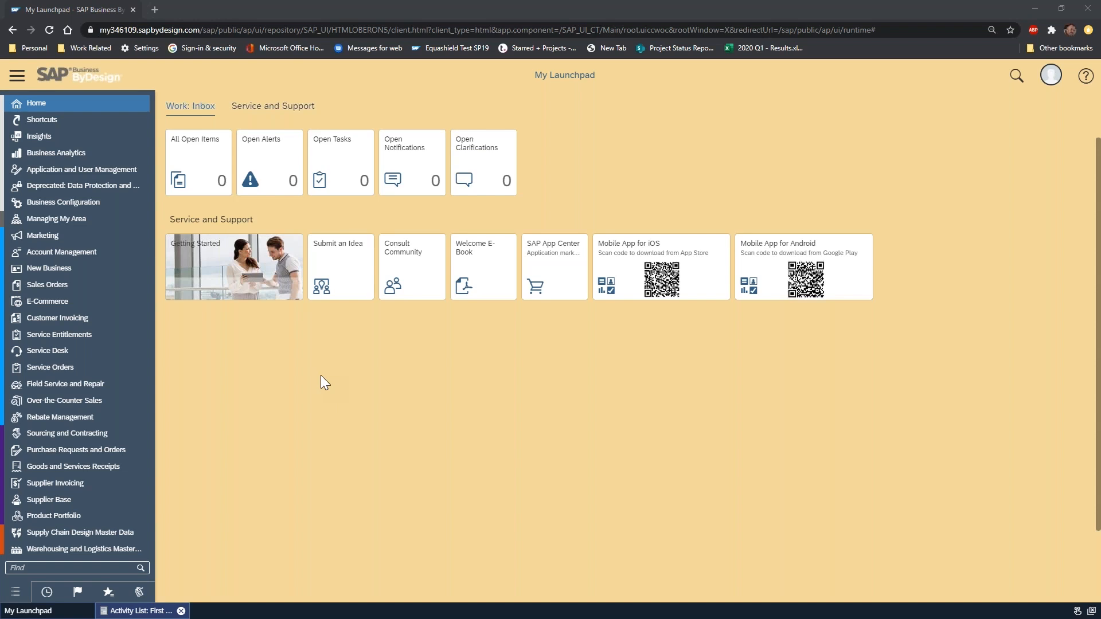
Open the Financial Statements report from the General Ledger reports list.
scroll(108, 314, down, 6)
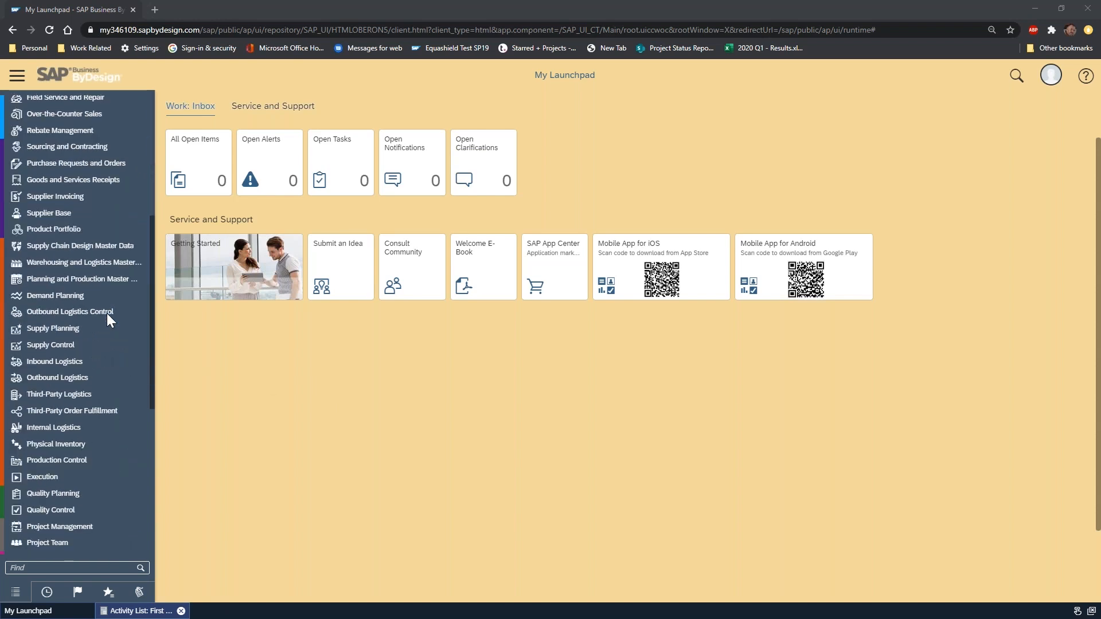
scroll(107, 321, down, 4)
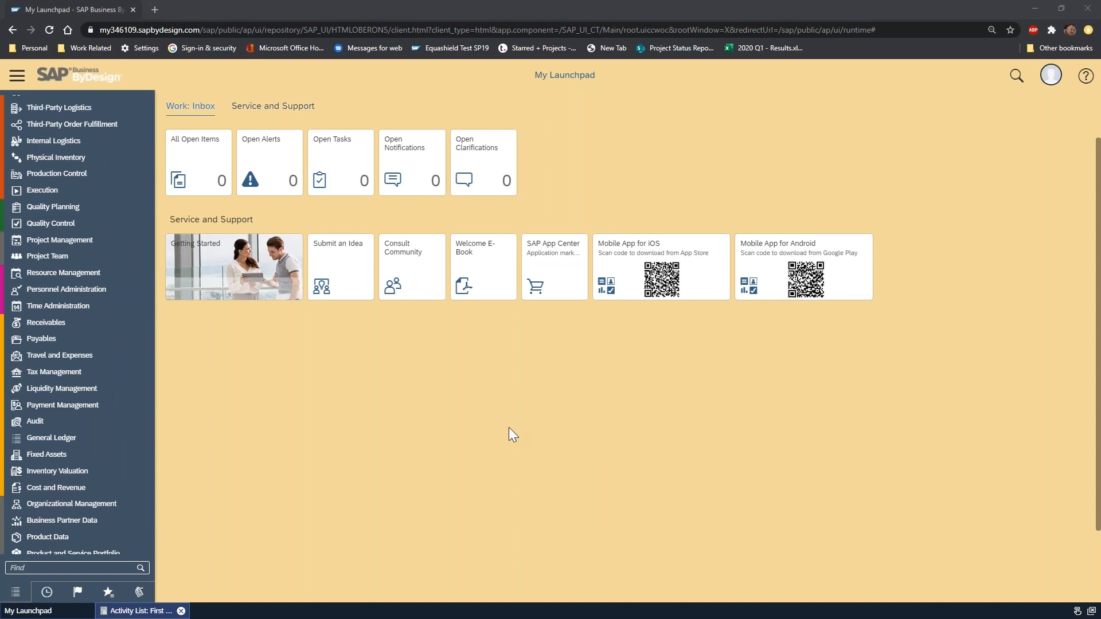
scroll(506, 427, down, 2)
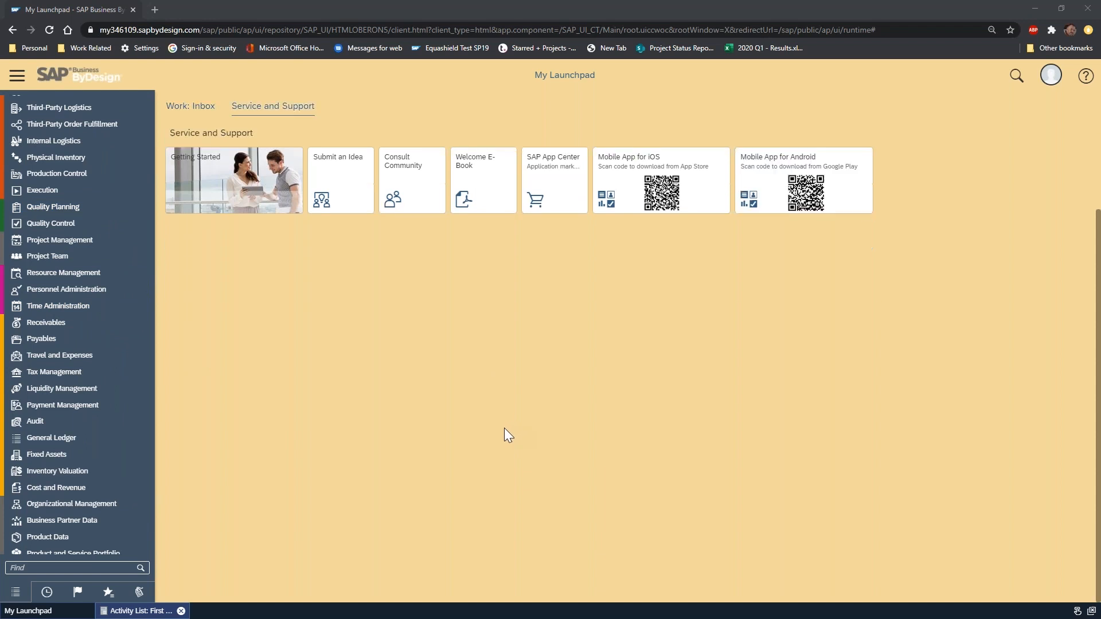
scroll(441, 392, up, 2)
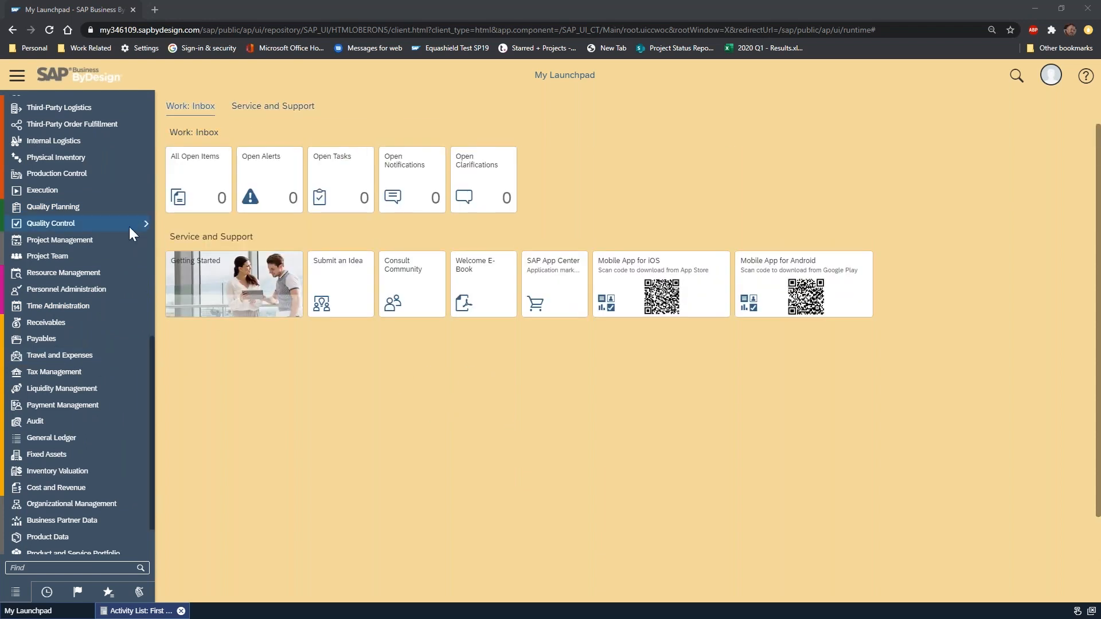
click(85, 438)
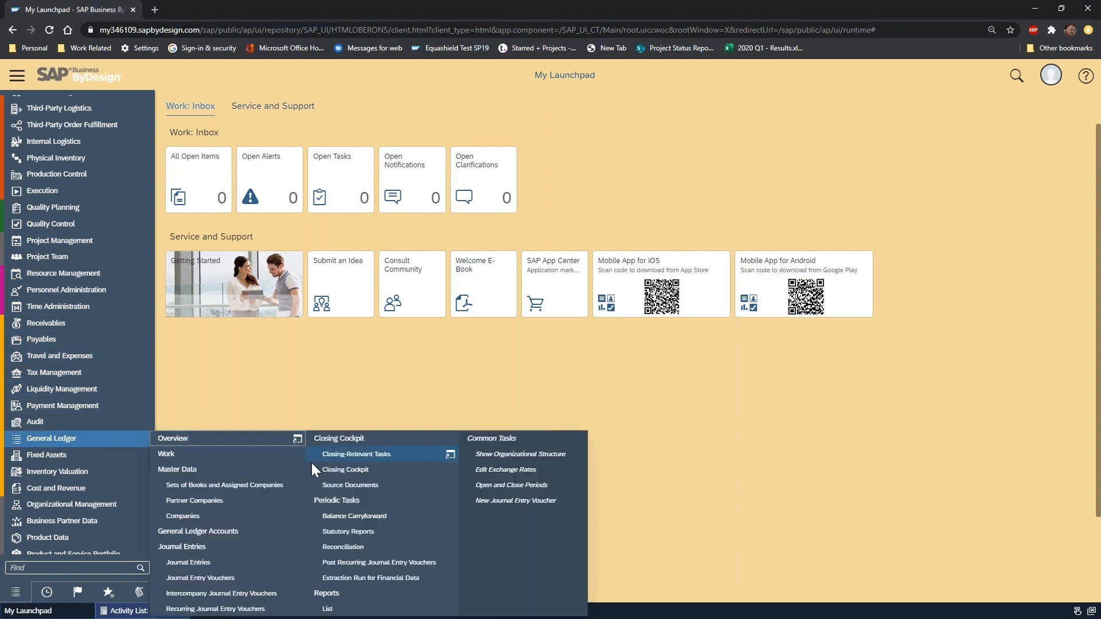
click(350, 611)
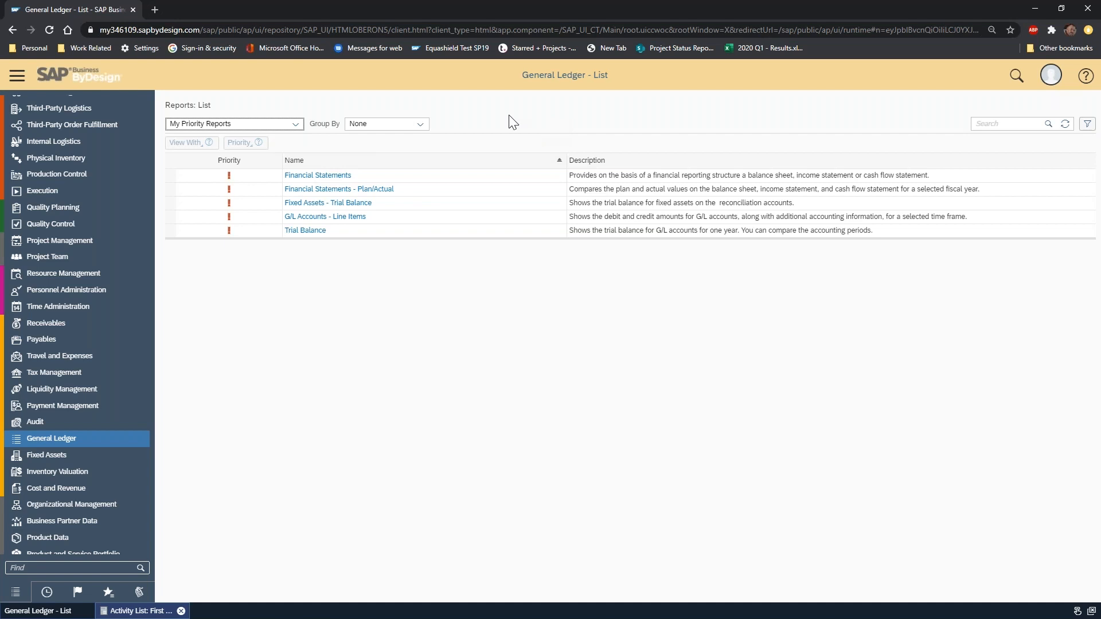
click(326, 180)
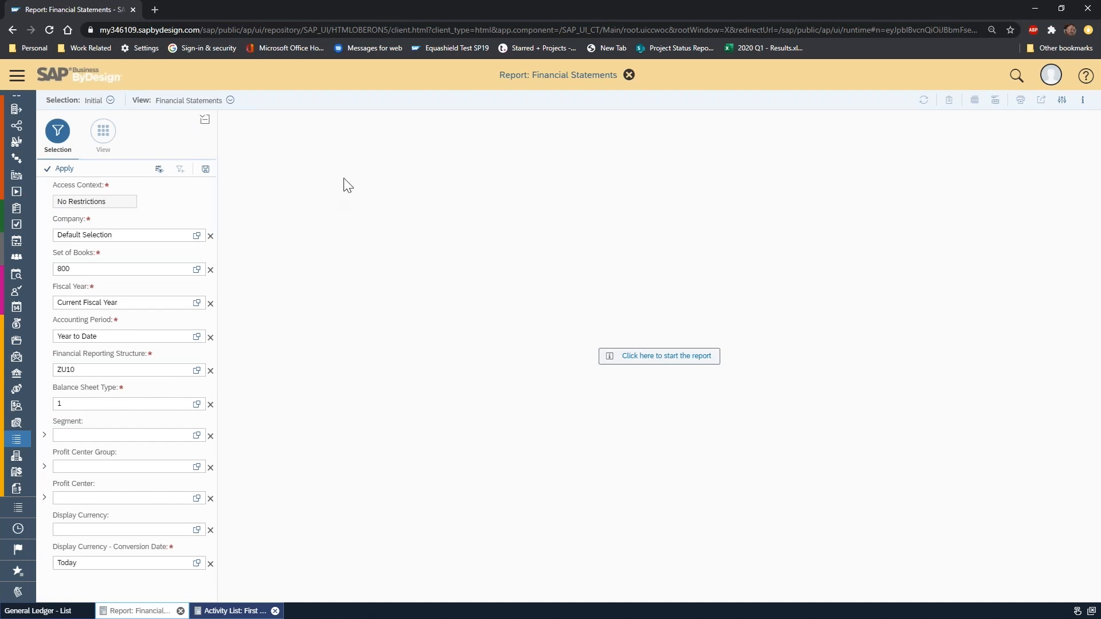
Load the "Almika w Subs Balance Sheet" selection and the "Company Comparative" view for the Financial Statements report.
click(110, 101)
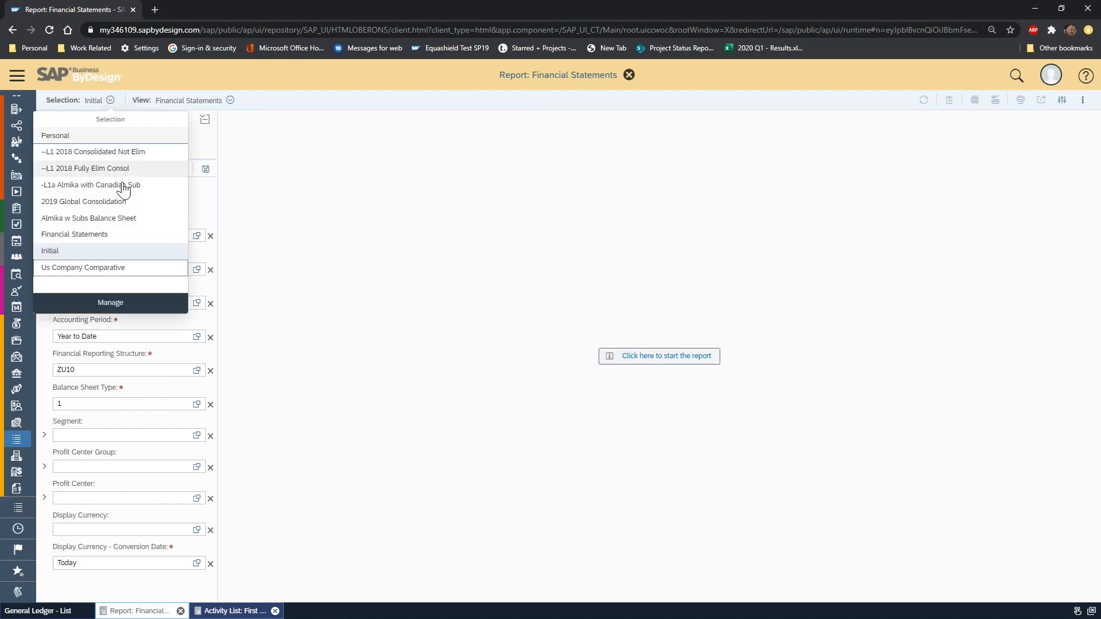
click(136, 222)
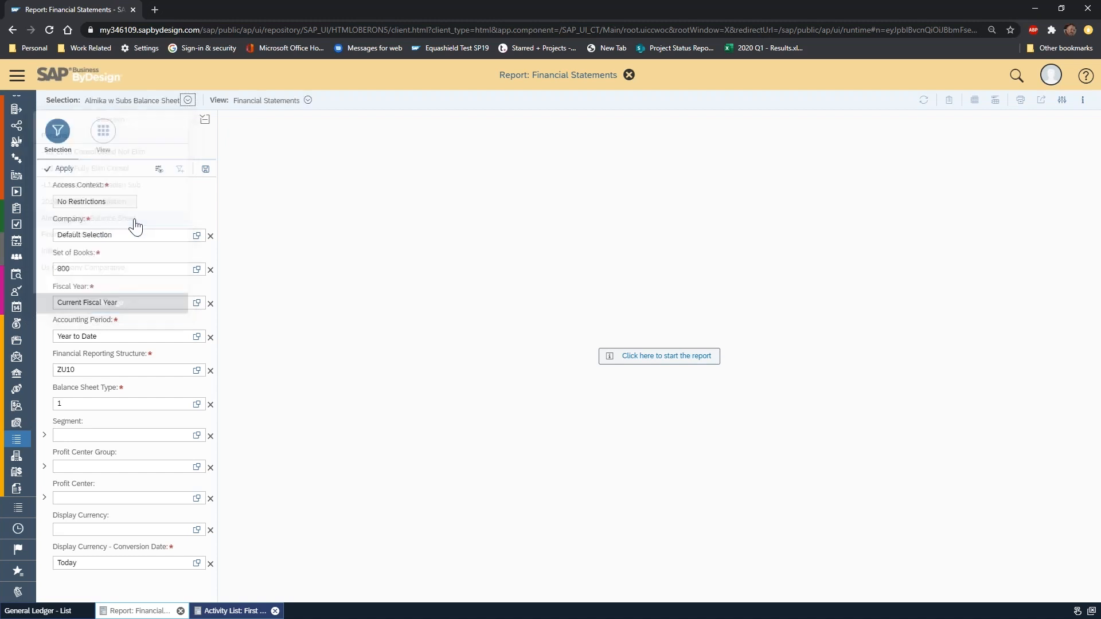
click(307, 100)
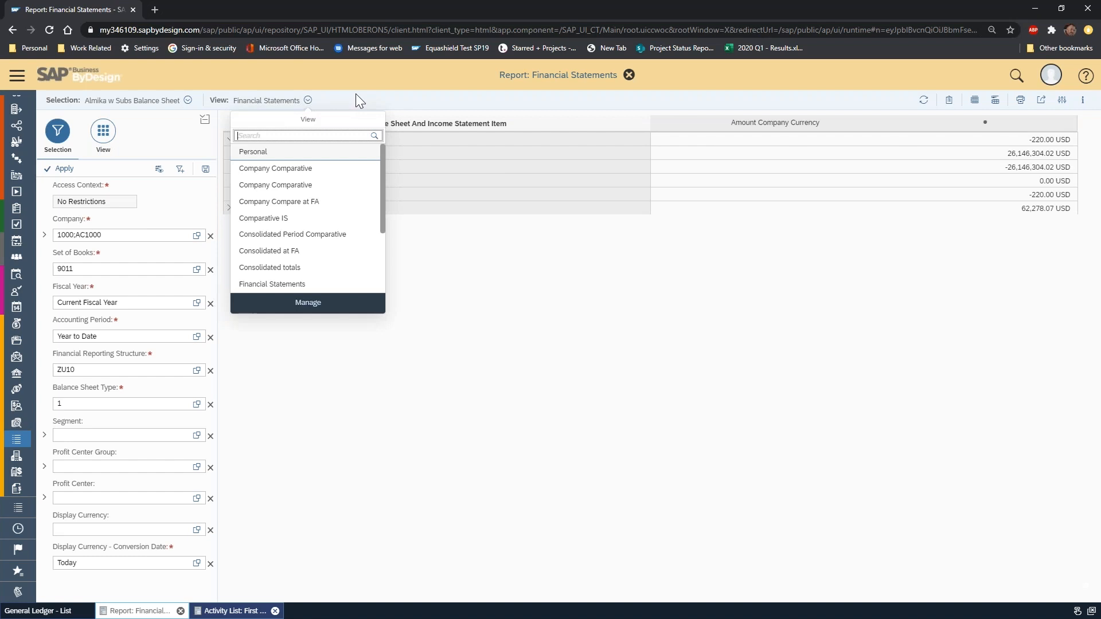
click(304, 172)
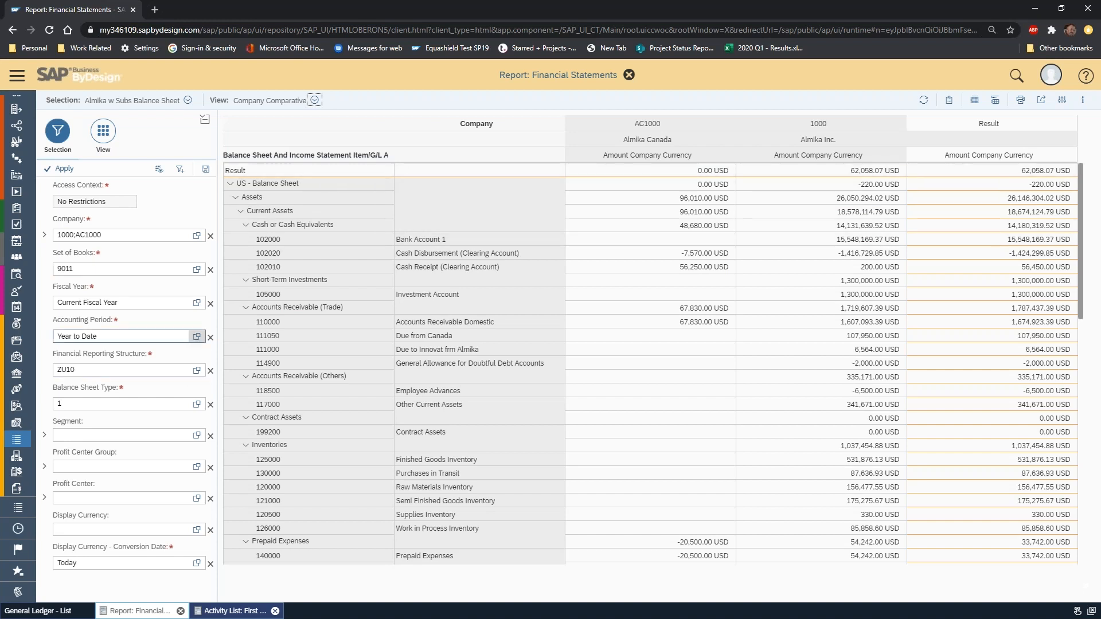
Set the Financial Reporting Structure to "US - I/S by Function of Expense" and apply the selection to the report.
click(197, 370)
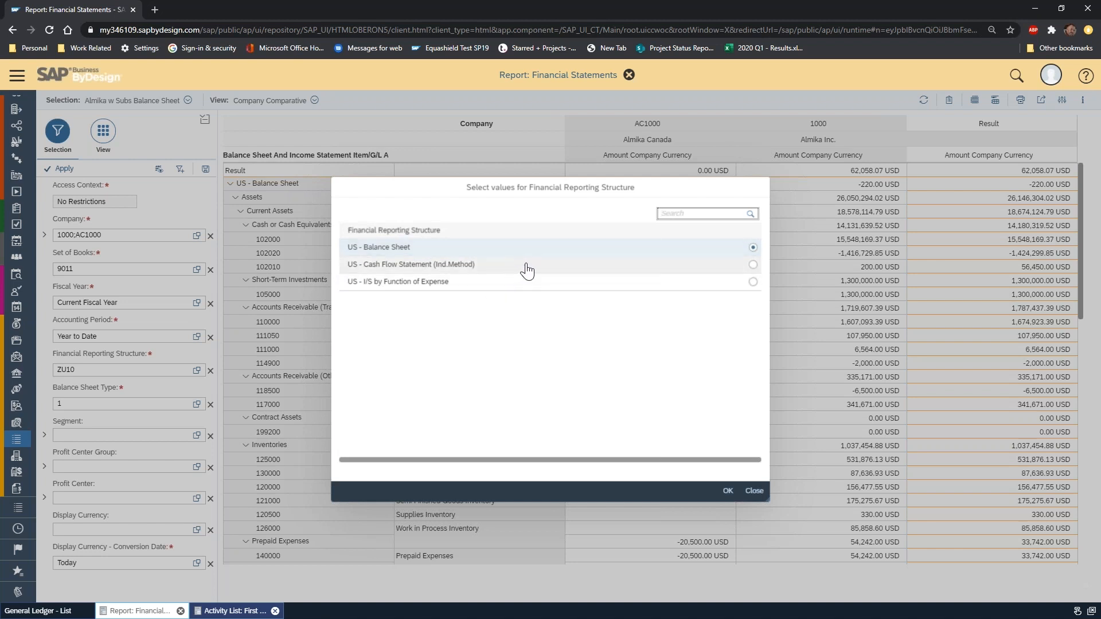
click(754, 491)
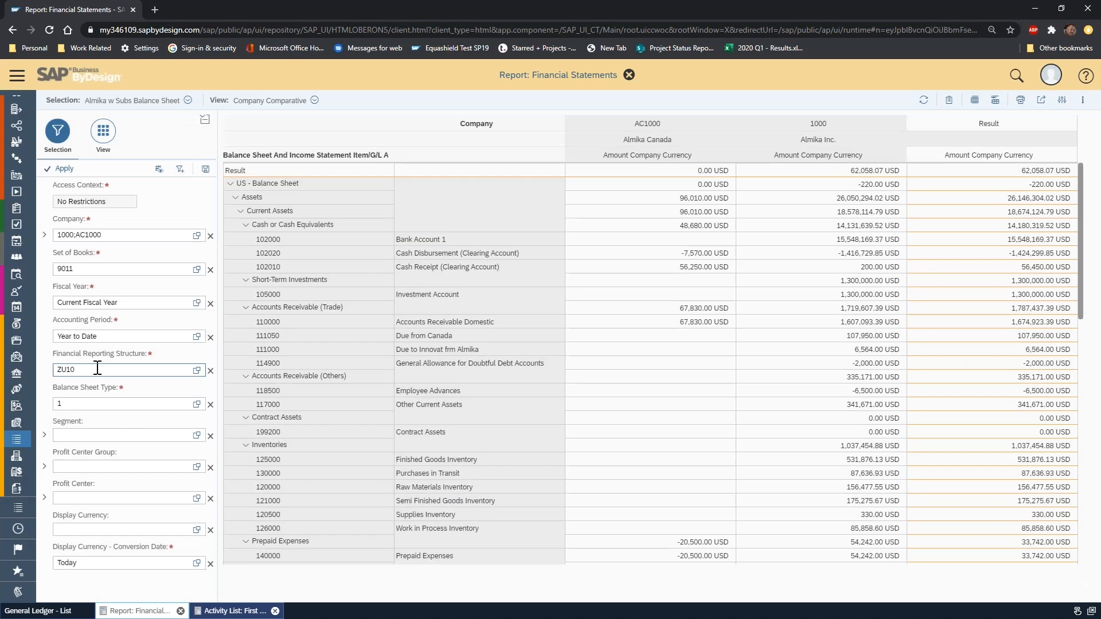
click(197, 371)
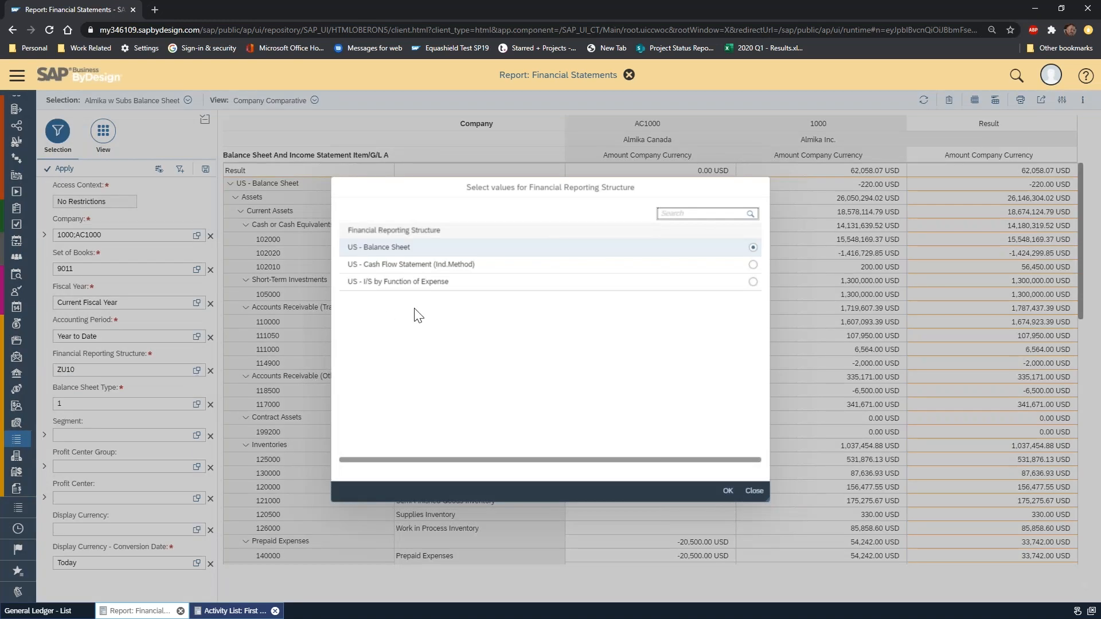
click(753, 281)
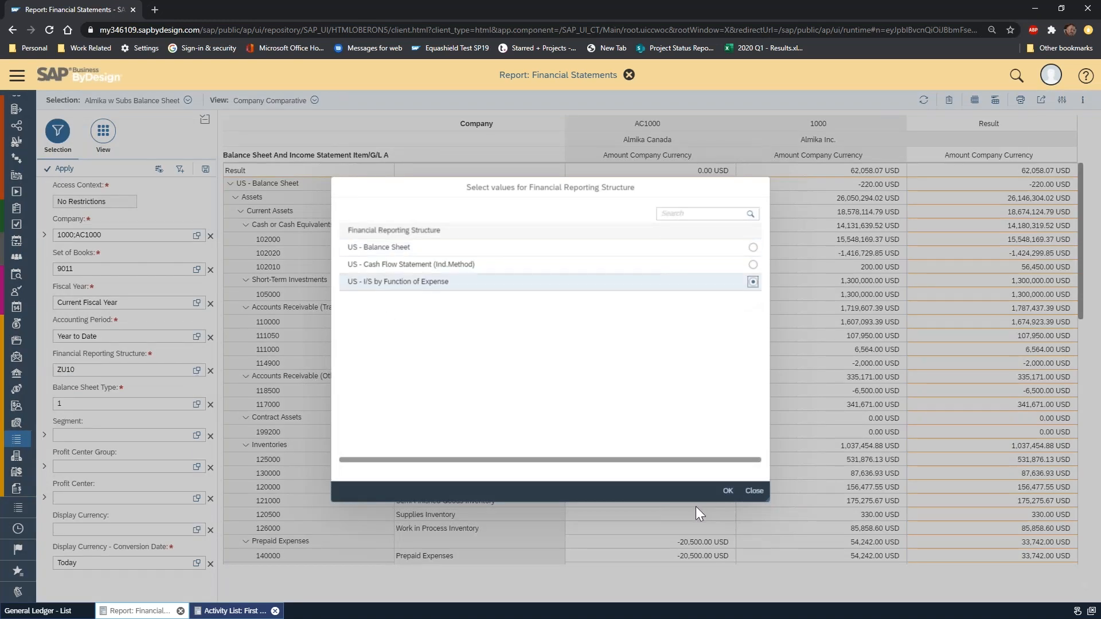
click(730, 490)
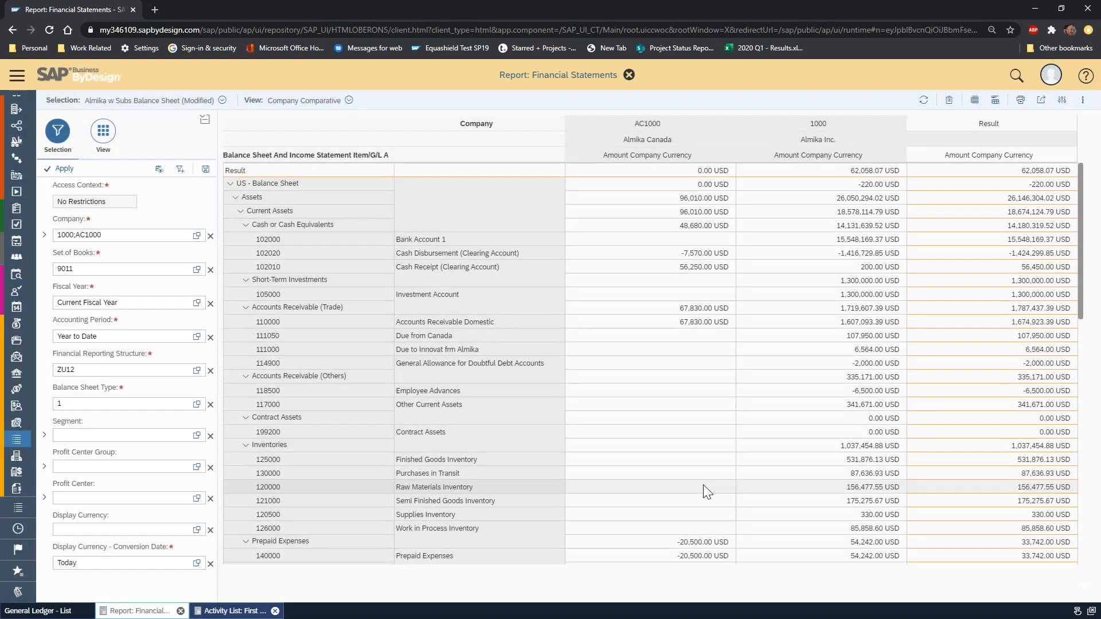
click(64, 169)
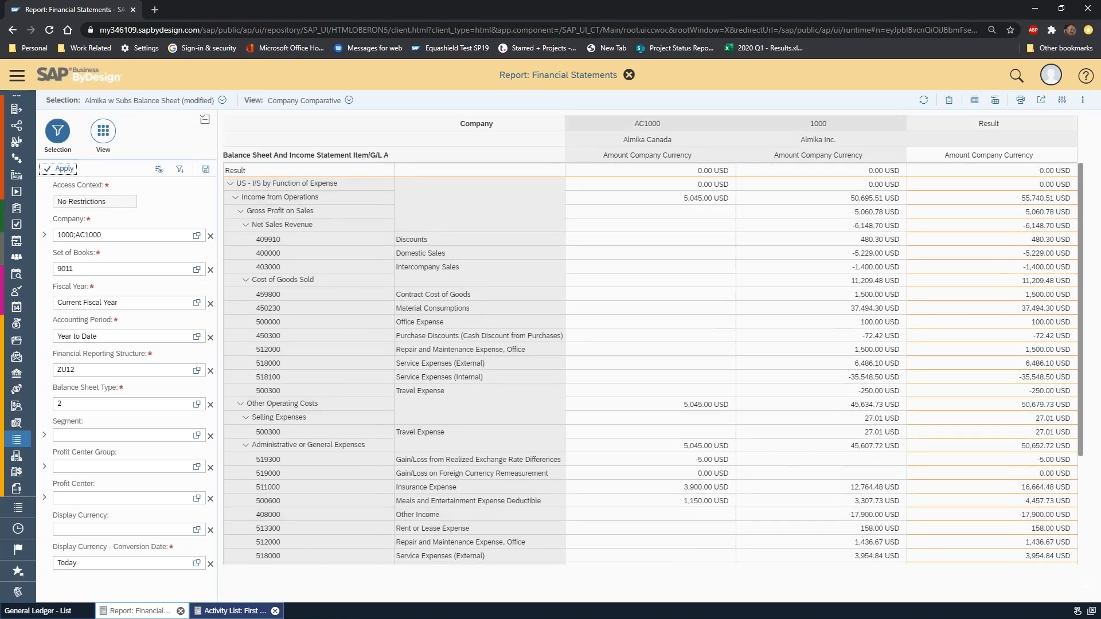
Show the report's row and column fields and collapse Net Sales Revenue, Cost of Goods Sold, Selling Expenses, and Administrative or General Expenses.
click(104, 132)
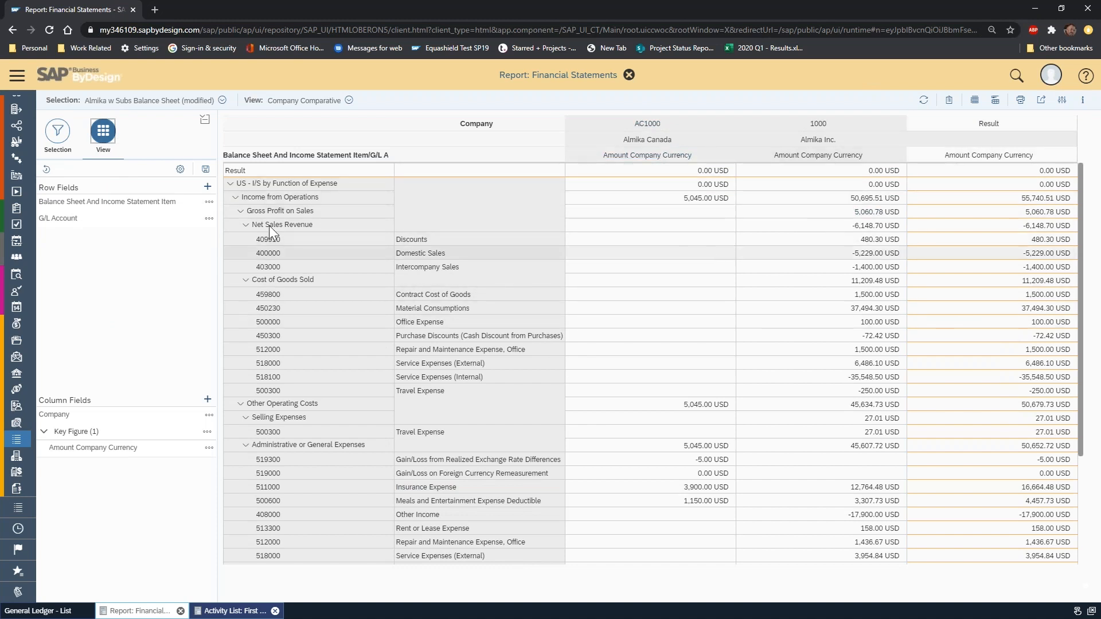
click(68, 142)
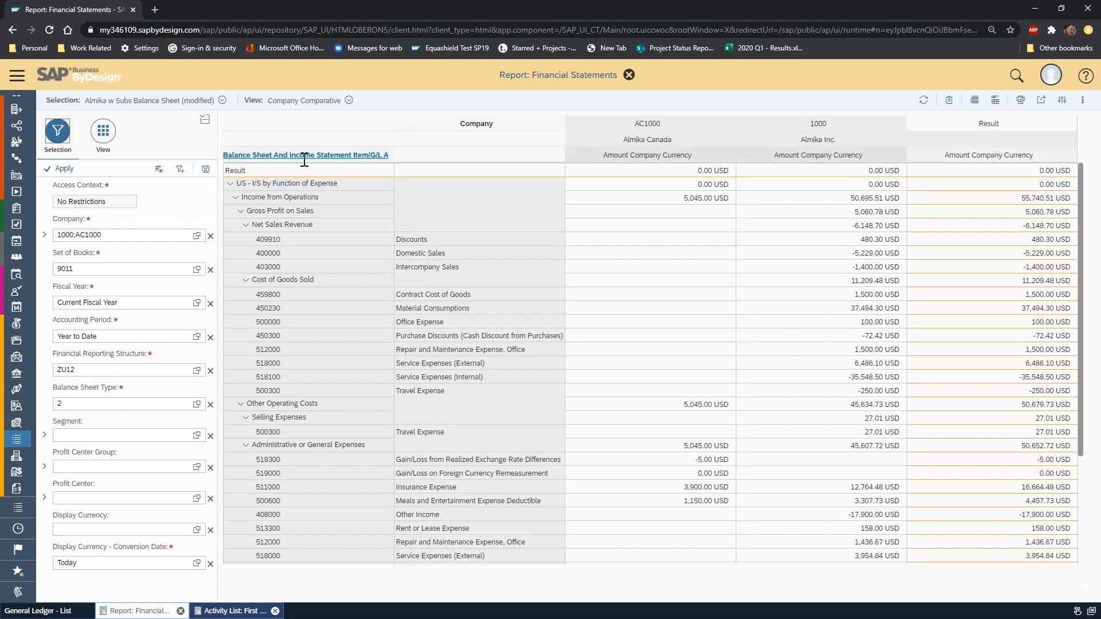
click(104, 133)
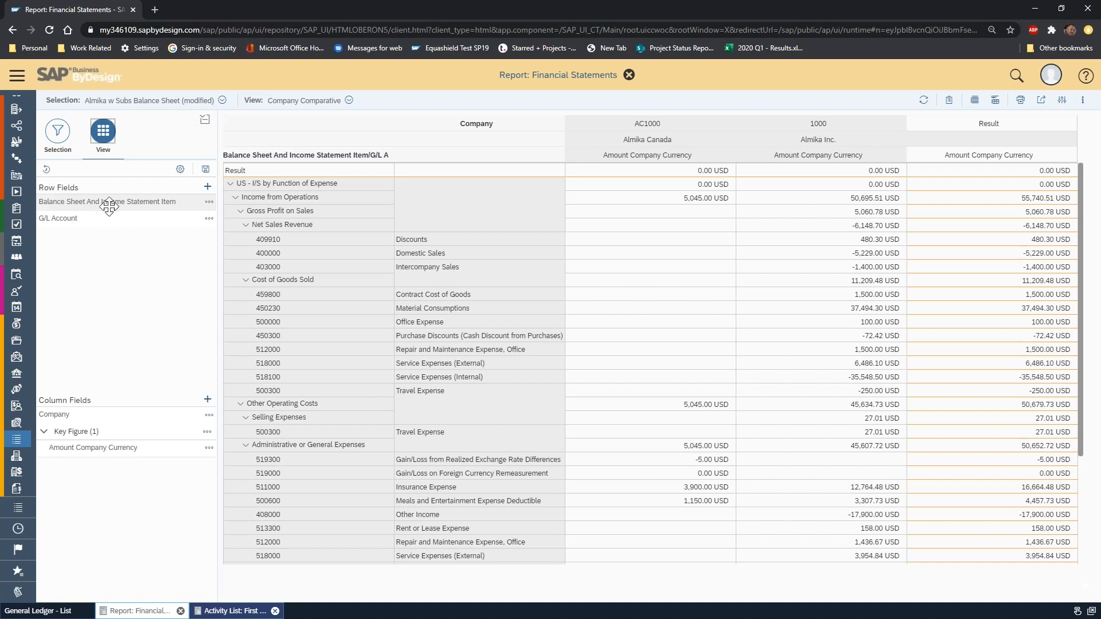
click(246, 225)
click(245, 239)
click(246, 267)
click(246, 280)
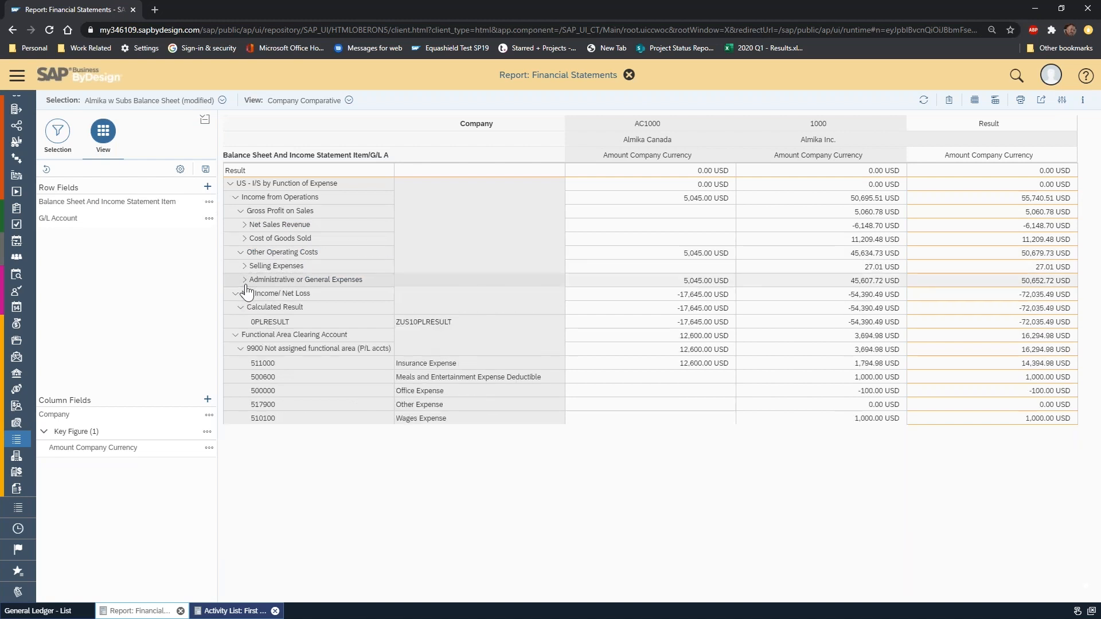
click(241, 310)
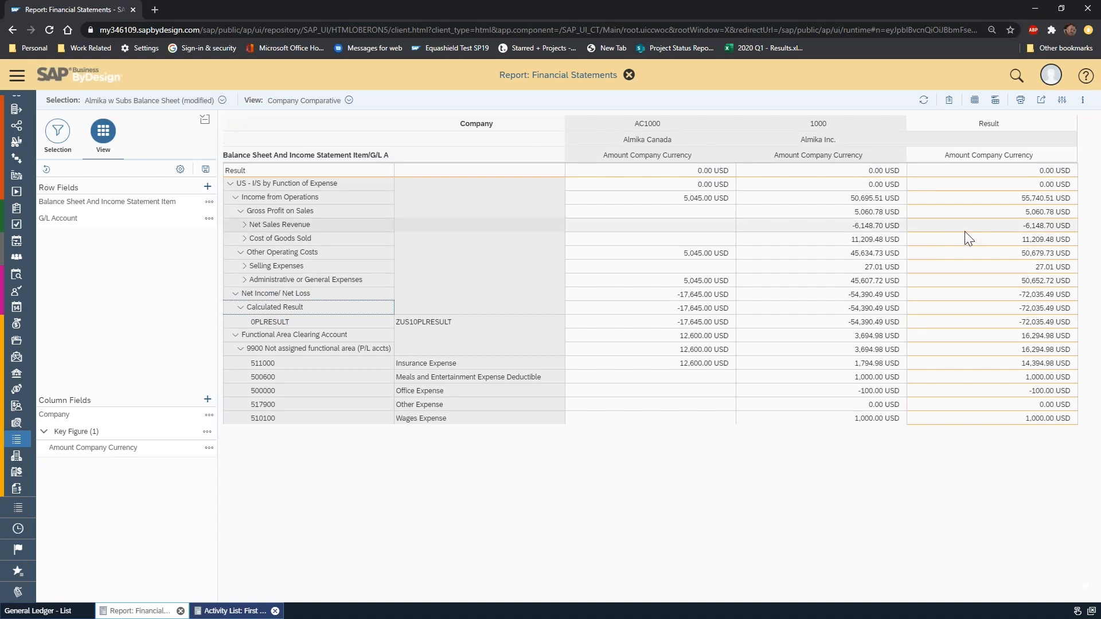
Review the financial activities in the First Implementation activity list and open "Financial Reporting Structures for Cost Center Management Accounting Reports".
click(237, 612)
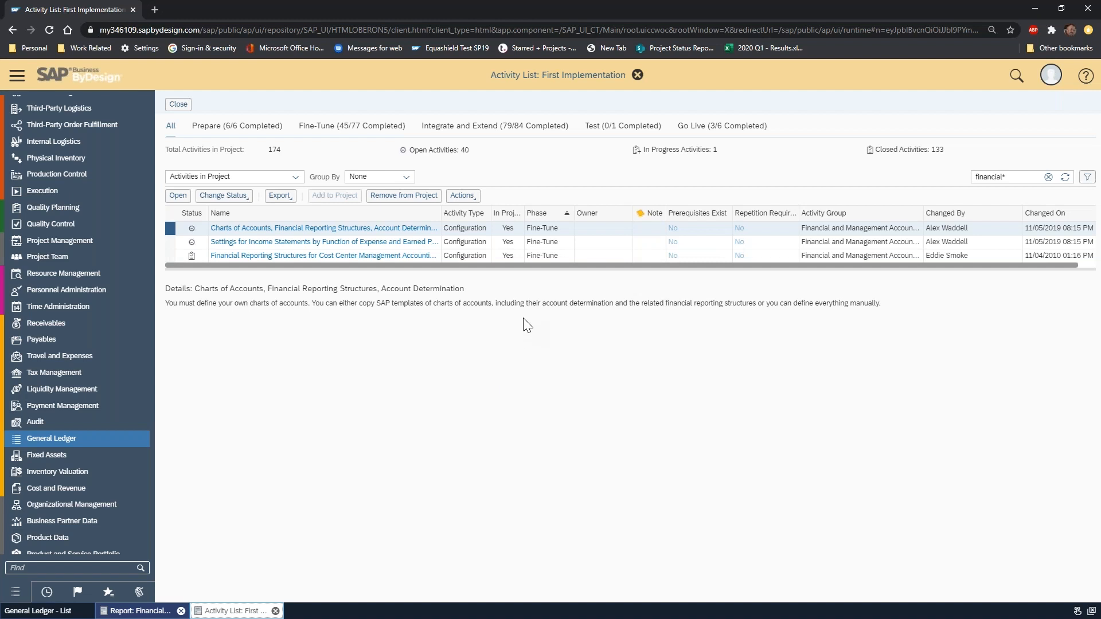
click(1020, 177)
click(171, 242)
click(173, 254)
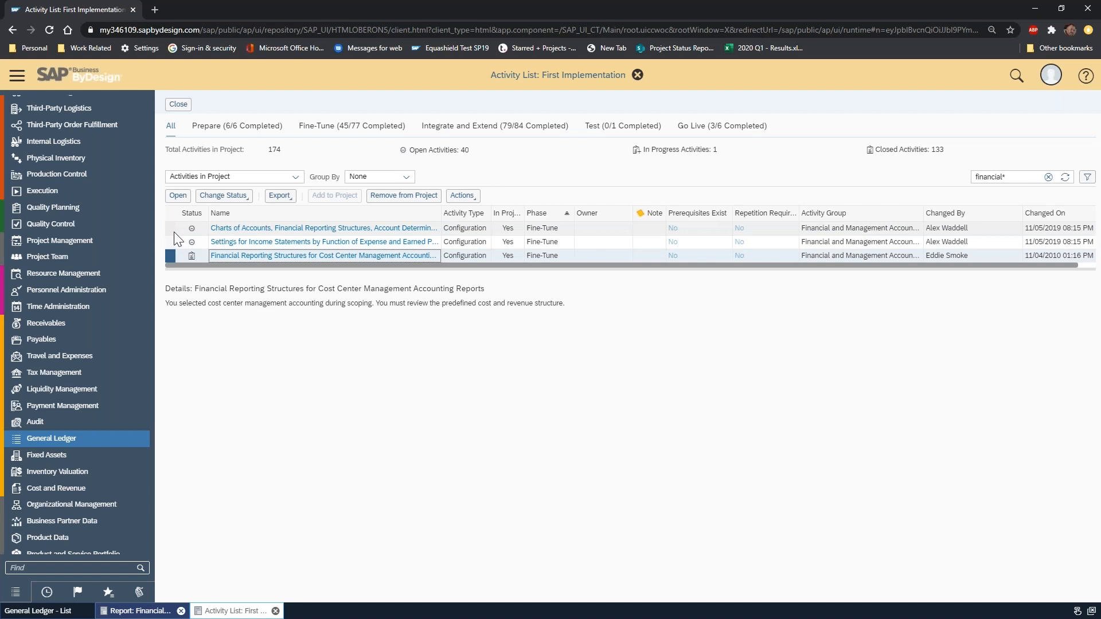
click(174, 232)
click(168, 239)
click(173, 229)
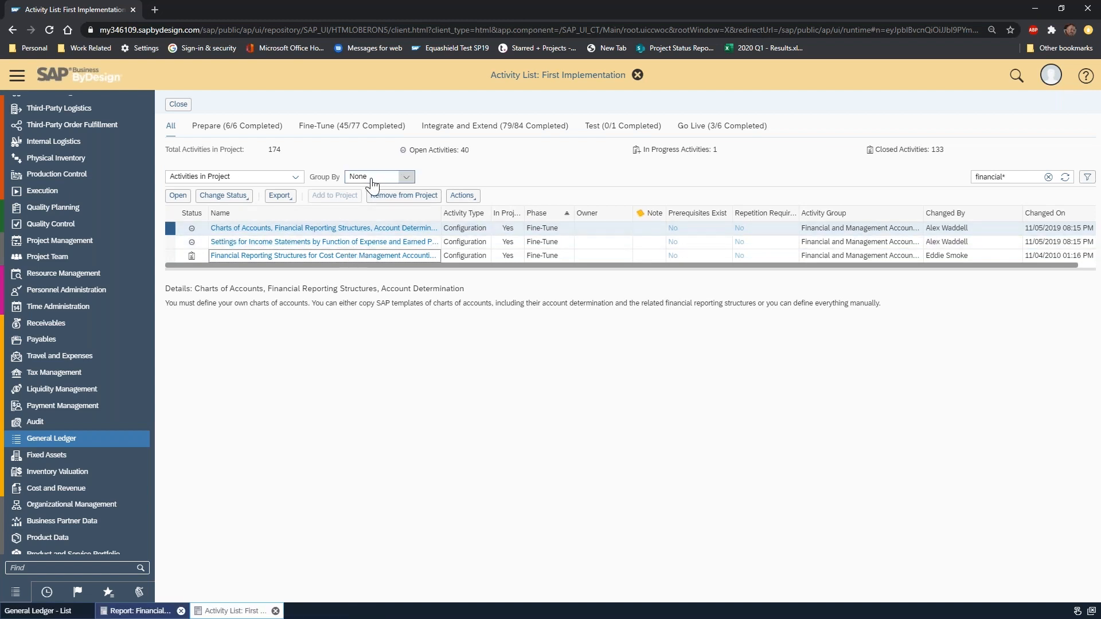
click(171, 257)
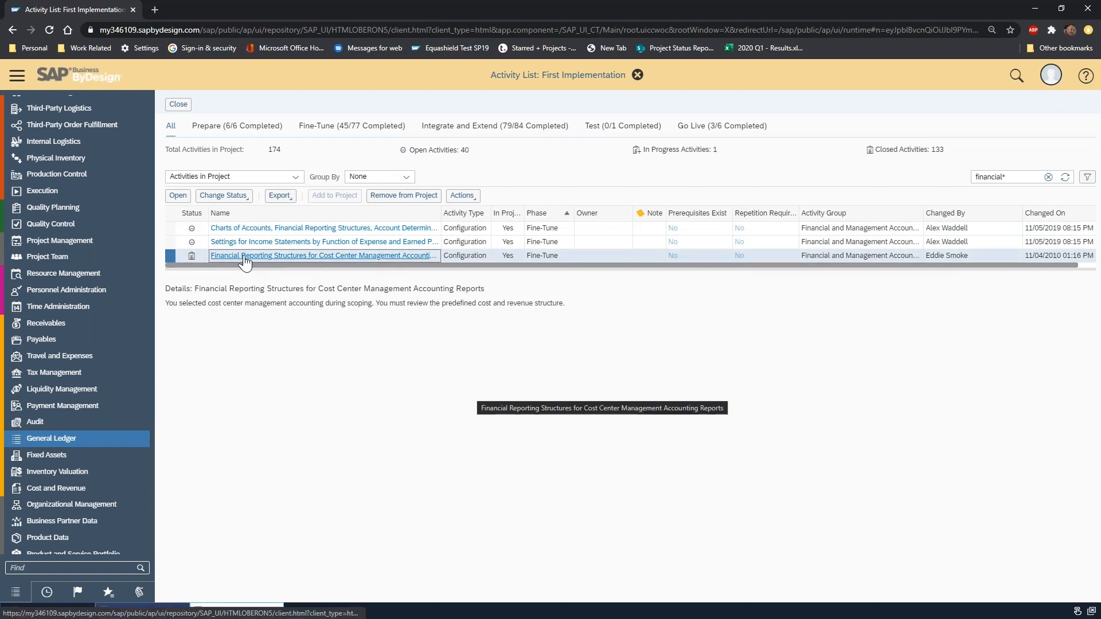
click(349, 258)
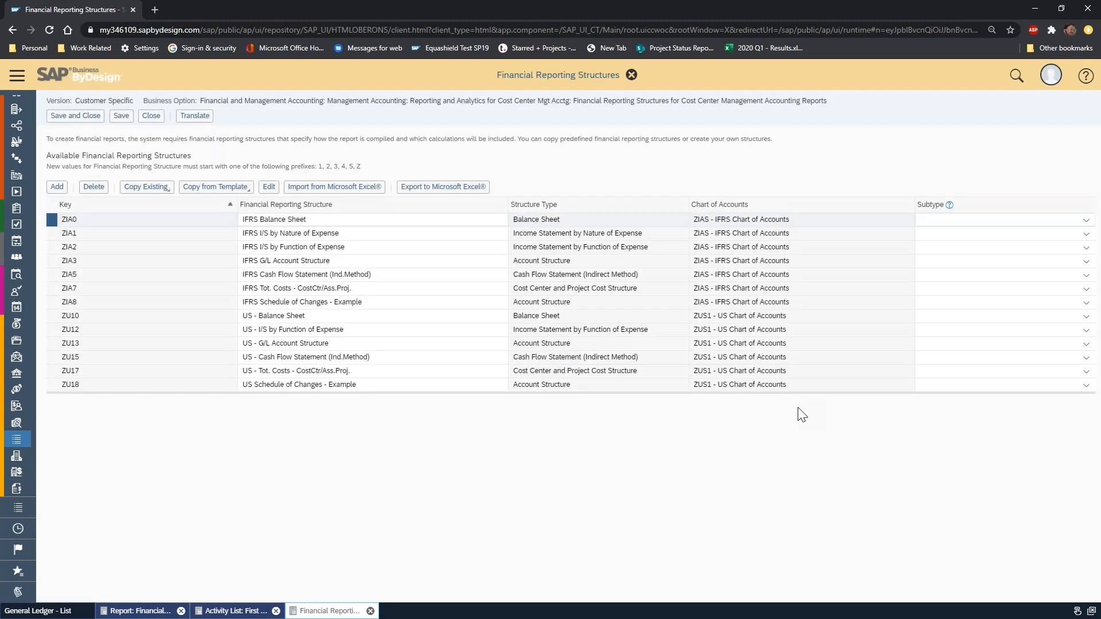
drag(573, 392, 579, 541)
click(441, 314)
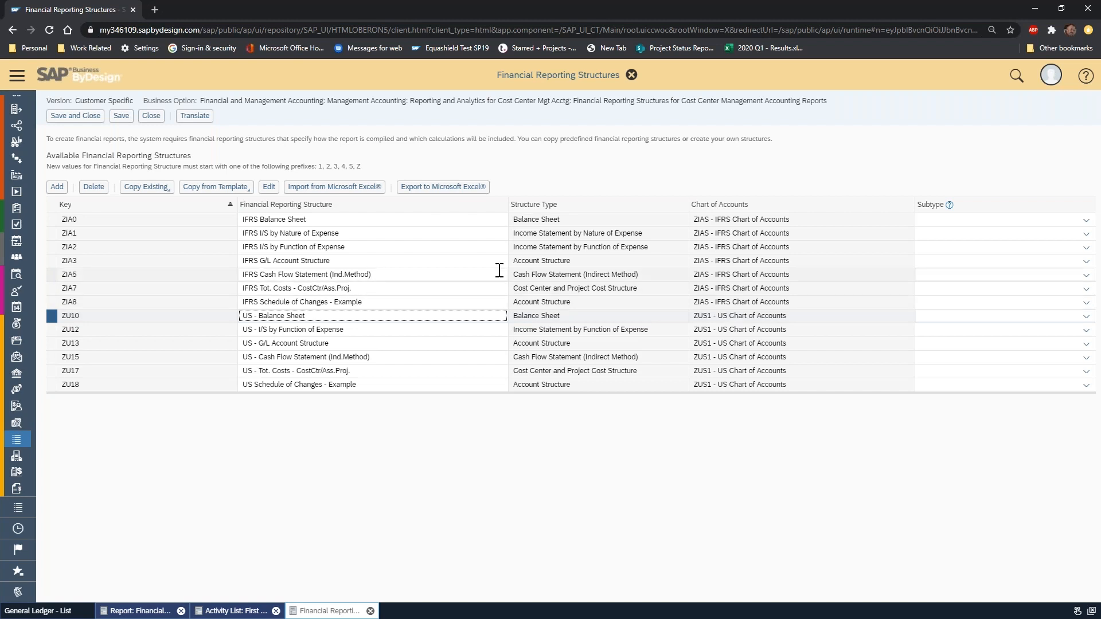
click(370, 237)
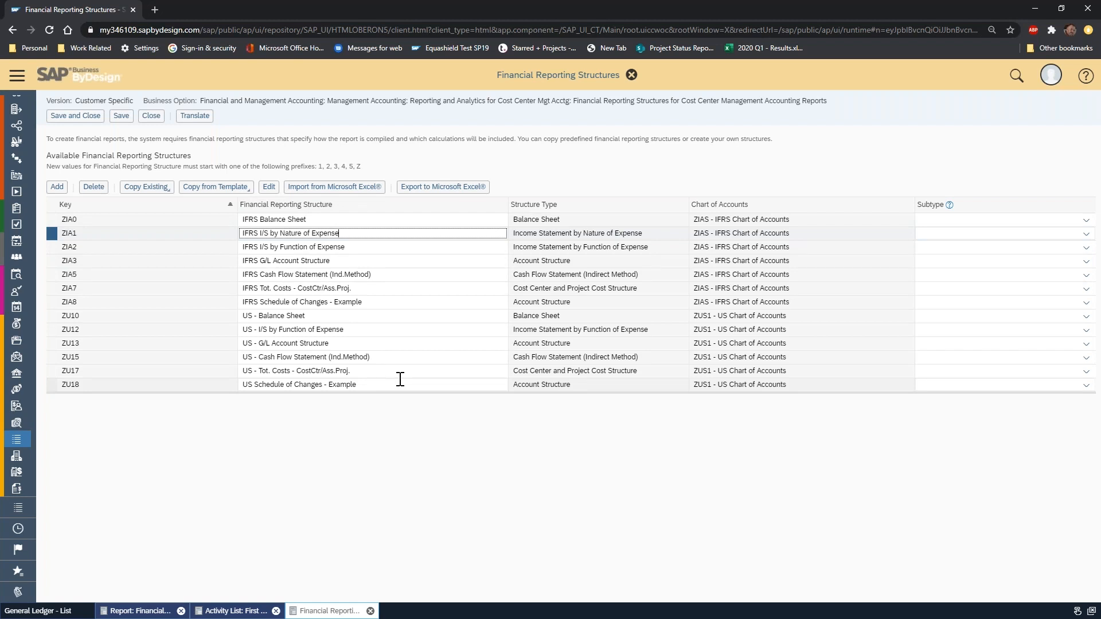
click(375, 344)
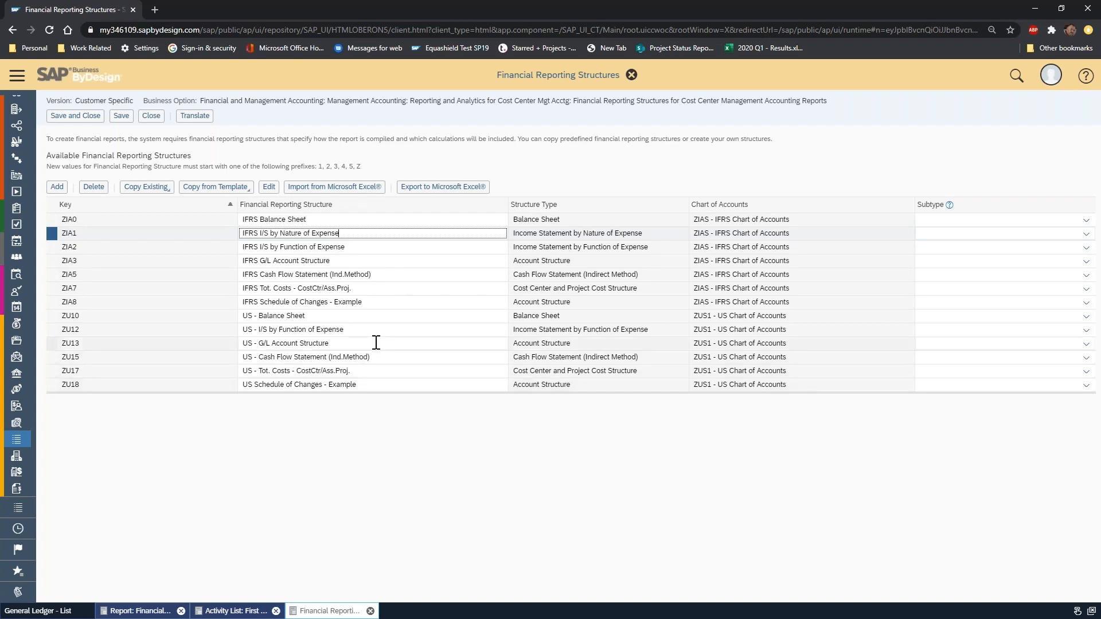
Open the ZU10 US - Balance Sheet reporting structure for editing and expand its root and Assets items.
click(330, 317)
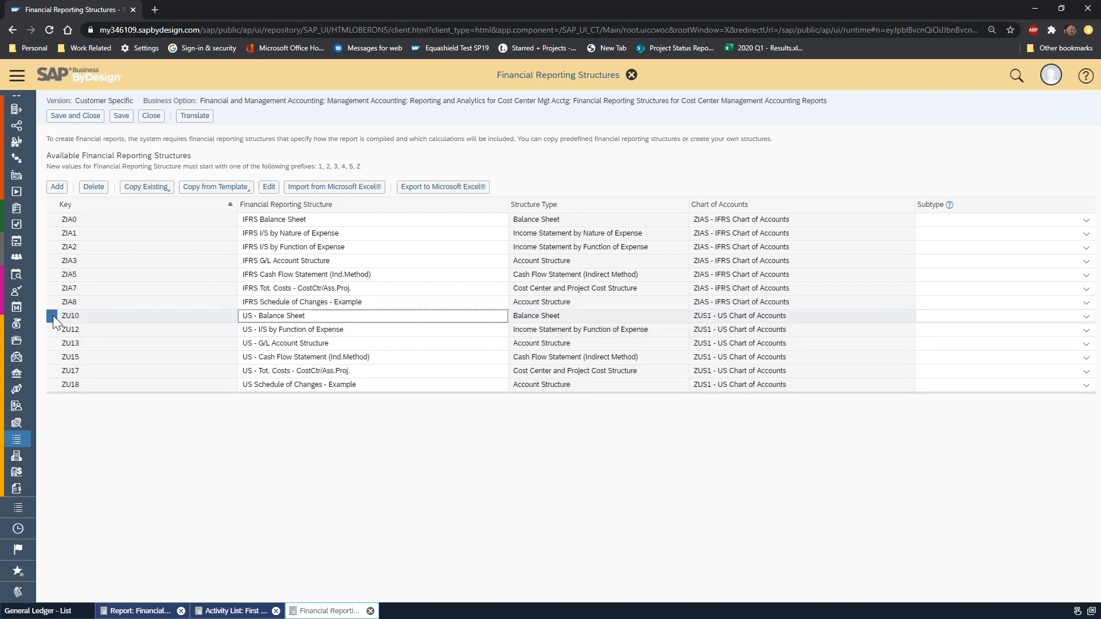
click(343, 316)
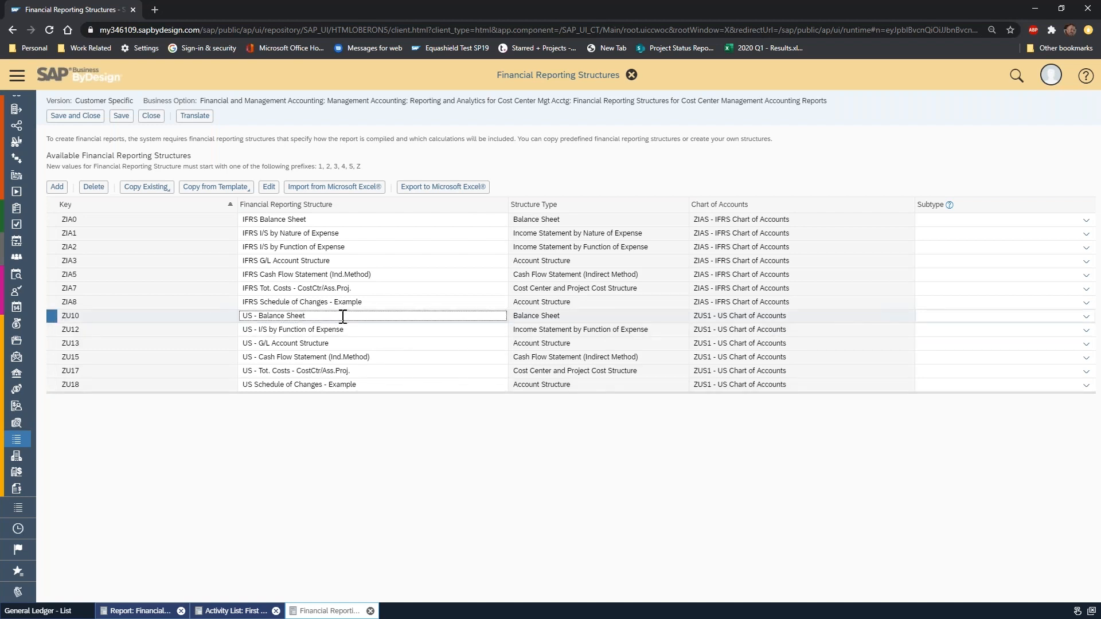
click(268, 189)
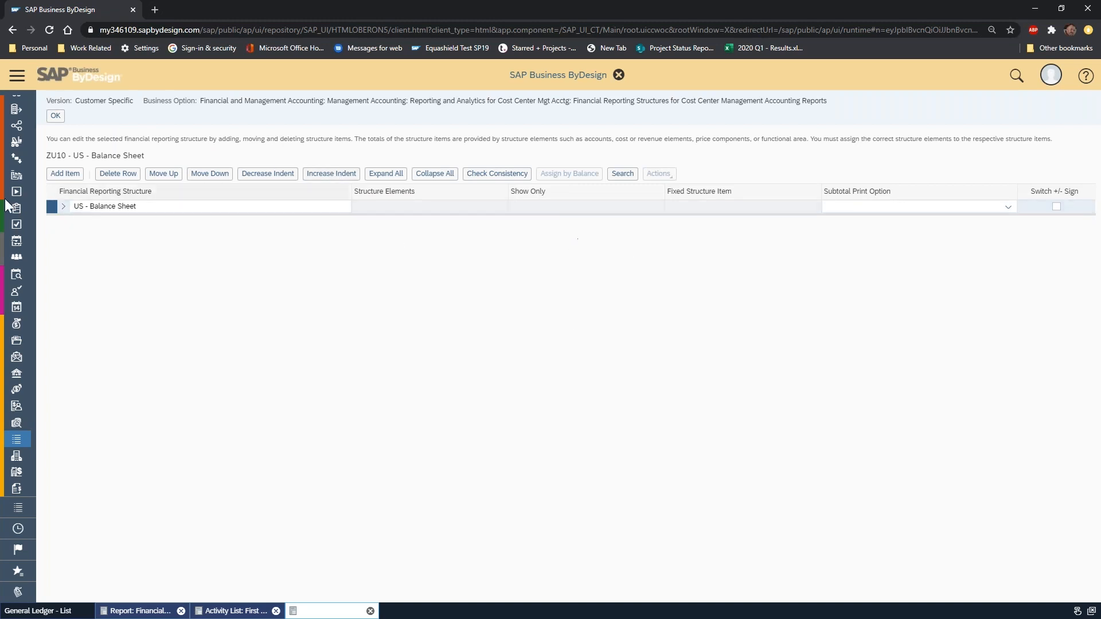
click(63, 207)
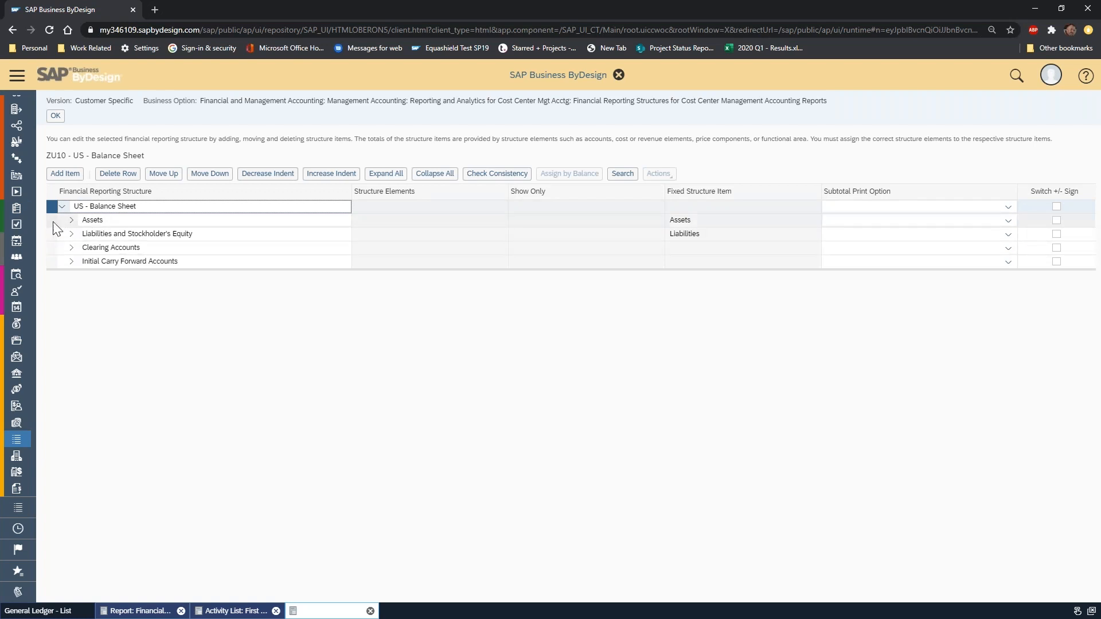
click(70, 221)
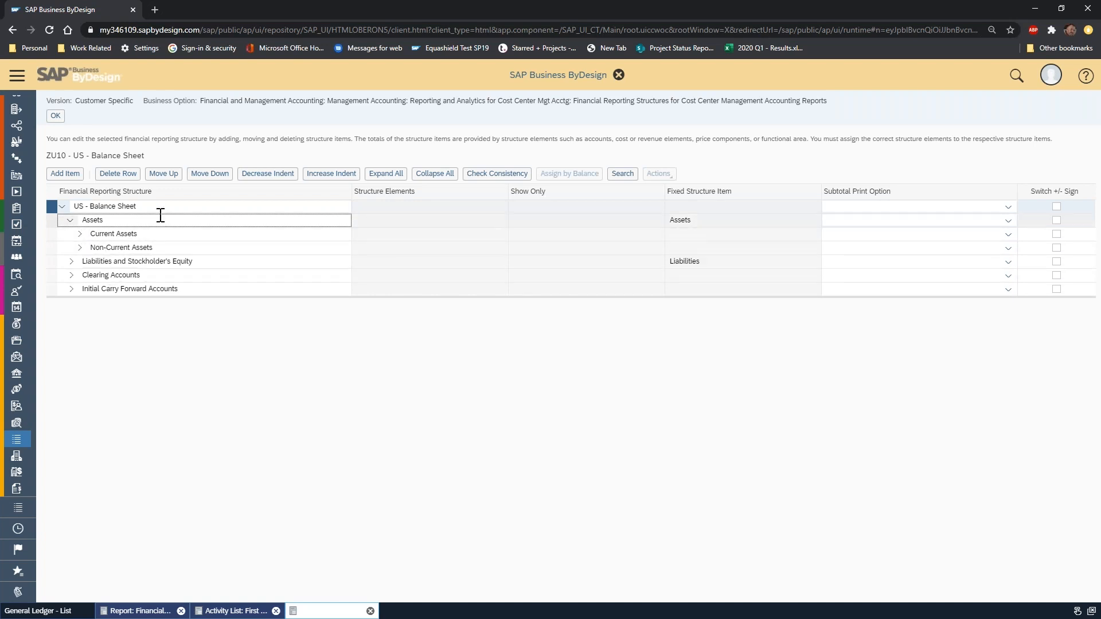
Examine the root, Assets and Current Assets items of the balance sheet structure, leaving Assets expanded and Current Assets collapsed.
click(145, 207)
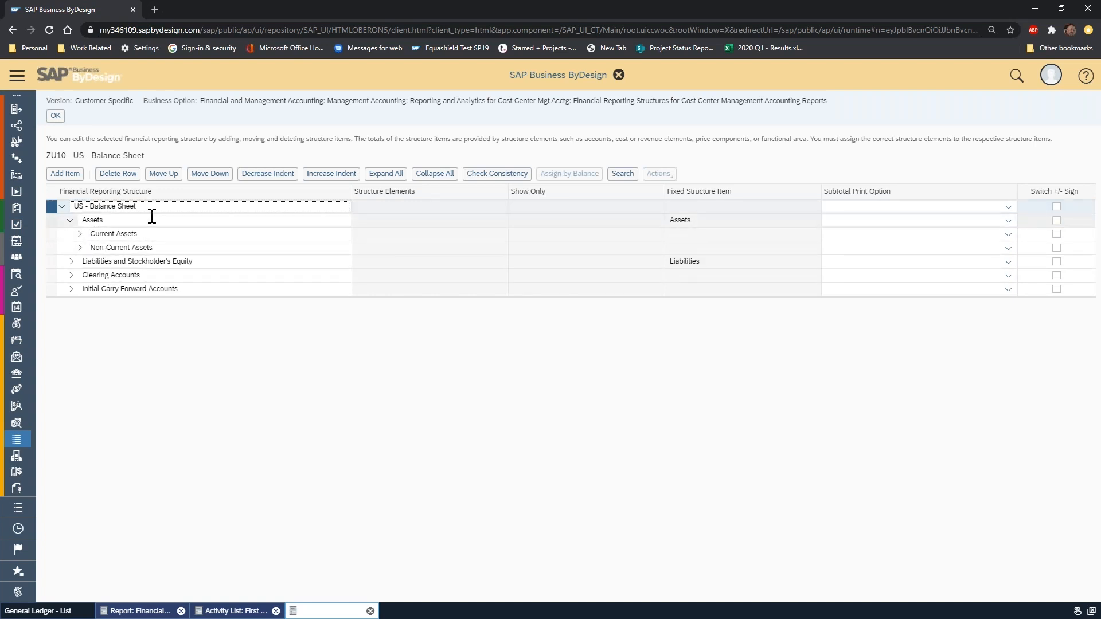
click(144, 220)
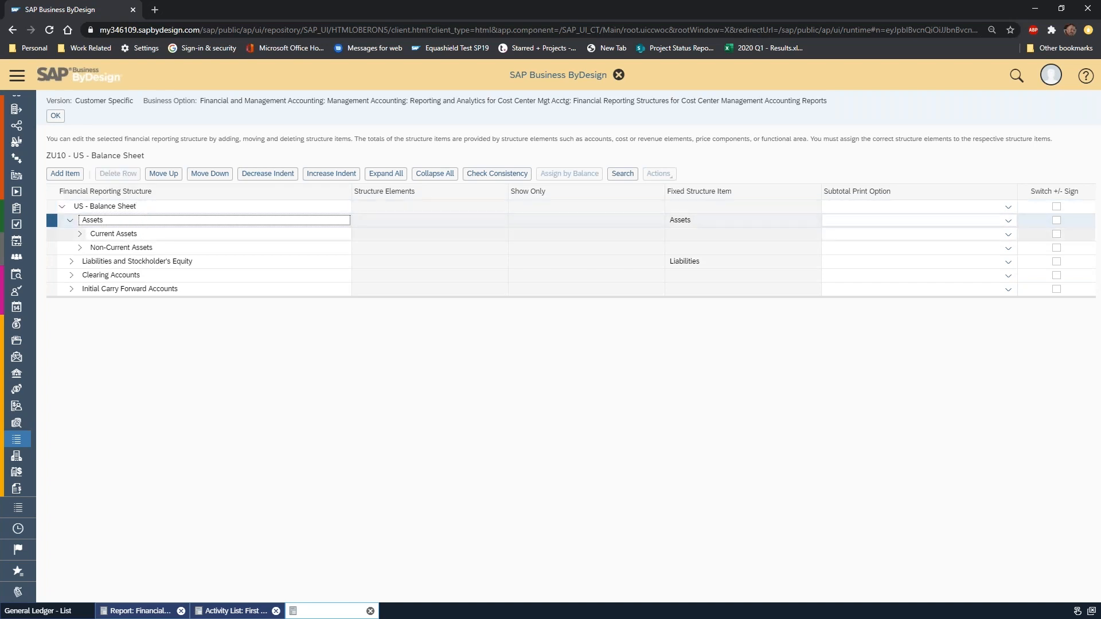
click(156, 234)
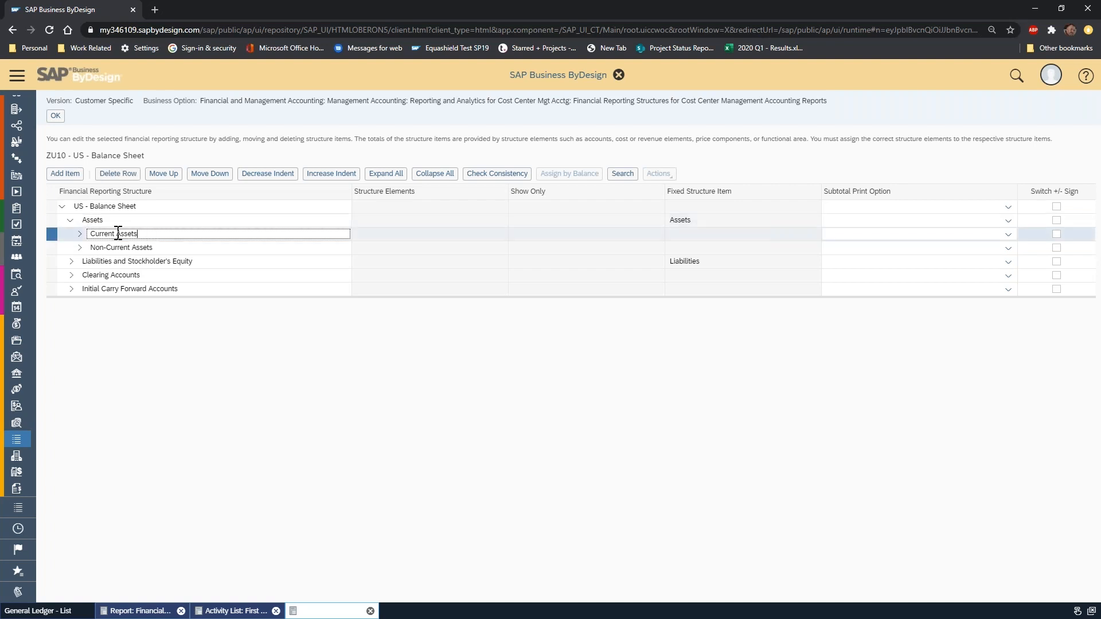
click(81, 235)
click(81, 234)
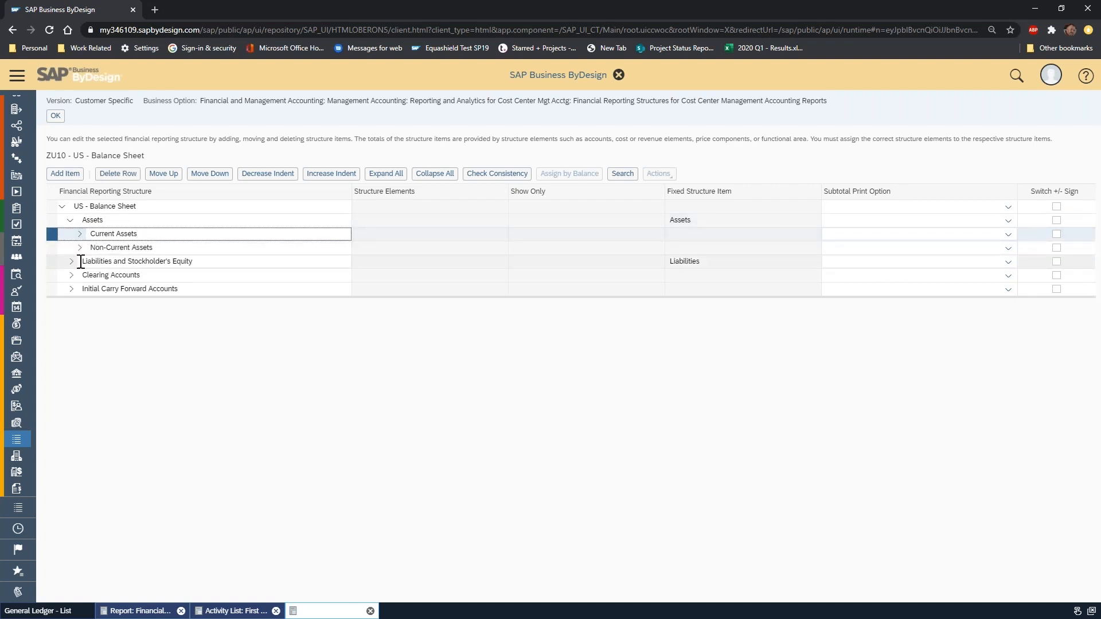
click(70, 220)
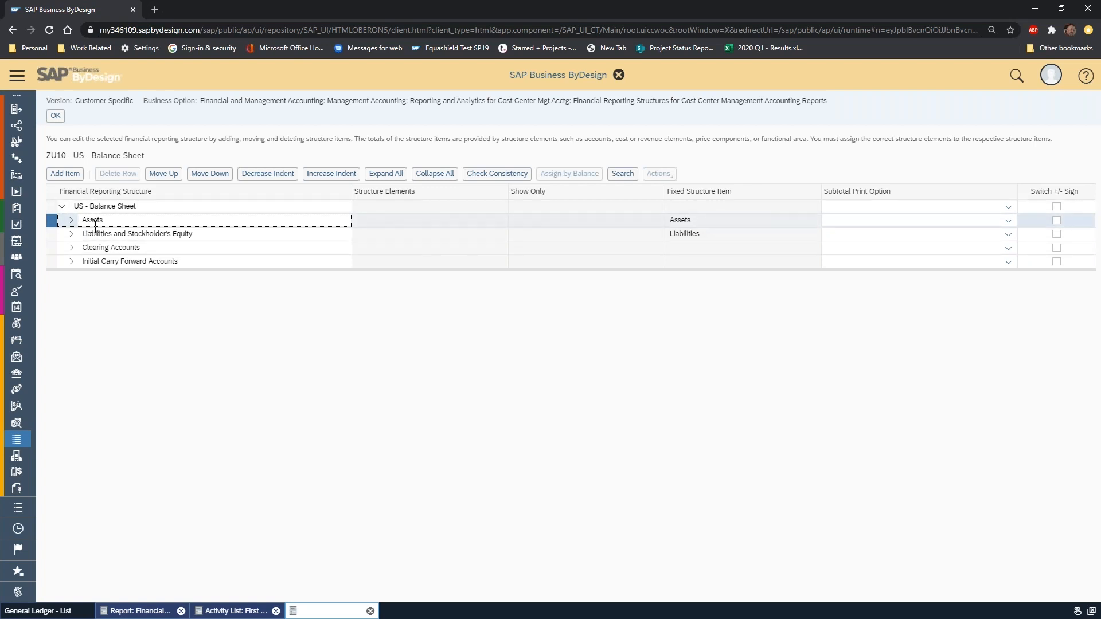
click(72, 220)
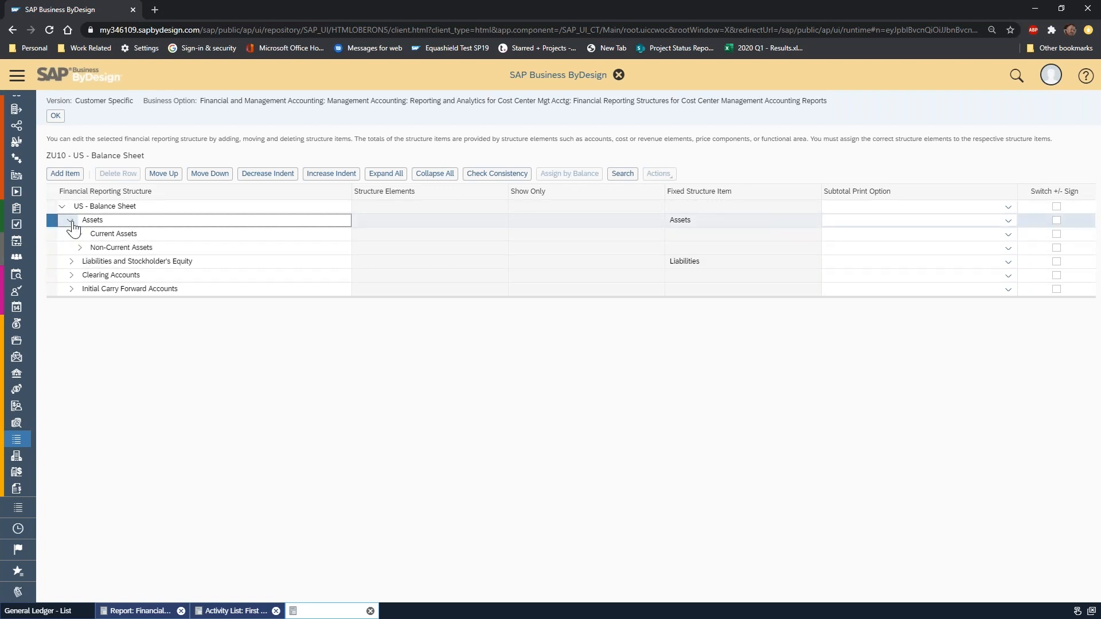
Expand Liabilities and Stockholder's Equity and its Liabilities item to view the liability groups.
click(71, 261)
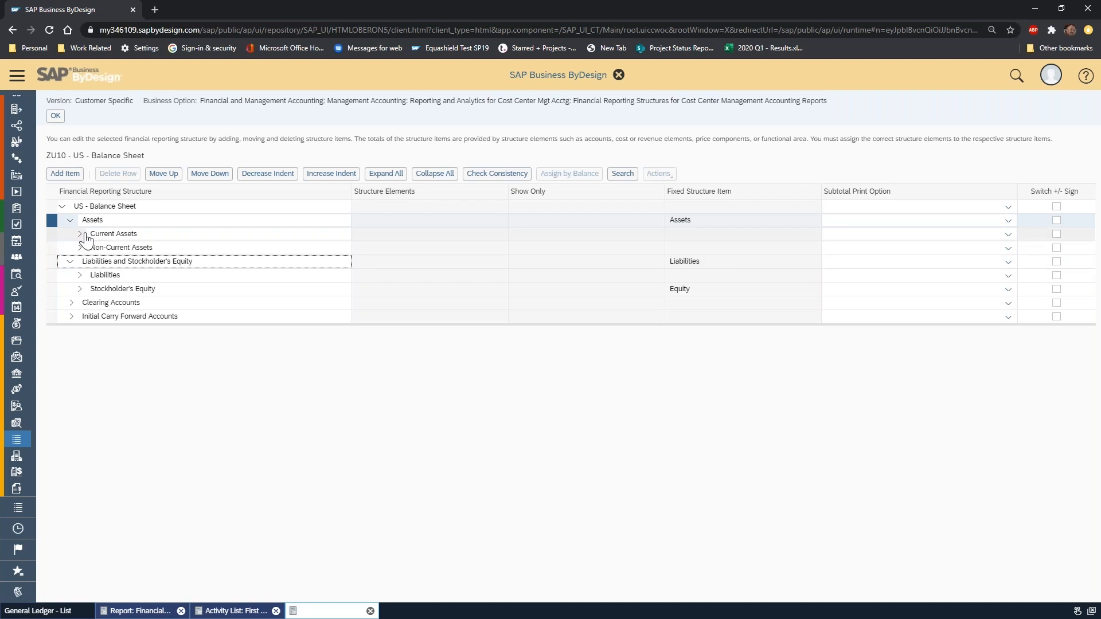
click(142, 275)
click(80, 275)
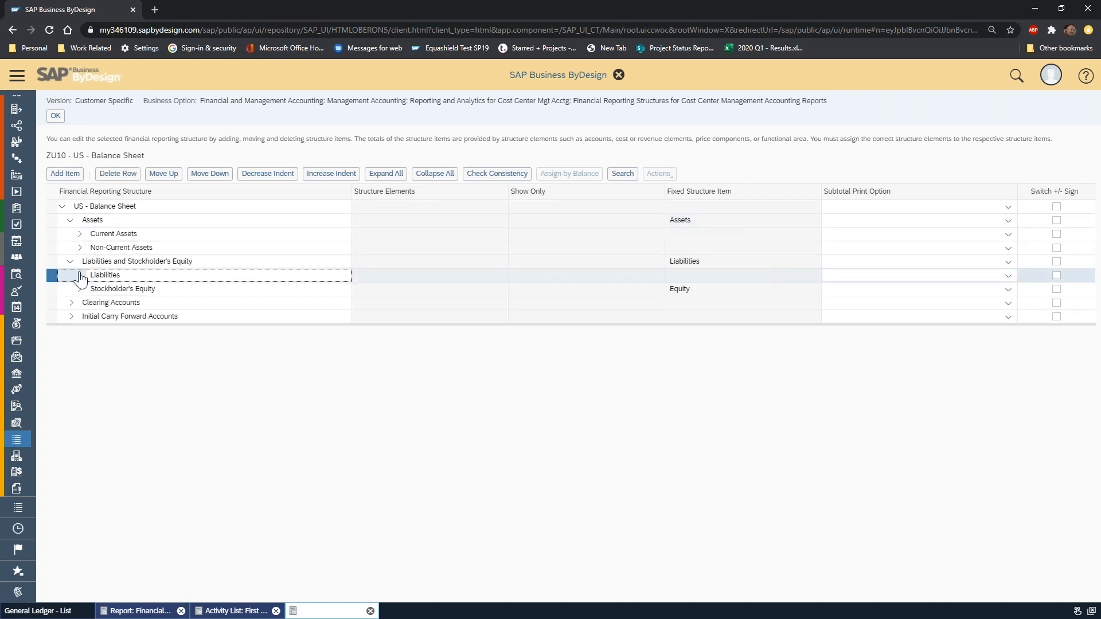
click(168, 303)
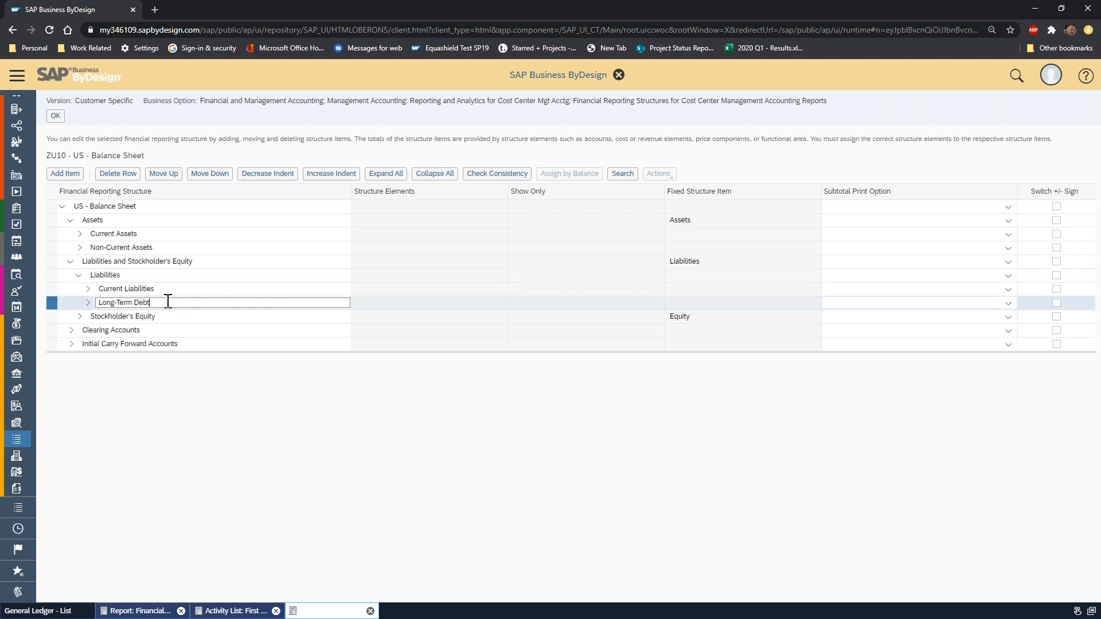
Compare the Current Assets, Current Liabilities, Long-Term Debt and Stockholder's Equity items in the structure.
click(162, 288)
click(152, 234)
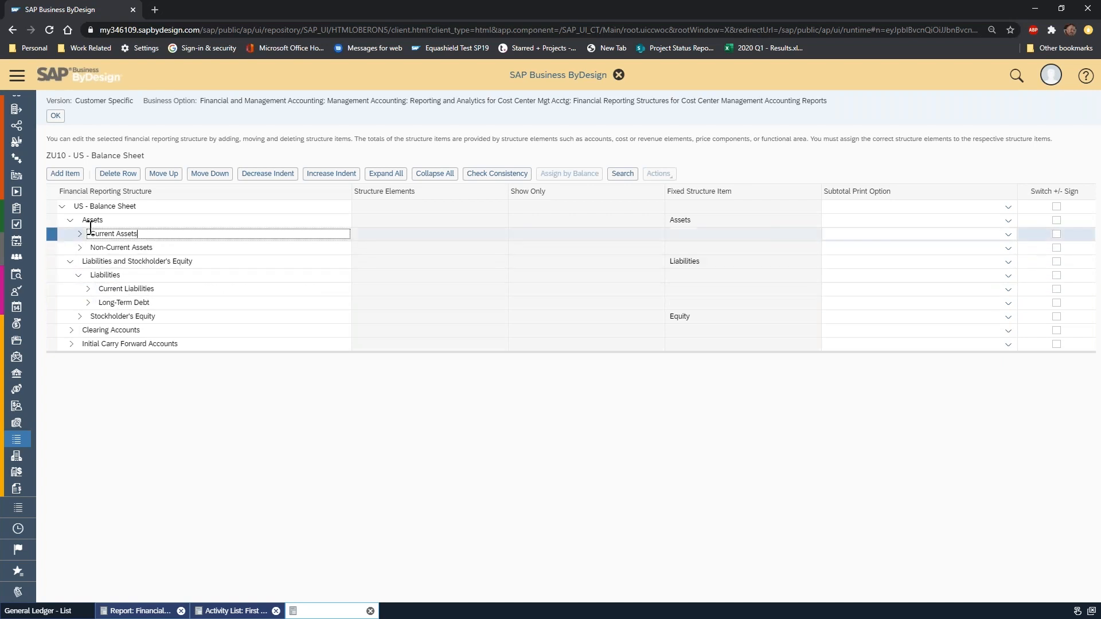
click(166, 291)
click(166, 306)
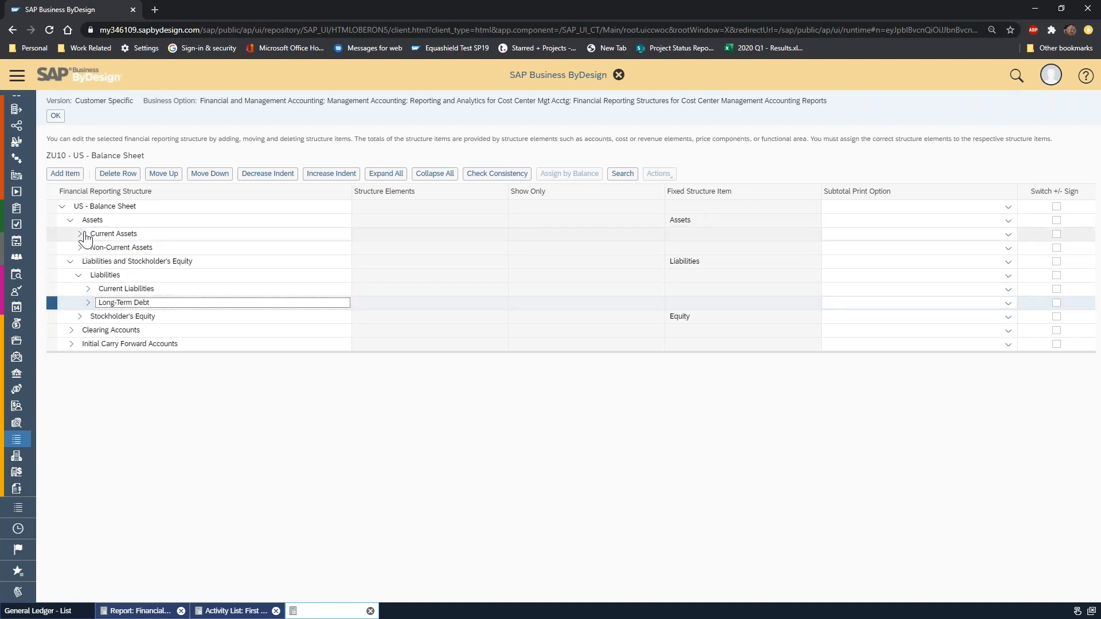
click(153, 235)
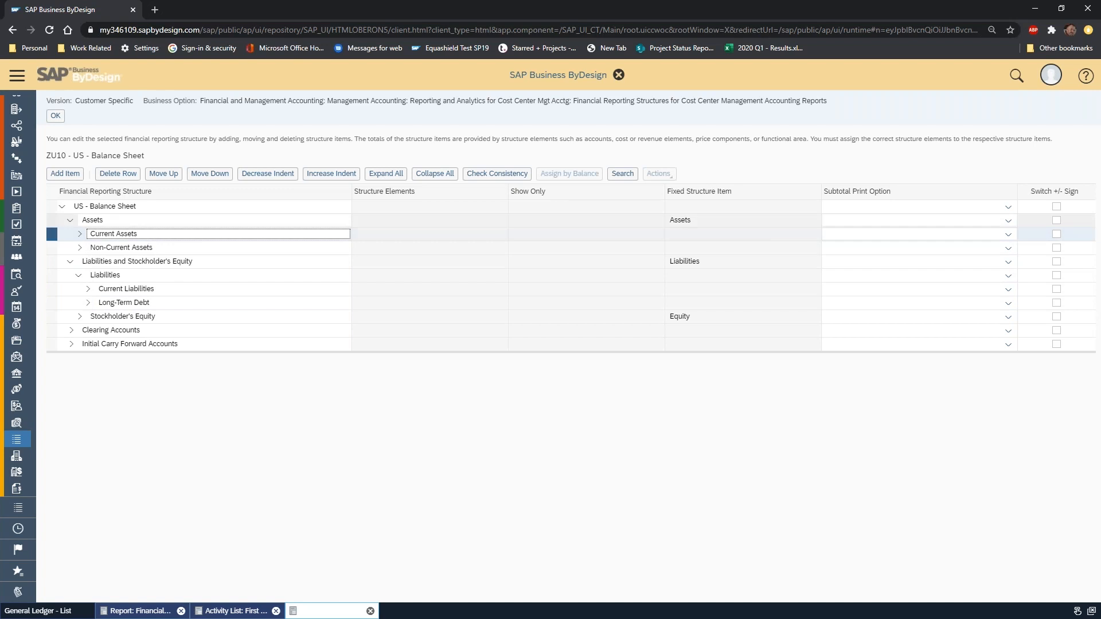
click(176, 291)
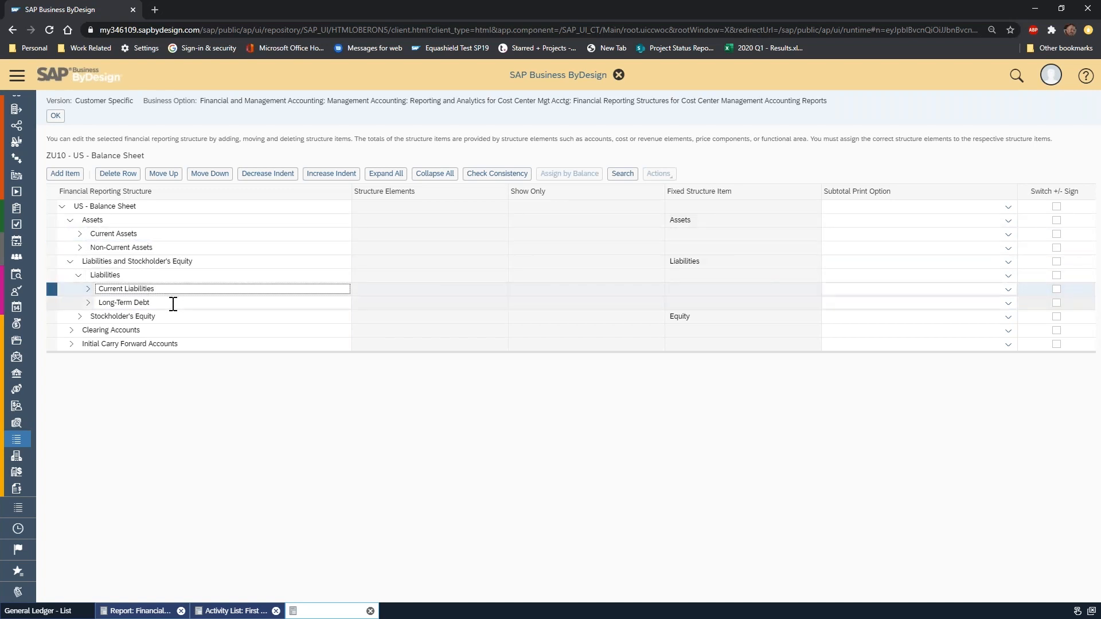
click(176, 318)
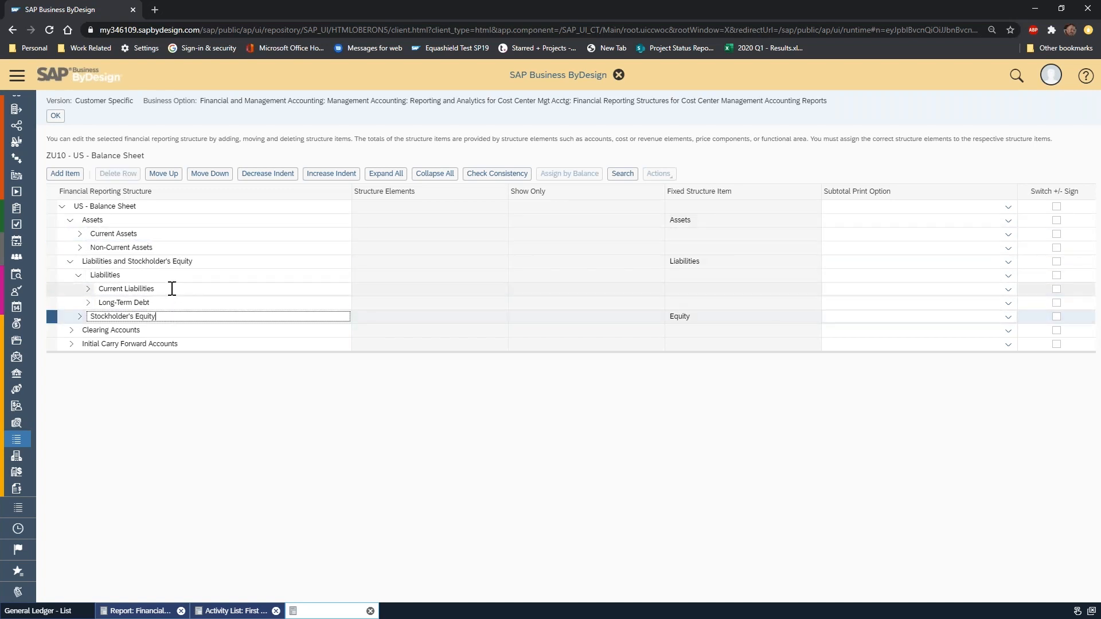
click(171, 289)
click(171, 303)
click(170, 290)
click(166, 304)
Expand Current Assets and inspect the accounts under Cash or Cash Equivalents and Short-Term Investments, collapsing both items again.
click(80, 234)
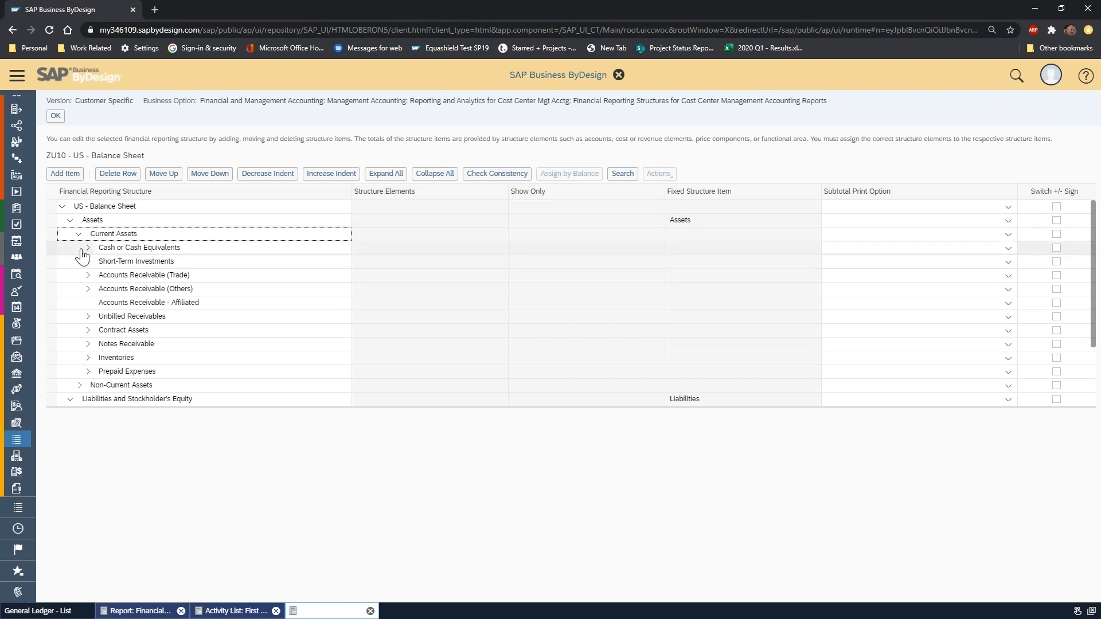
click(49, 246)
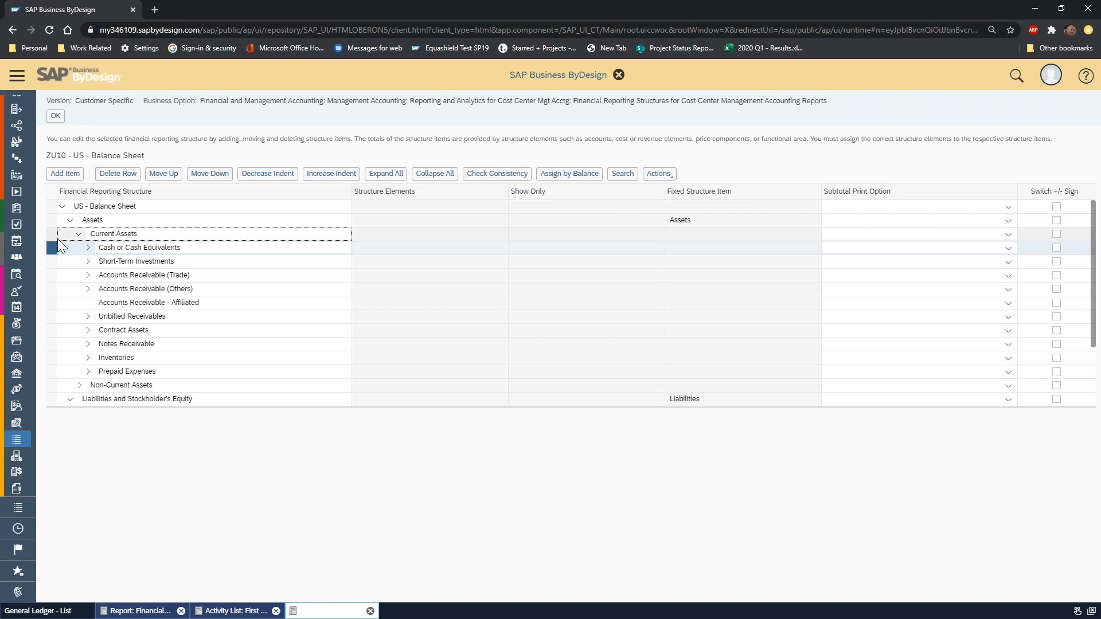
click(88, 247)
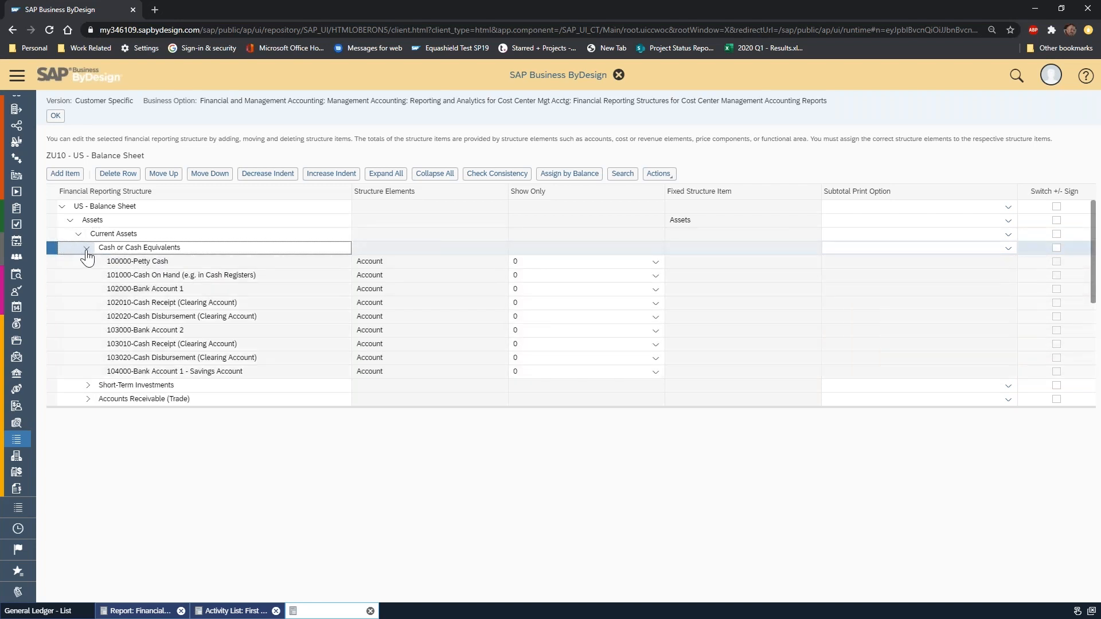
click(87, 249)
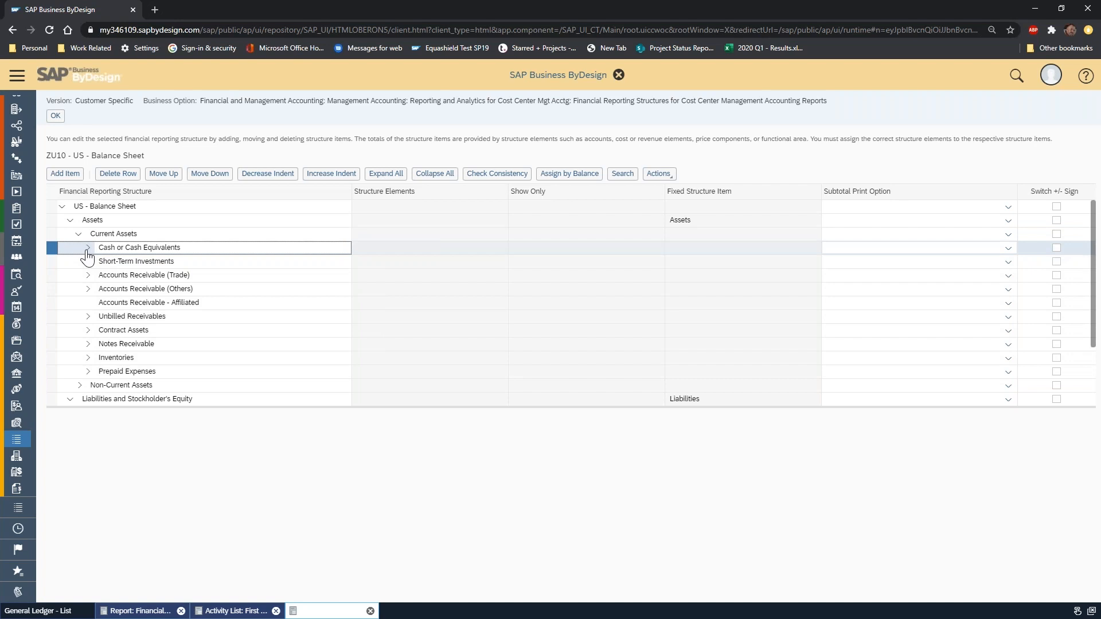
click(88, 249)
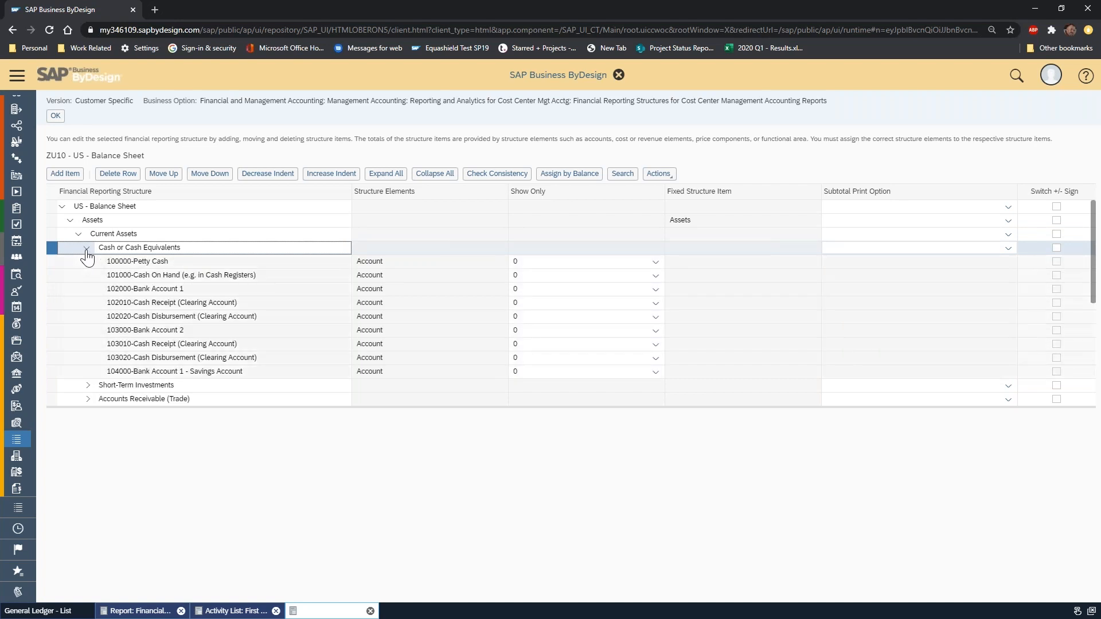
click(87, 249)
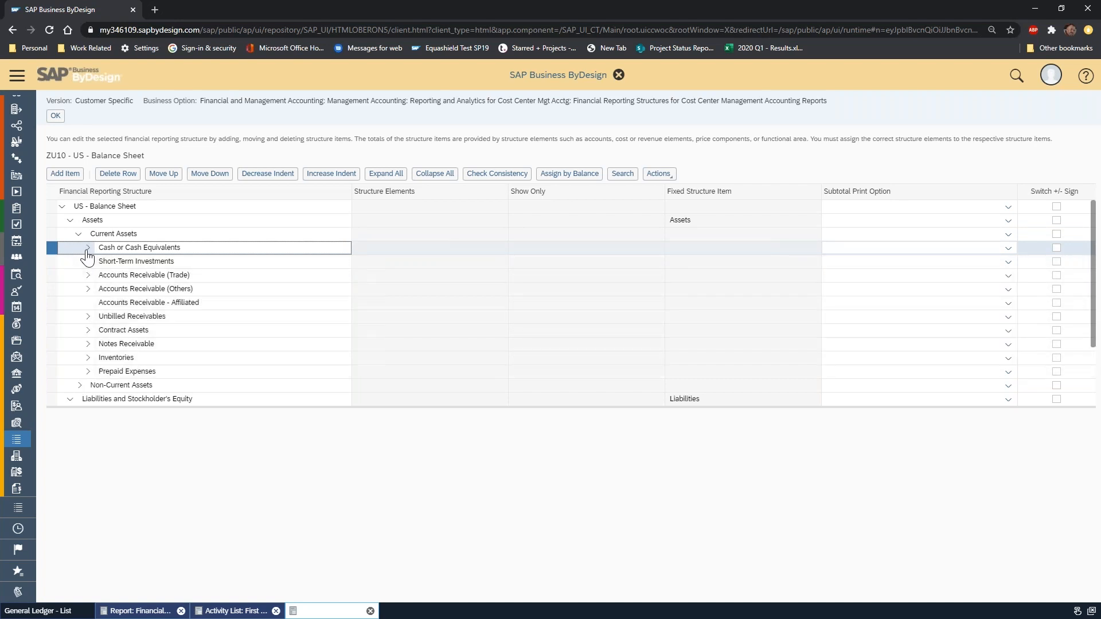
click(88, 262)
click(87, 262)
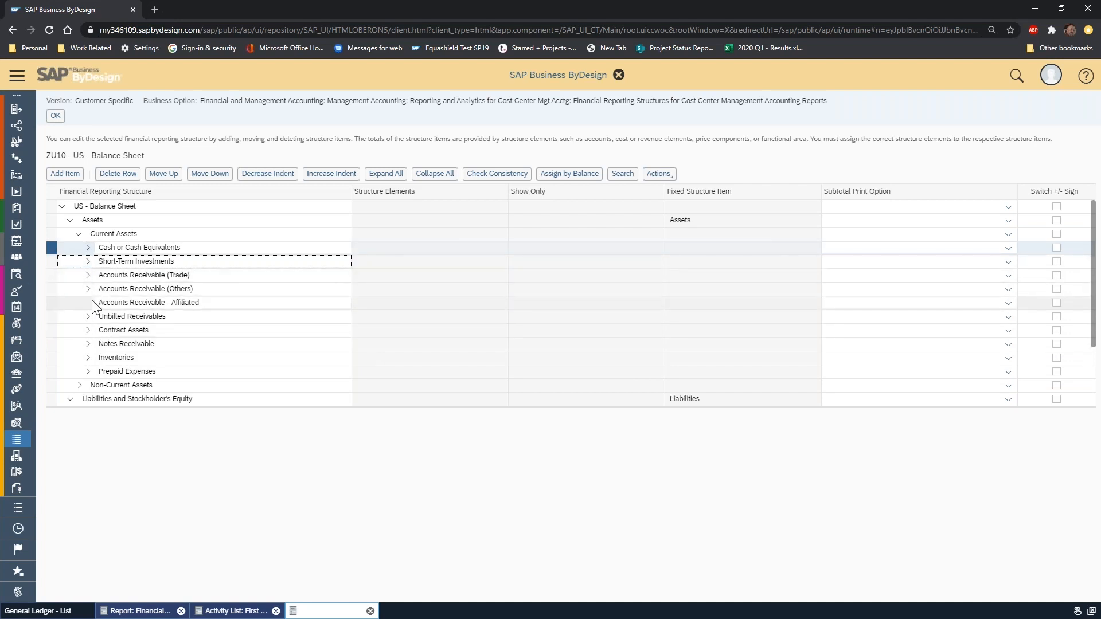
Review the accounts available for assignment to Accounts Receivable - Affiliated and leave the selection without assigning any.
click(211, 303)
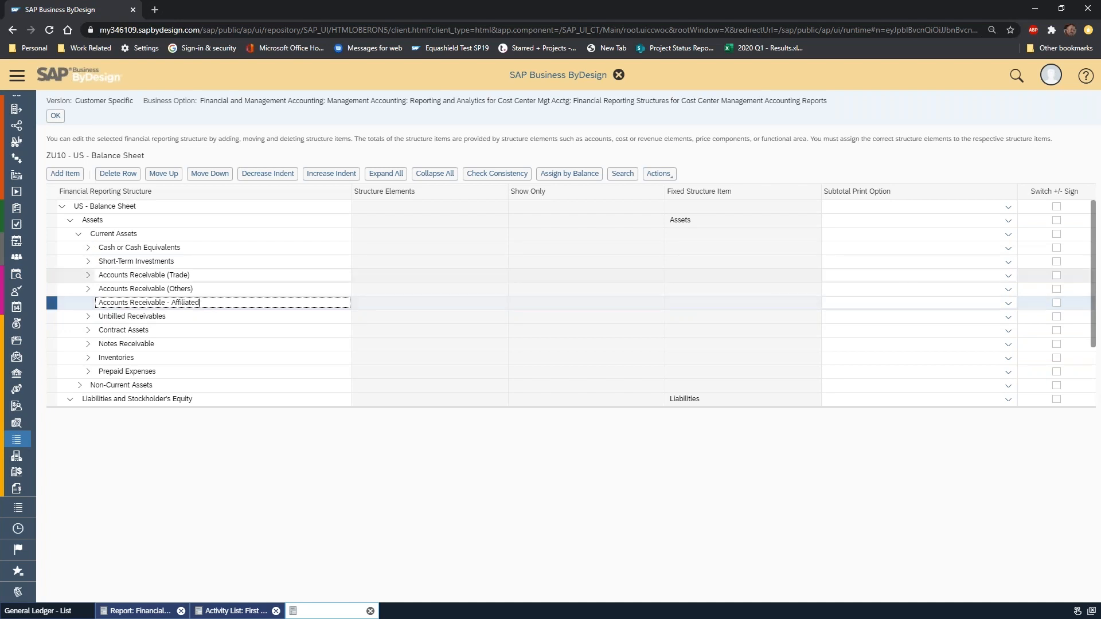
click(666, 180)
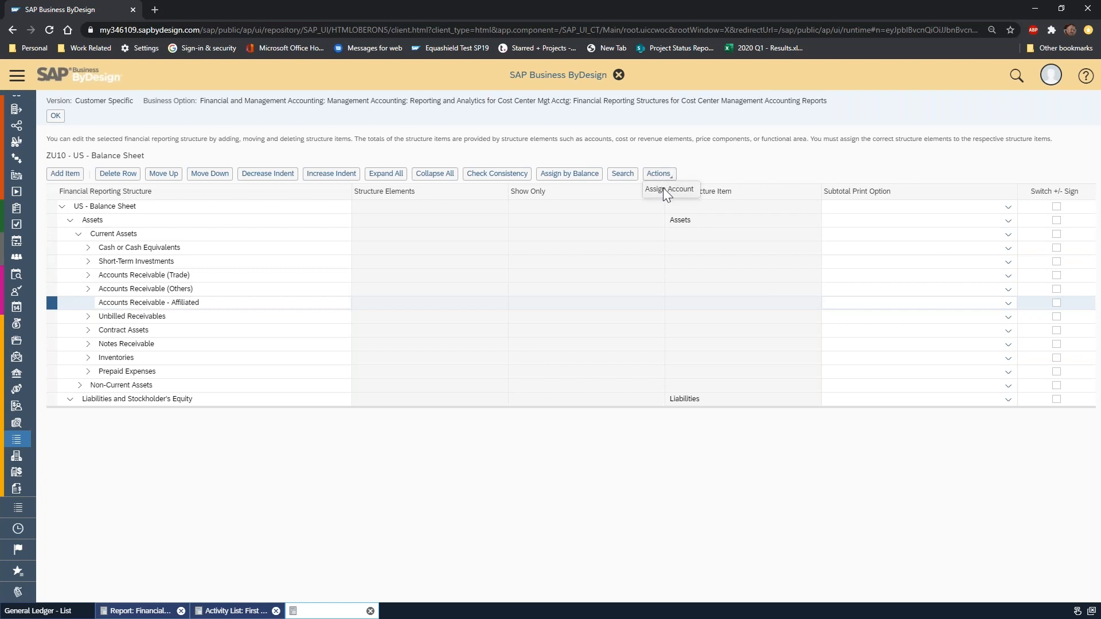
click(661, 193)
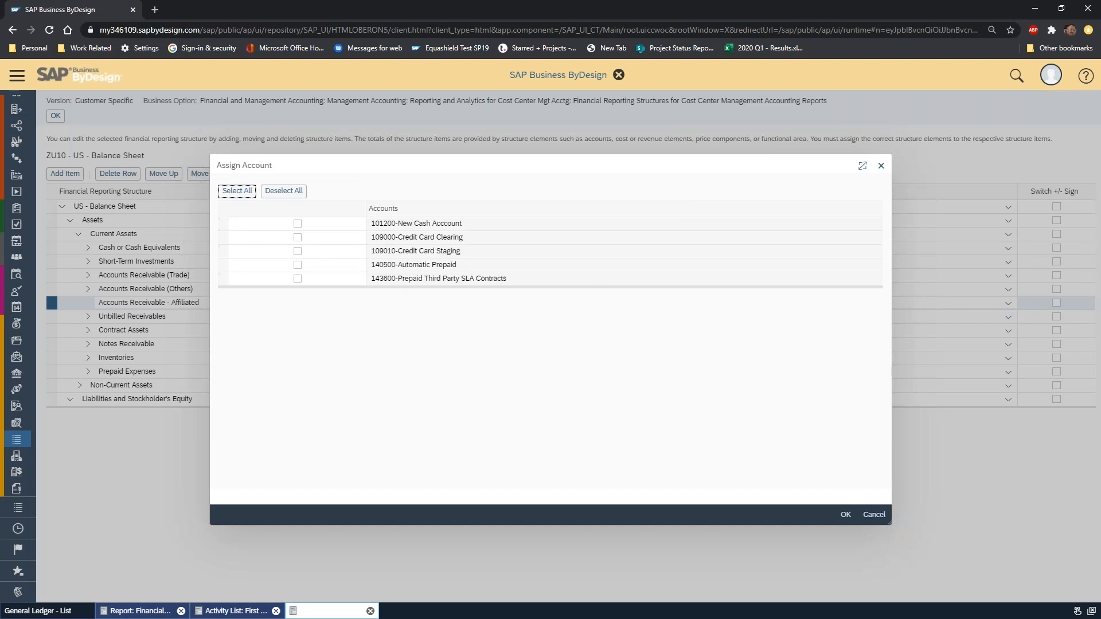
drag(411, 288, 414, 401)
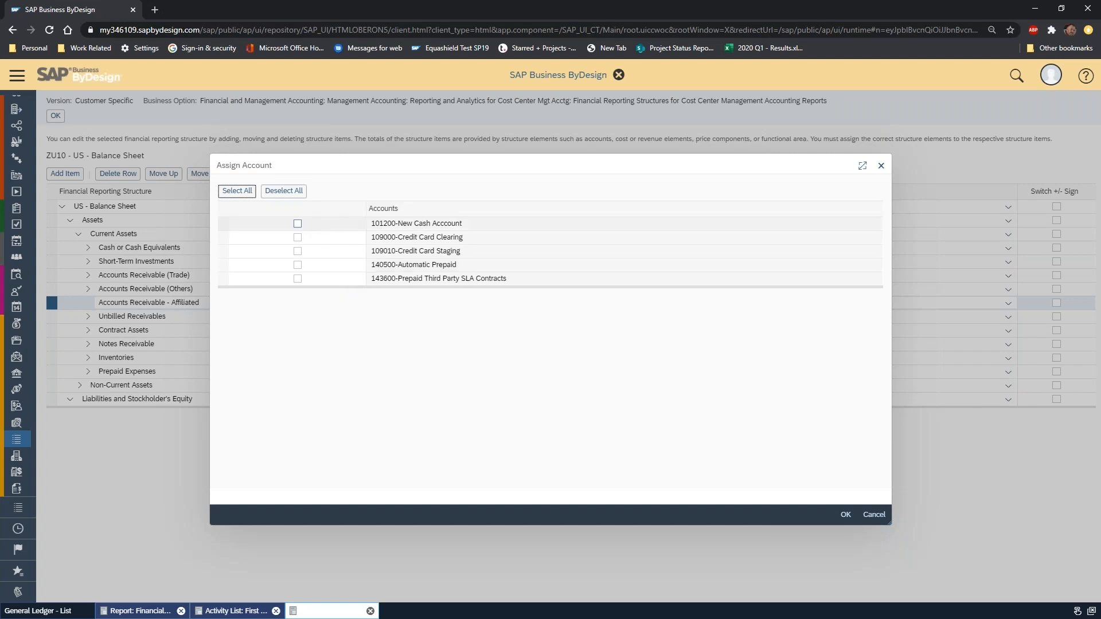
click(870, 515)
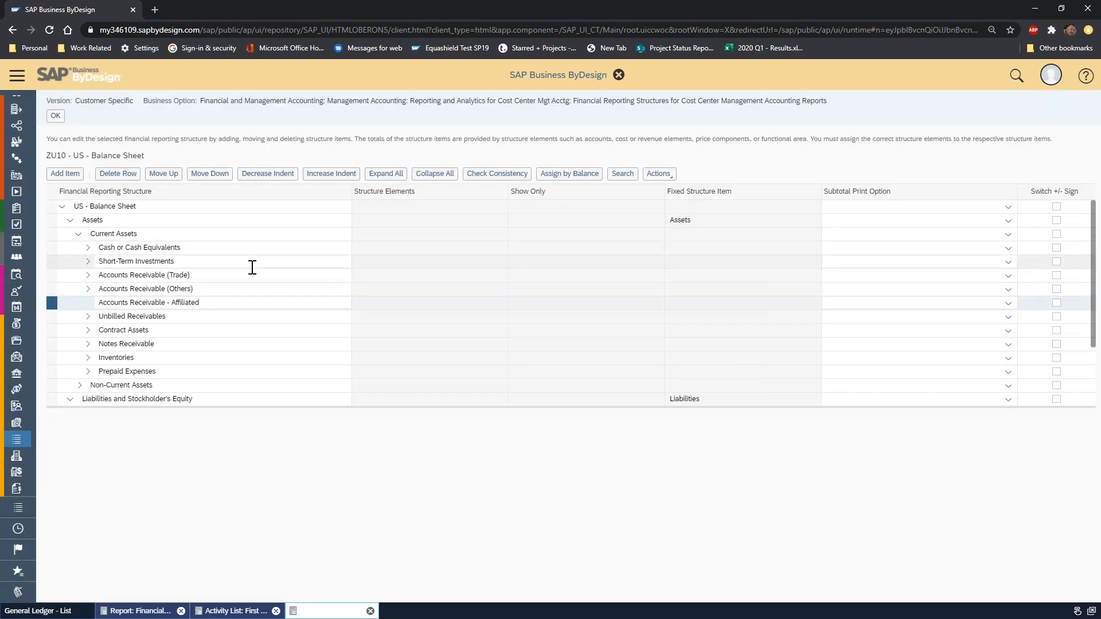
Delete the Accounts Receivable - Affiliated item from Current Assets.
click(216, 302)
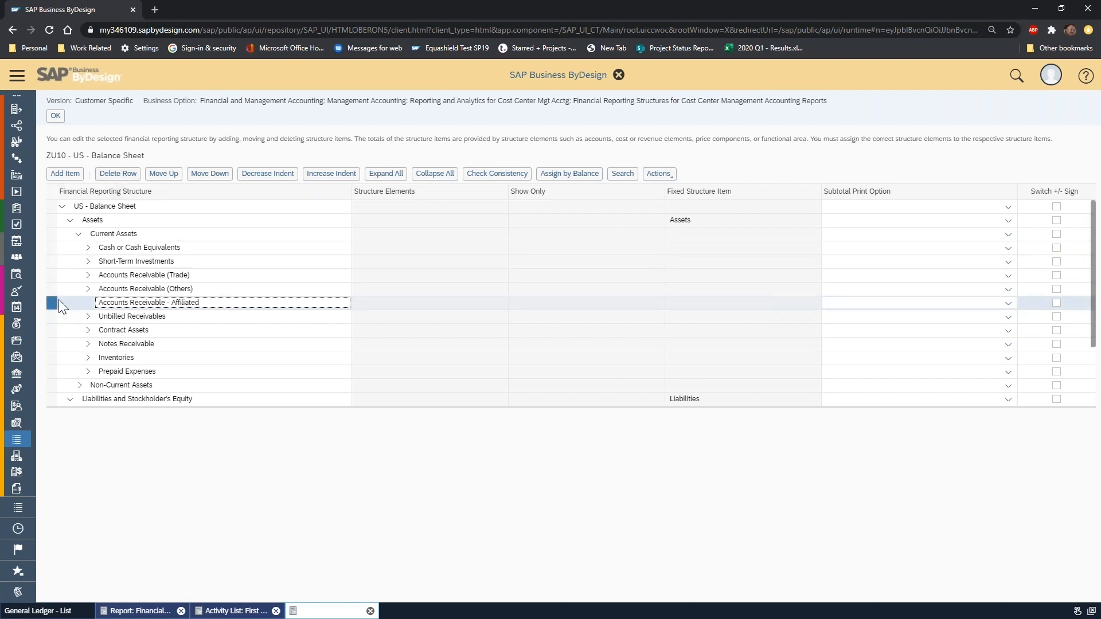
click(118, 174)
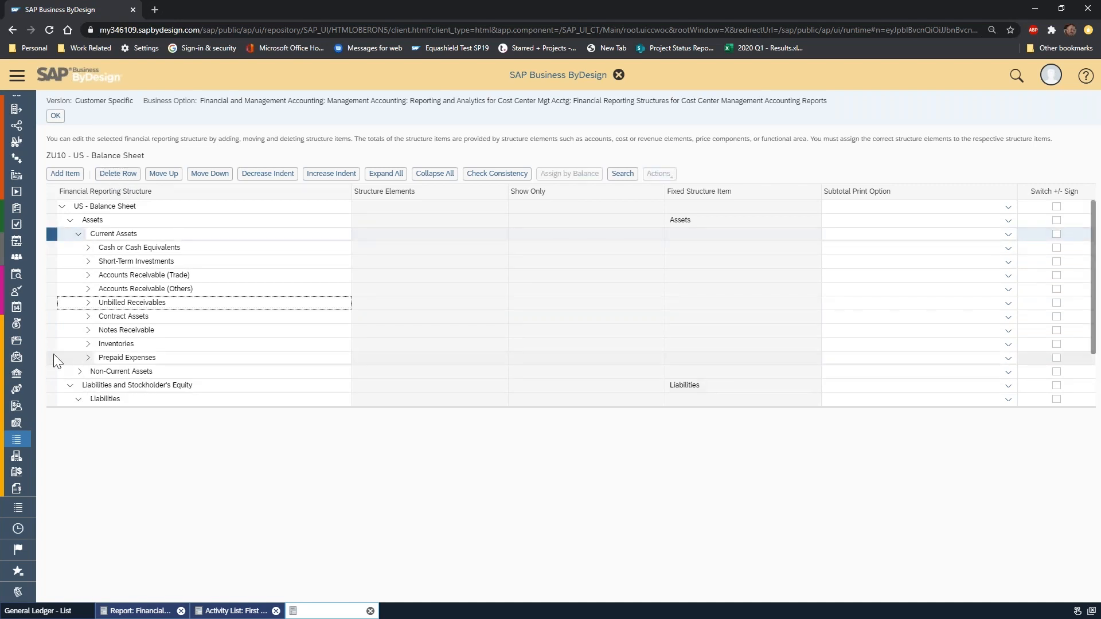
Under Prepaid Expenses, unassign account 143500-Deposits, assign 140500-Automatic Prepaid instead, and collapse the item.
click(53, 357)
click(88, 357)
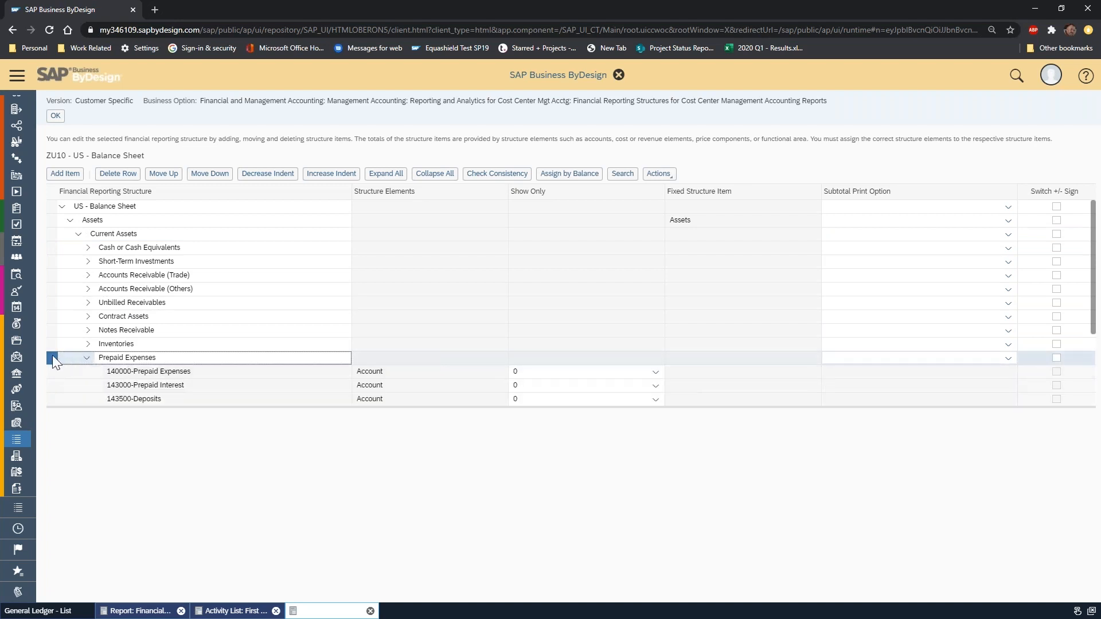
scroll(347, 294, down, 2)
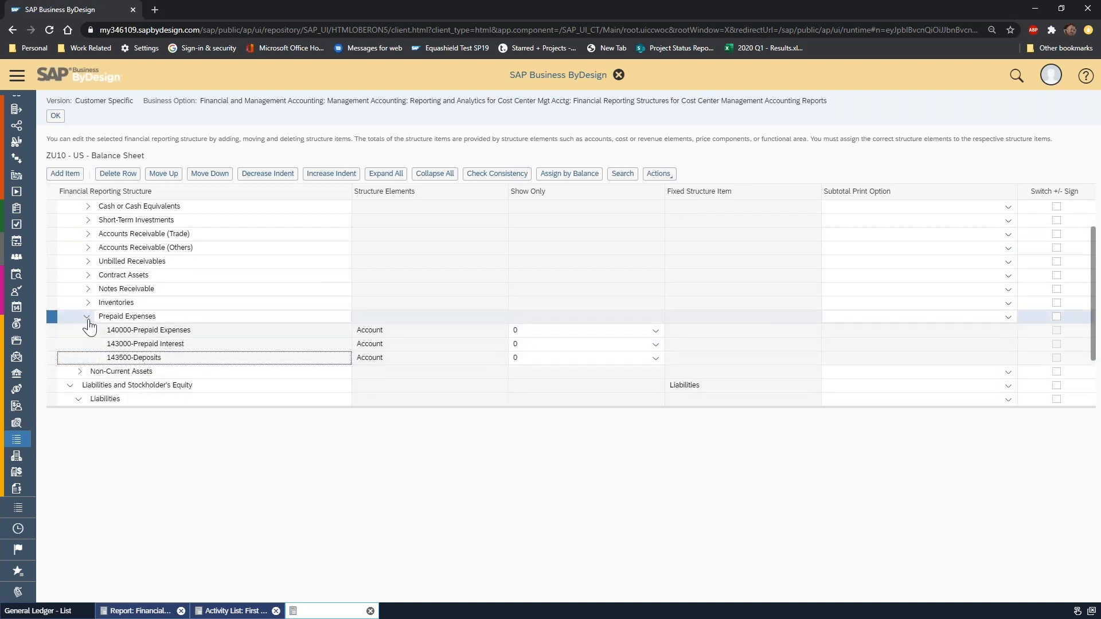
click(673, 176)
click(681, 191)
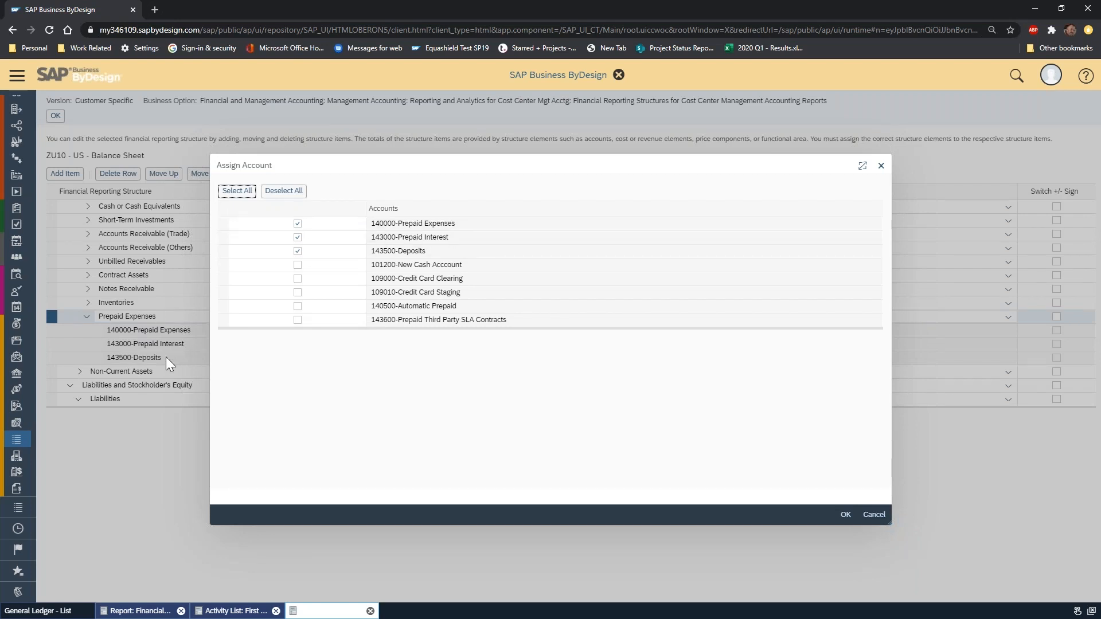
click(297, 250)
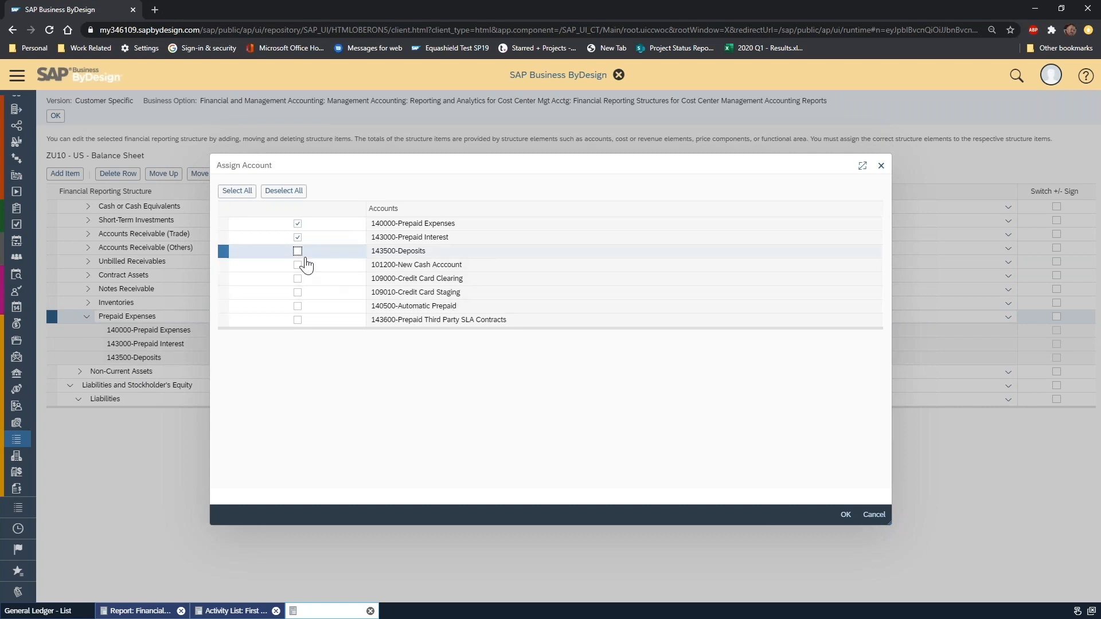
click(298, 306)
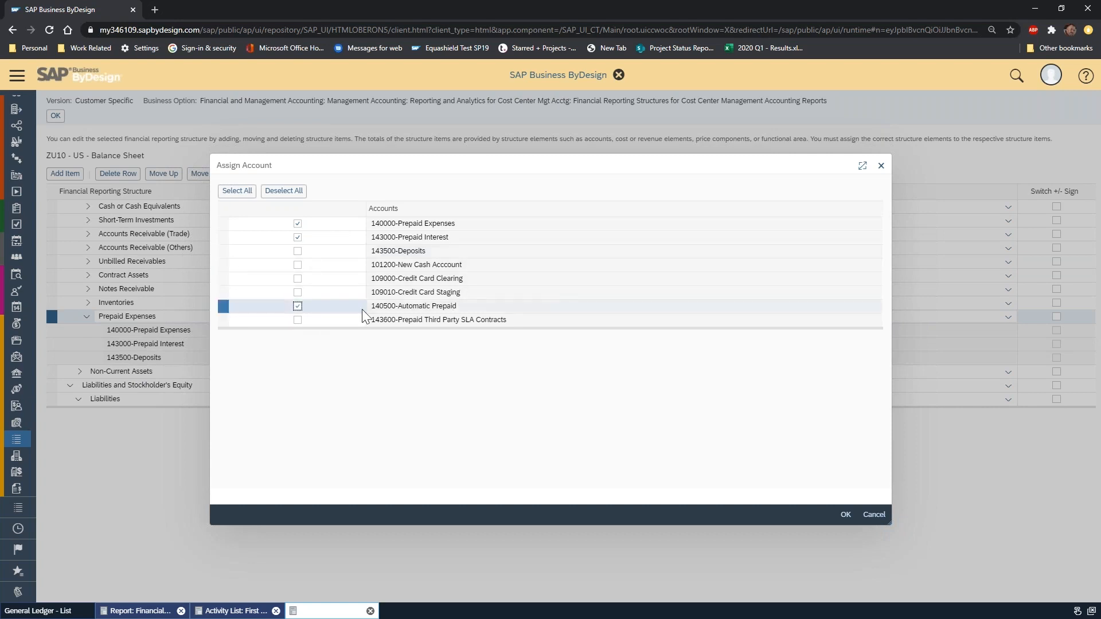
click(845, 515)
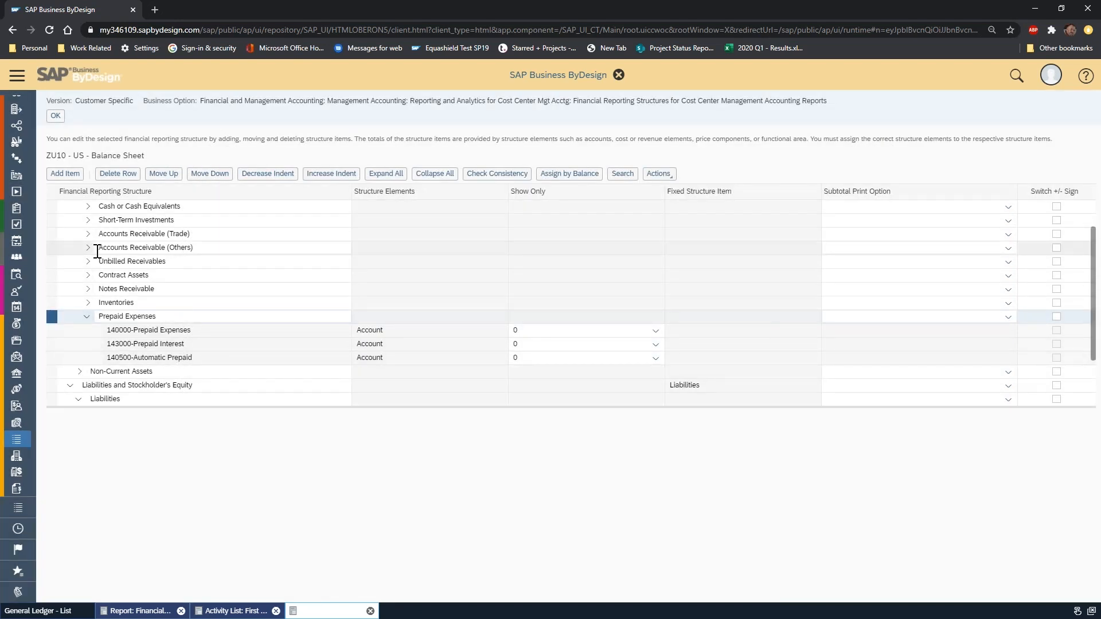
click(87, 316)
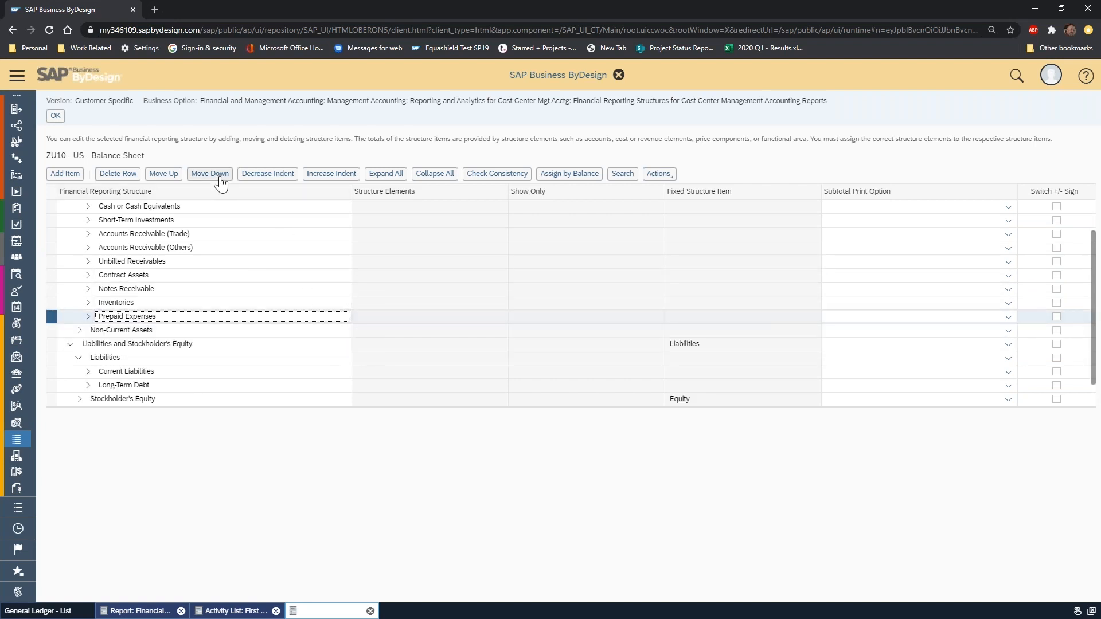
Move the Prepaid Expenses item up within Current Assets until it sits directly below Unbilled Receivables.
click(175, 177)
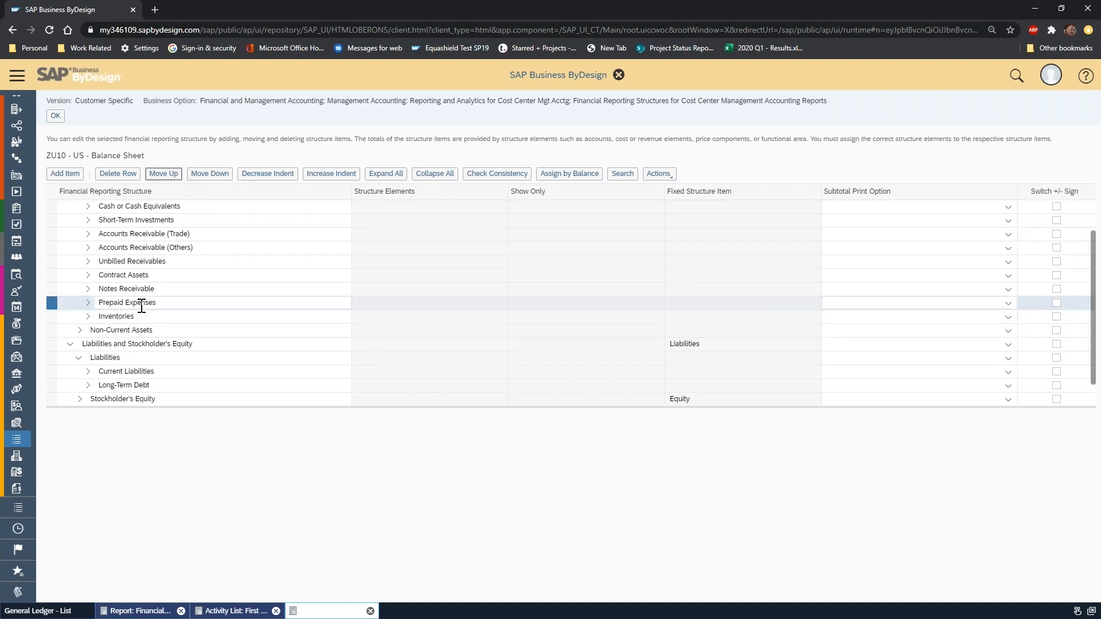
click(159, 179)
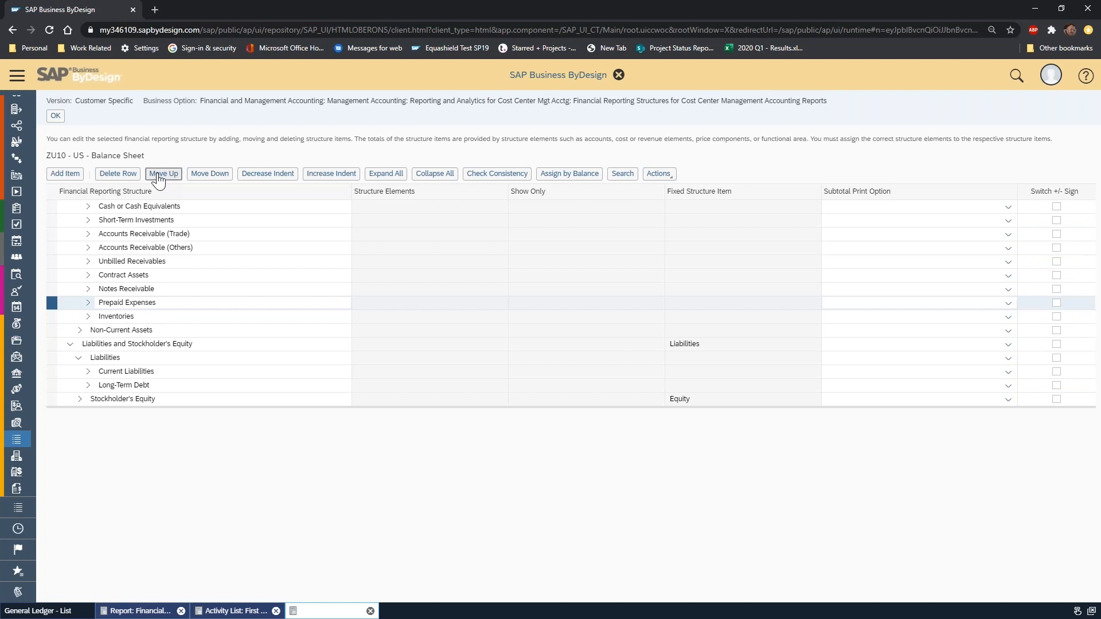
click(159, 179)
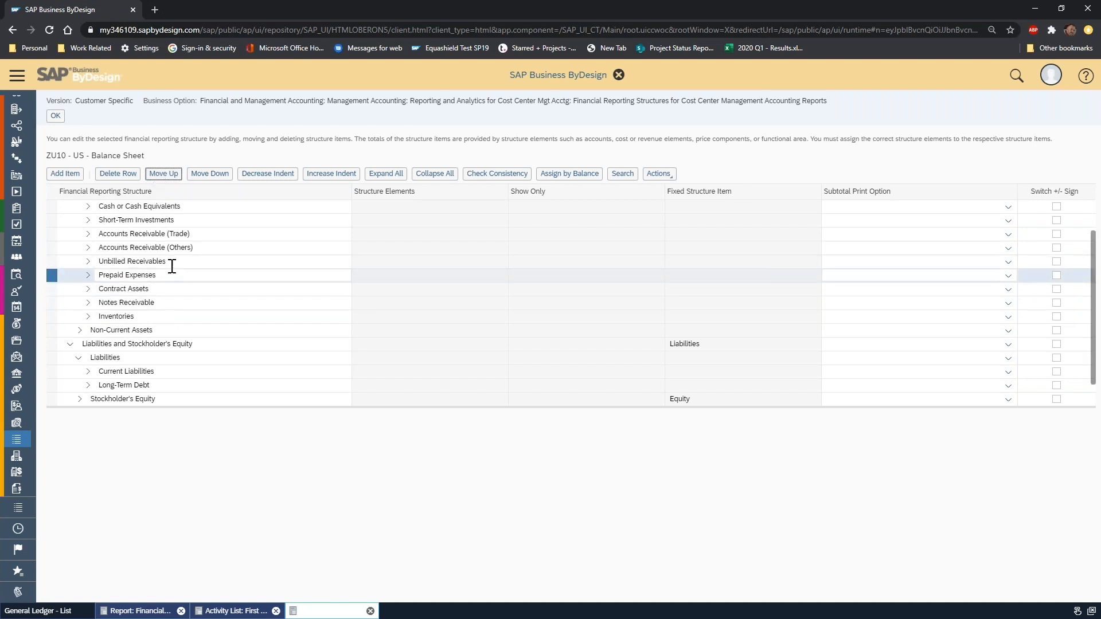
Increase the indent of Short-Term Investments to nest it under Cash or Cash Equivalents.
scroll(223, 280, up, 1)
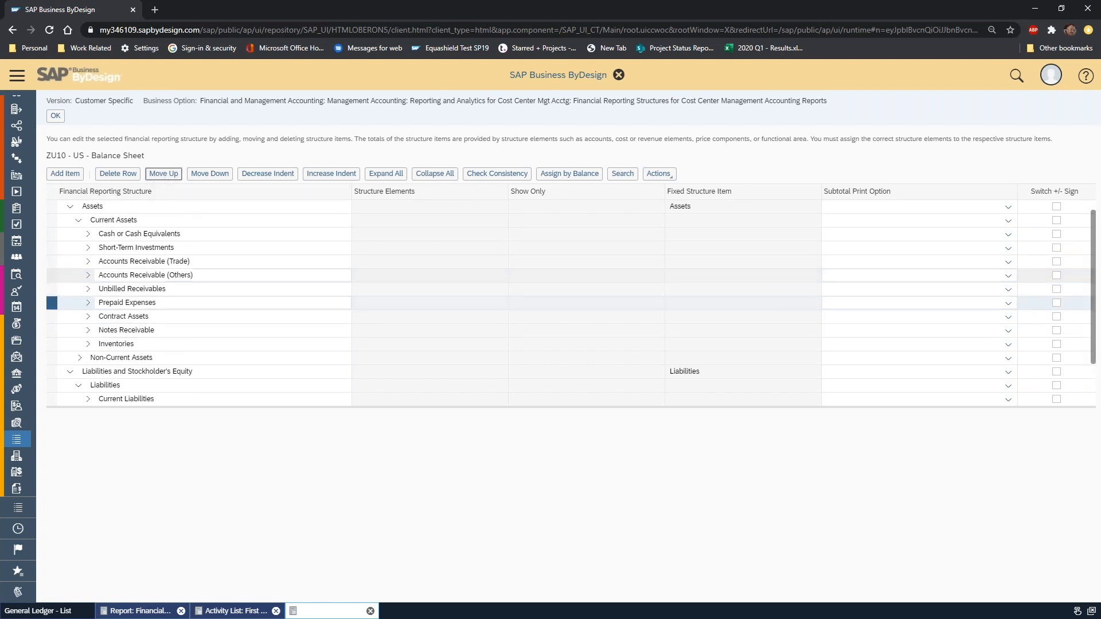
scroll(222, 278, up, 1)
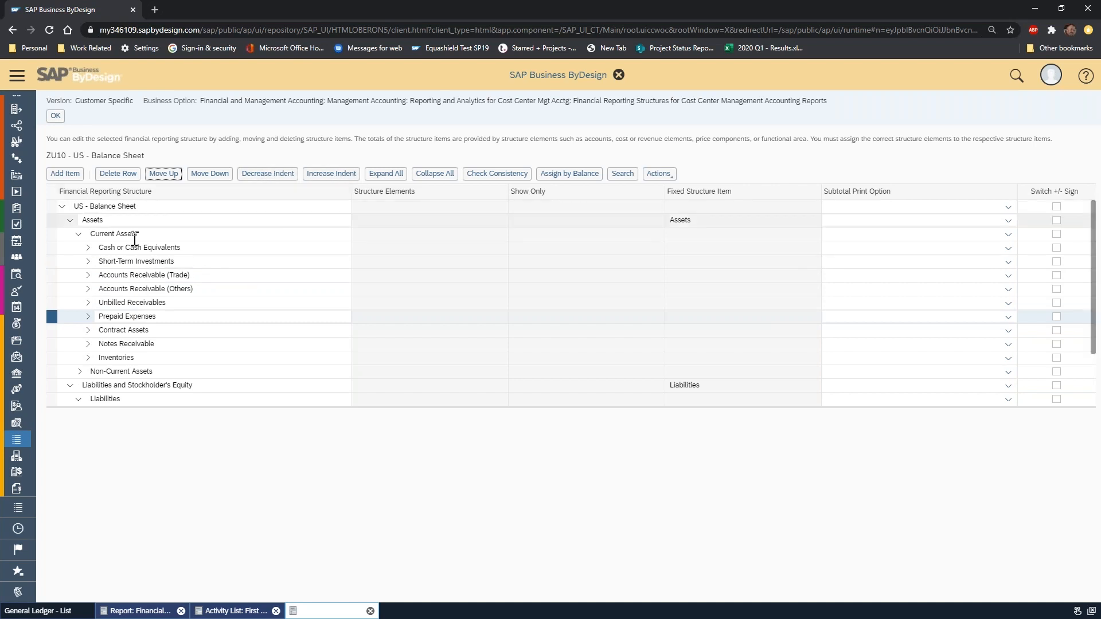
click(51, 261)
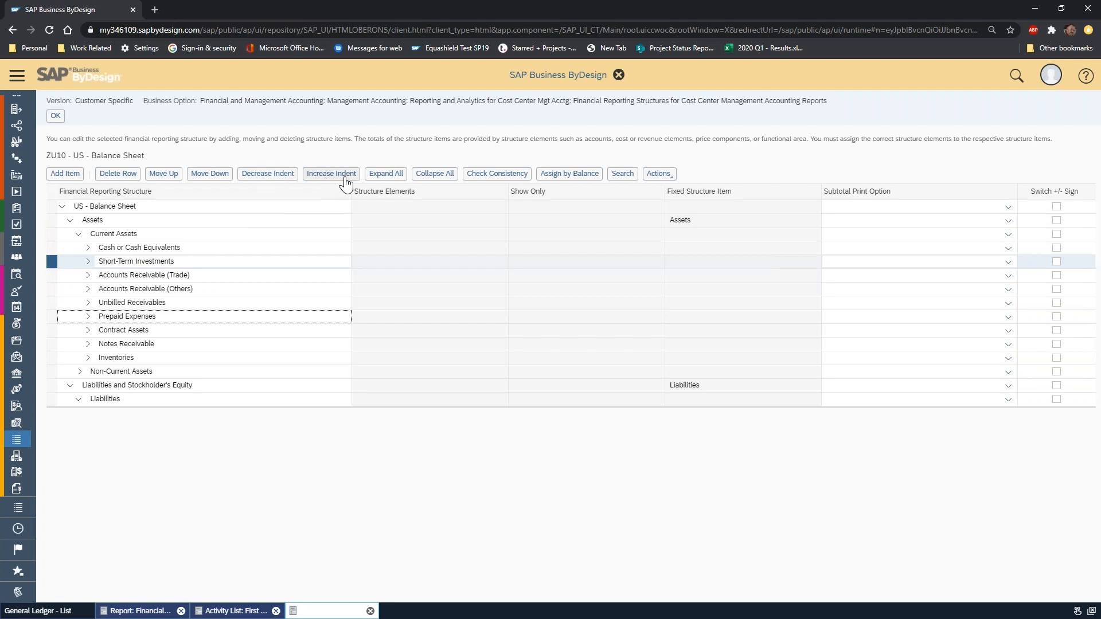
click(327, 185)
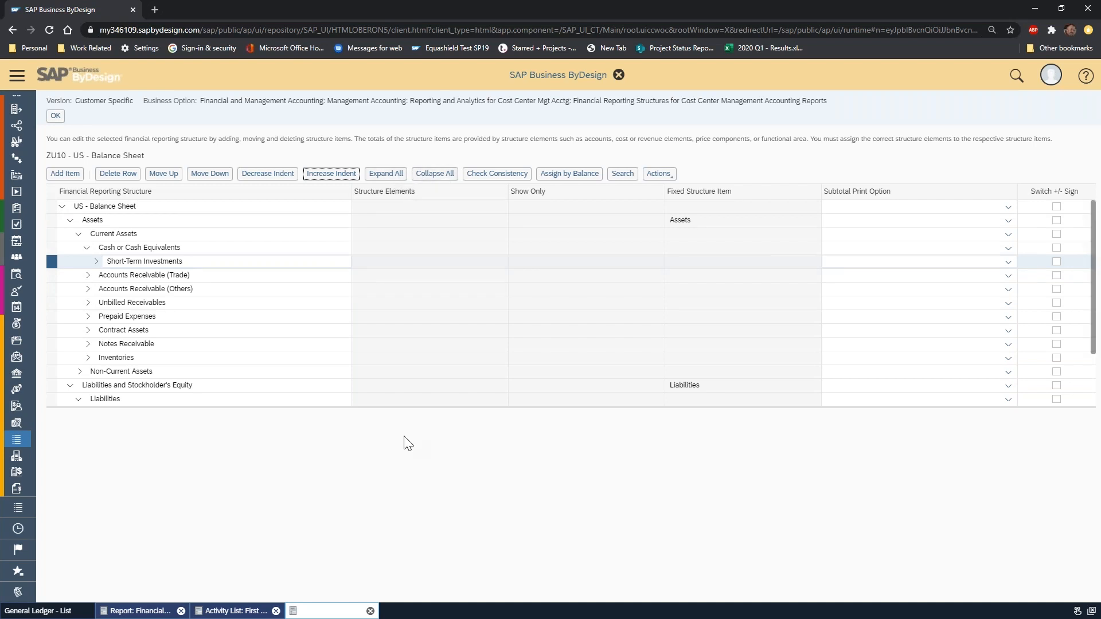
Expand the entire structure, enlarge the list, and review the assigned accounts and the Show Only options for 121000-Semi Finished Goods Inventory.
click(435, 173)
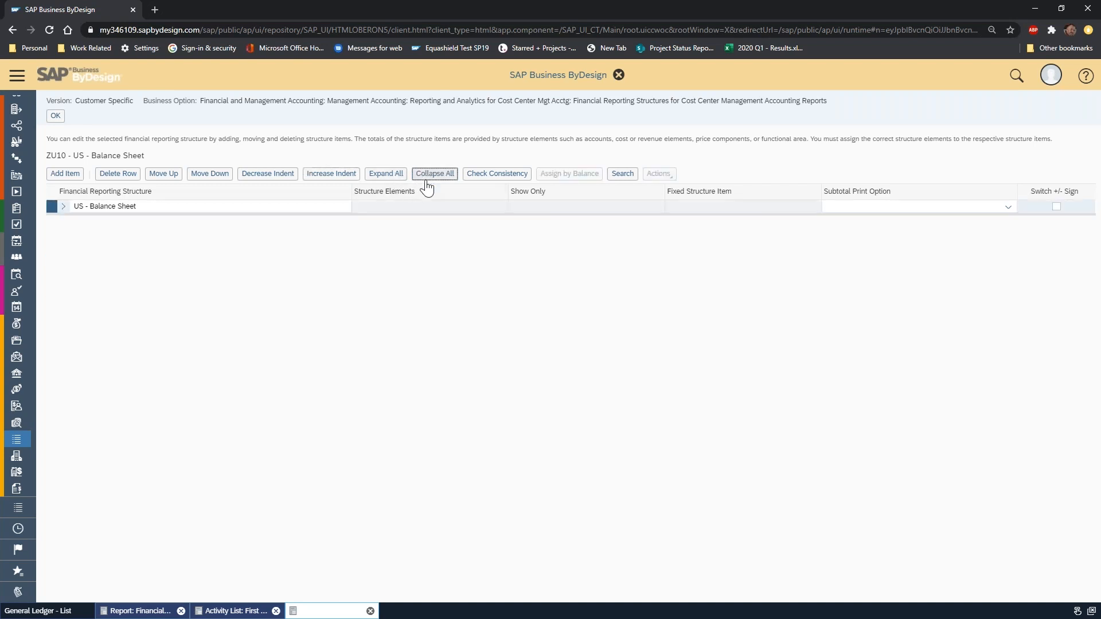
click(386, 174)
scroll(304, 366, down, 6)
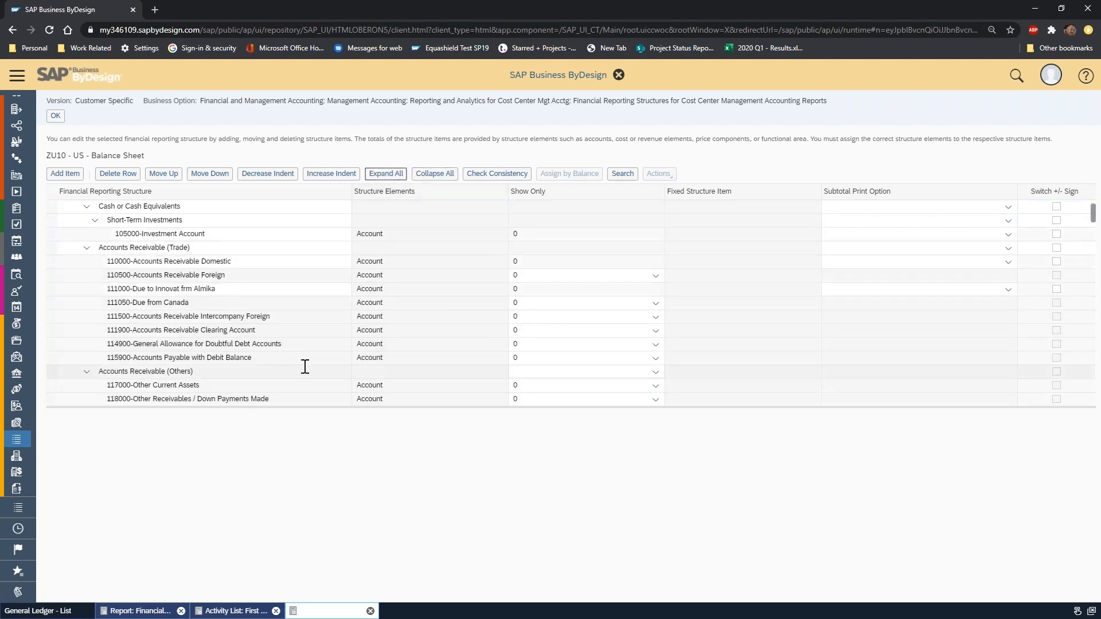
scroll(322, 329, down, 5)
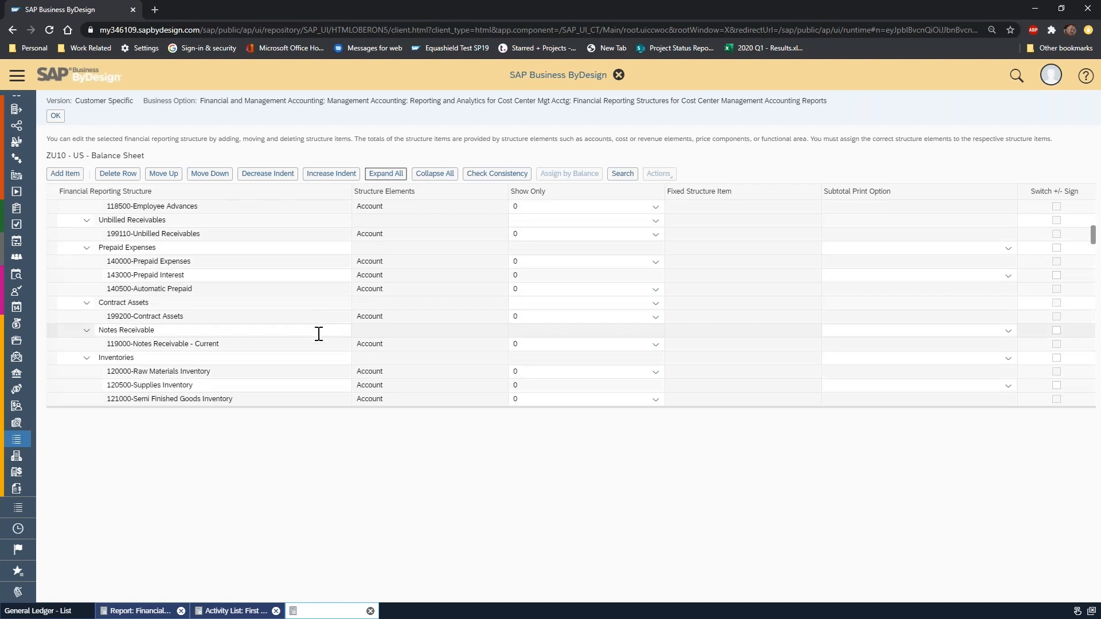
scroll(318, 333, down, 1)
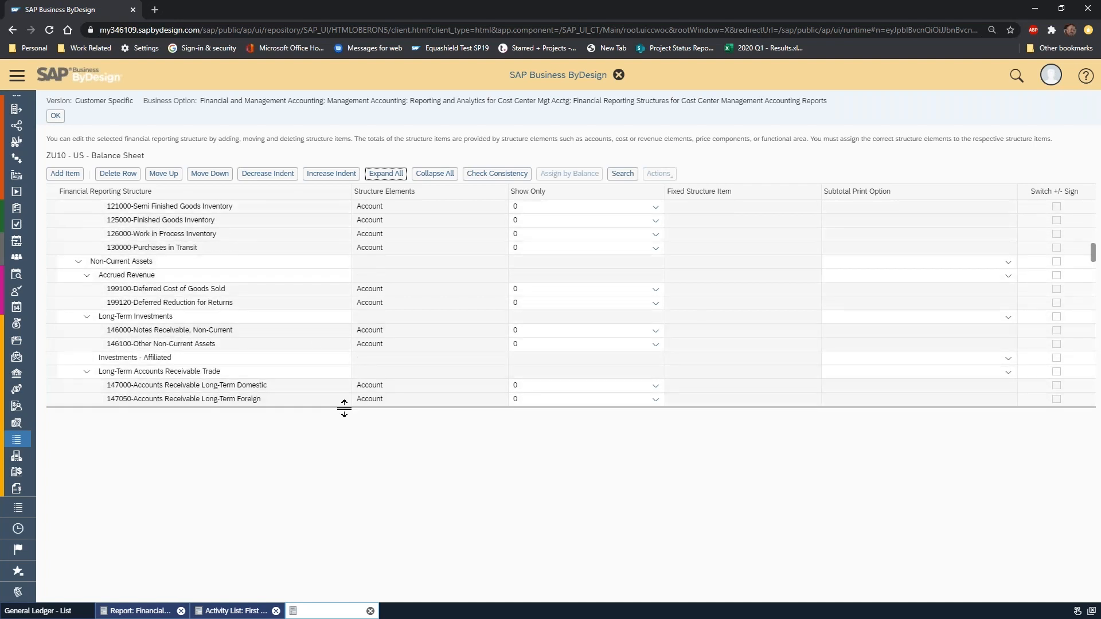
drag(350, 409, 352, 545)
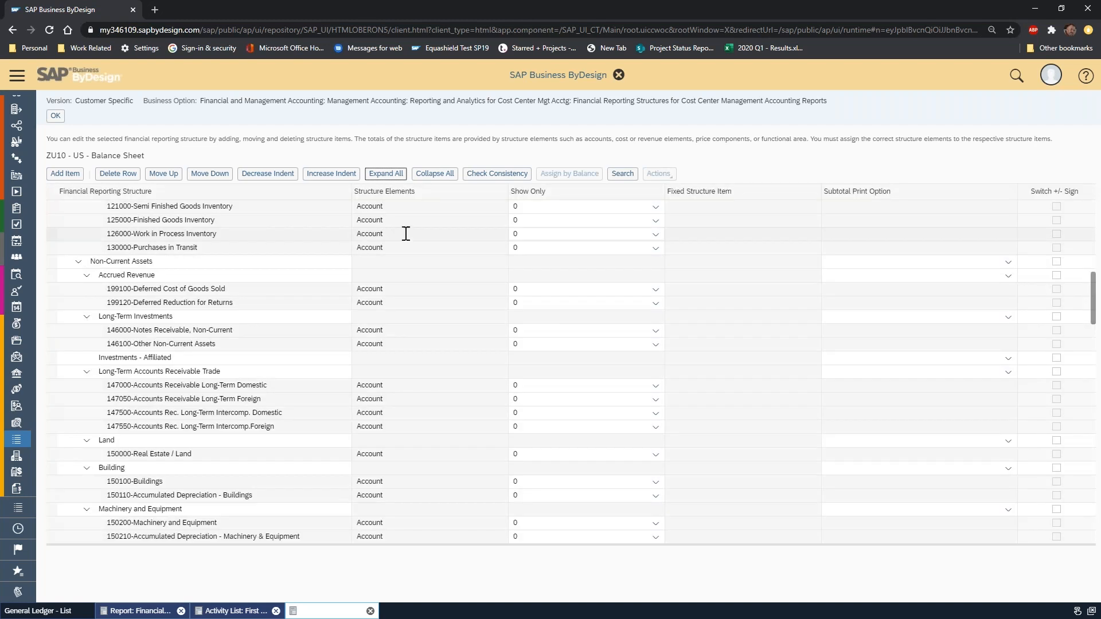
click(655, 207)
click(656, 208)
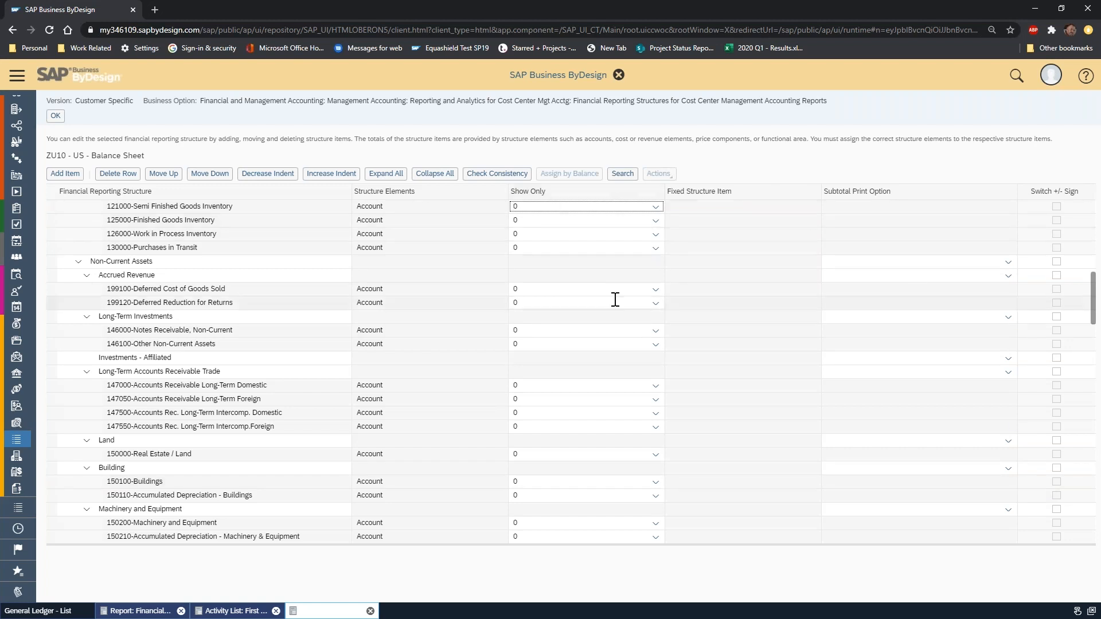
click(137, 611)
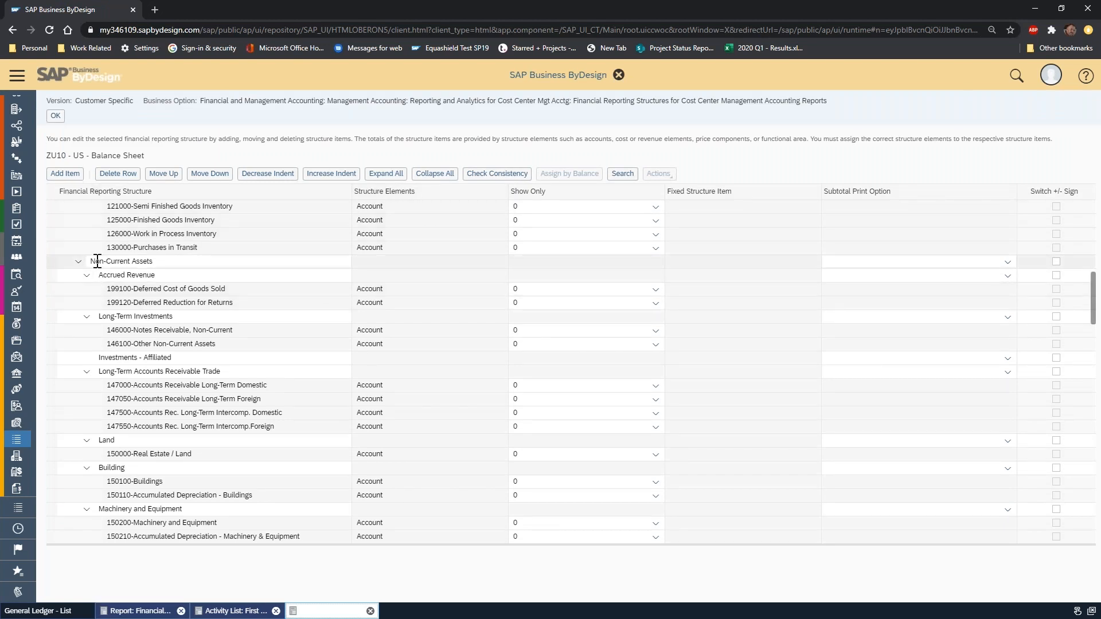
Collapse Non-Current Assets and Accounts Payable Trade, and then the entire balance sheet structure.
click(87, 275)
click(87, 307)
click(88, 317)
click(79, 262)
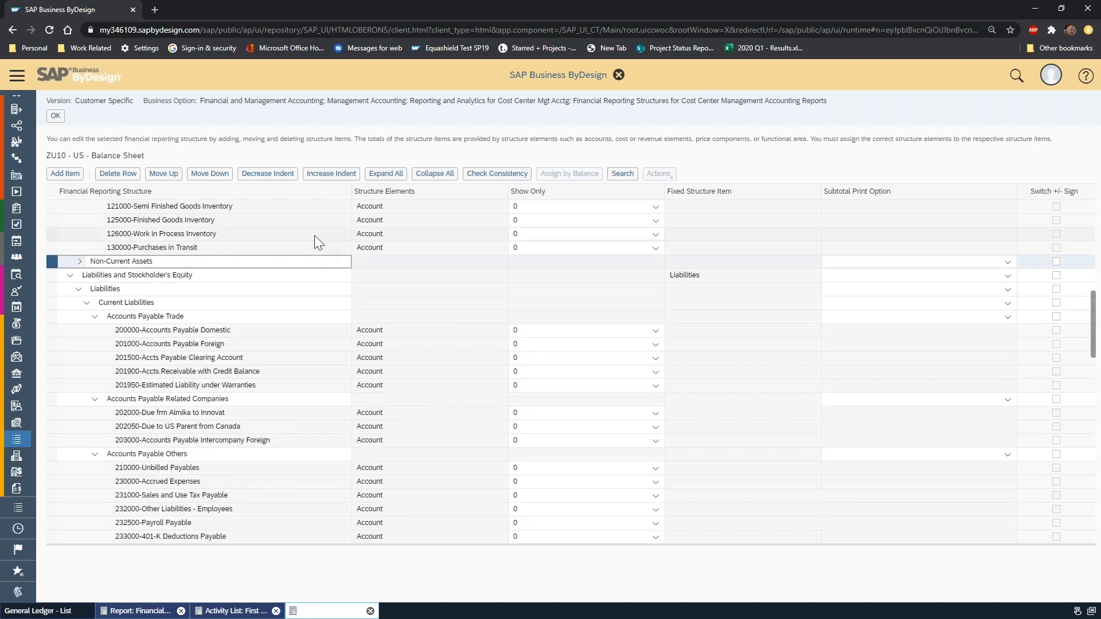
click(96, 317)
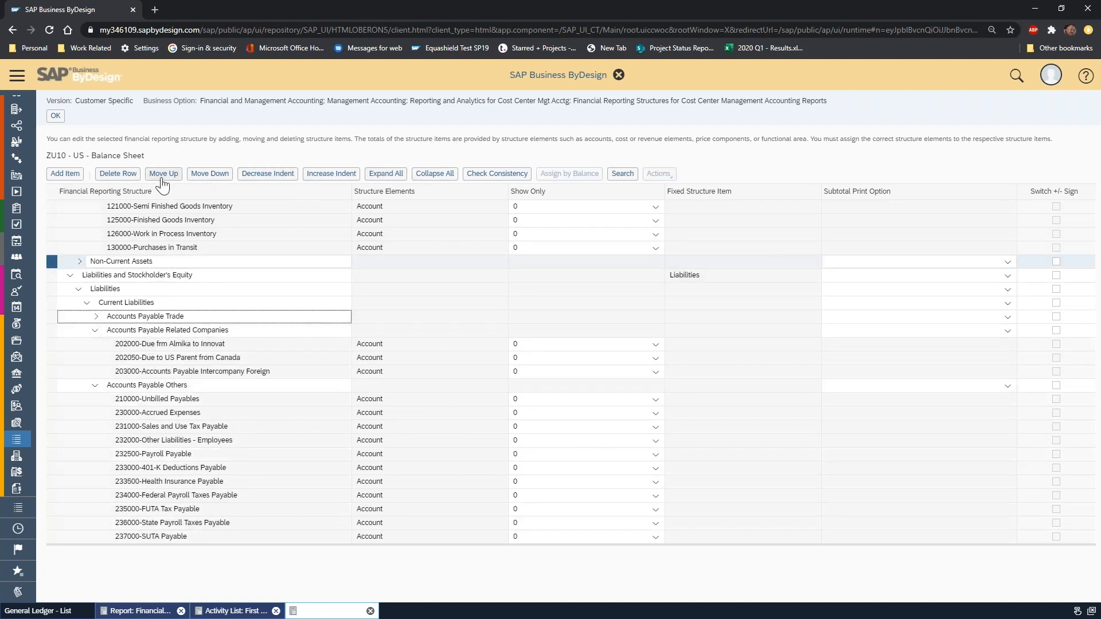
click(451, 174)
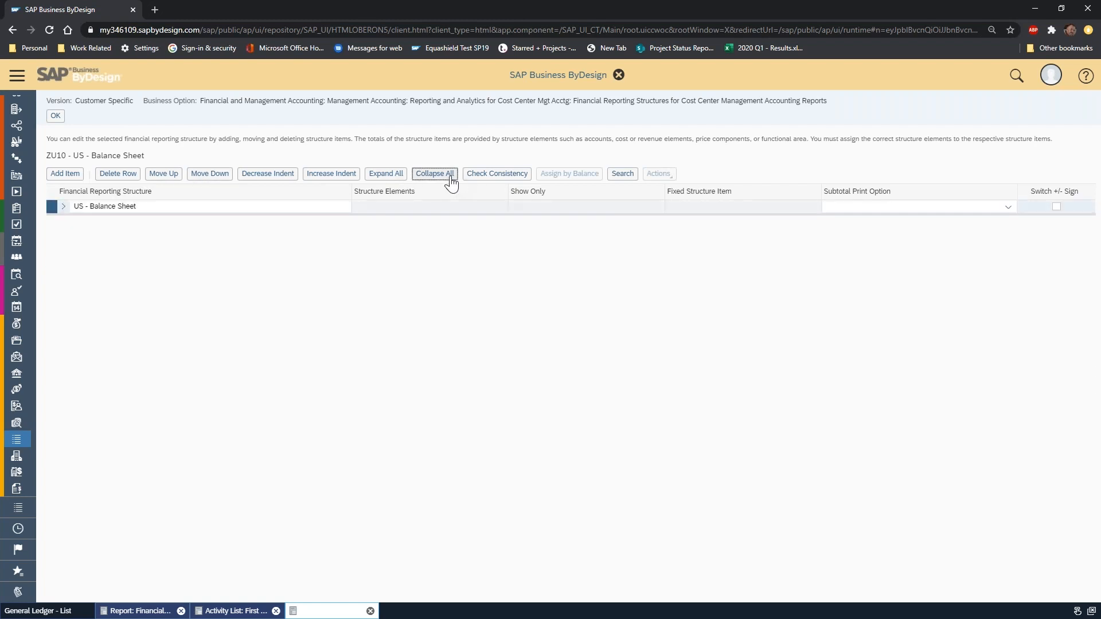
Check the selection criteria of the Financial Statements report and return to the US - Balance Sheet structure.
click(155, 613)
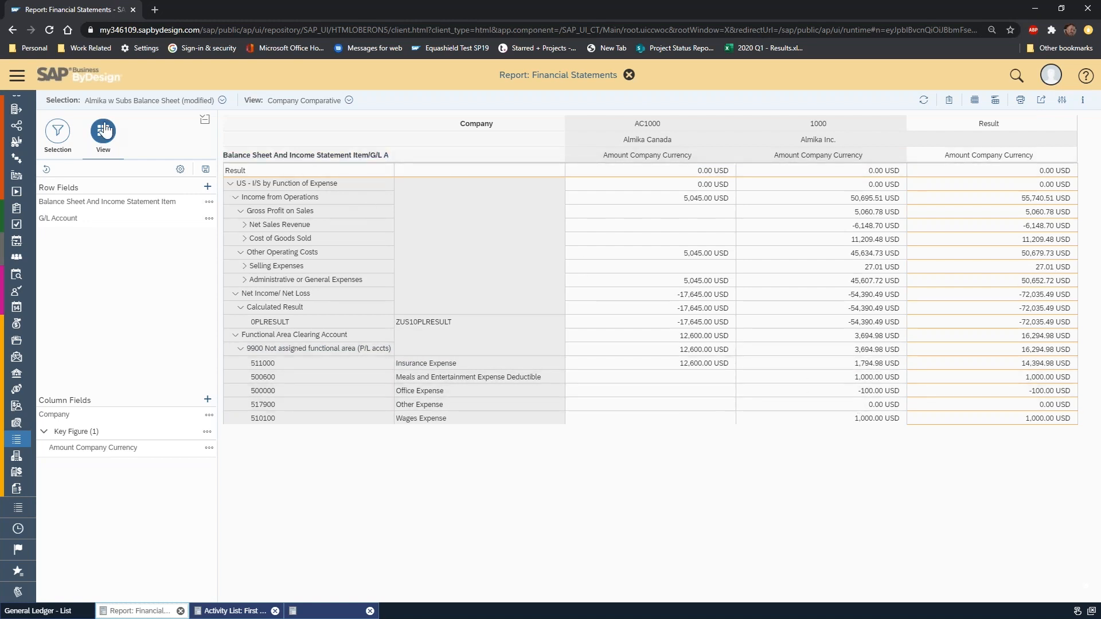
click(61, 136)
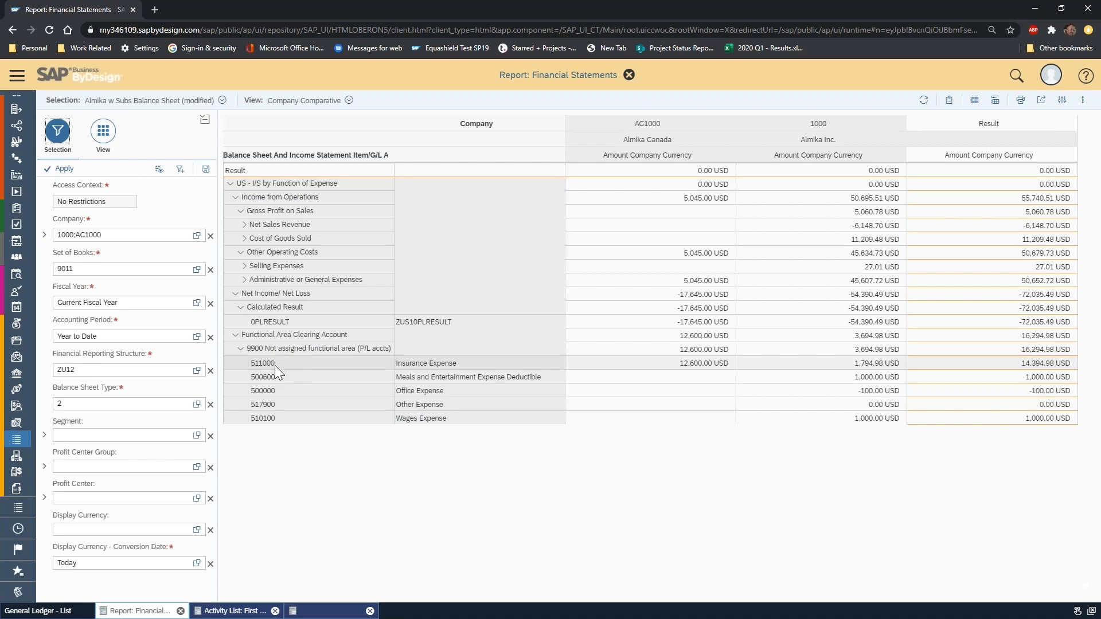
click(319, 612)
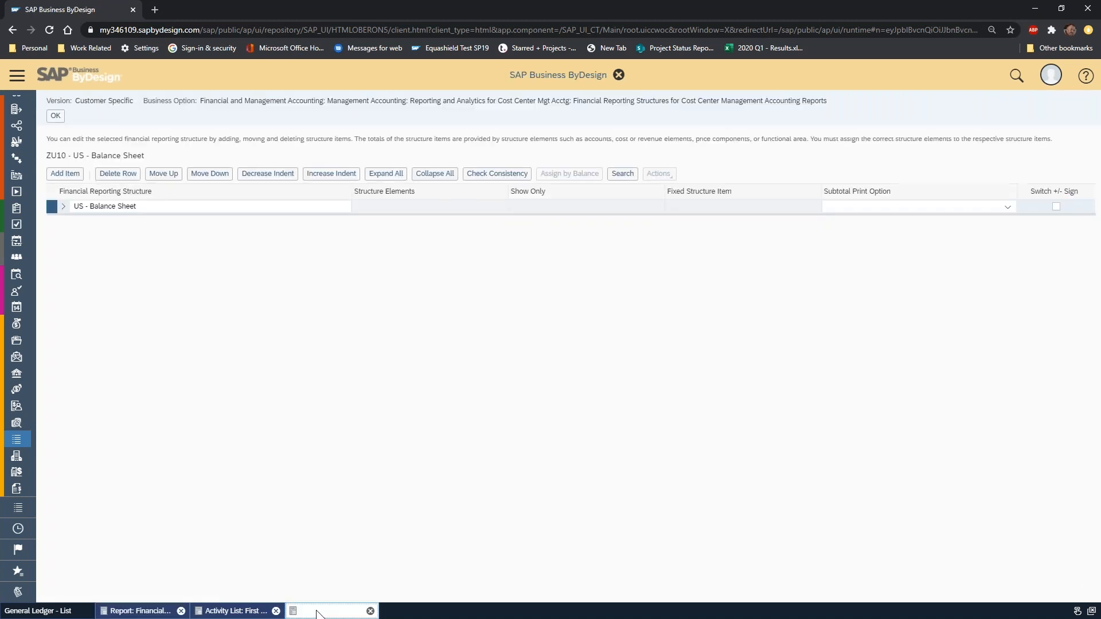
Expand US - Balance Sheet through Assets and Current Assets to show the items under Cash or Cash Equivalents.
click(63, 207)
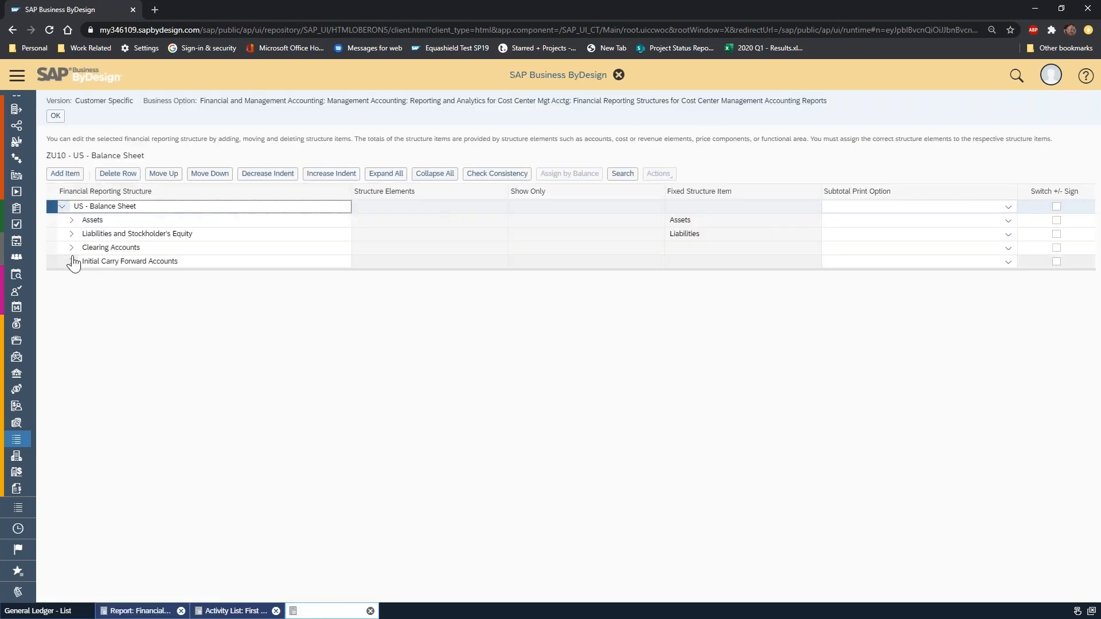
click(70, 220)
click(76, 233)
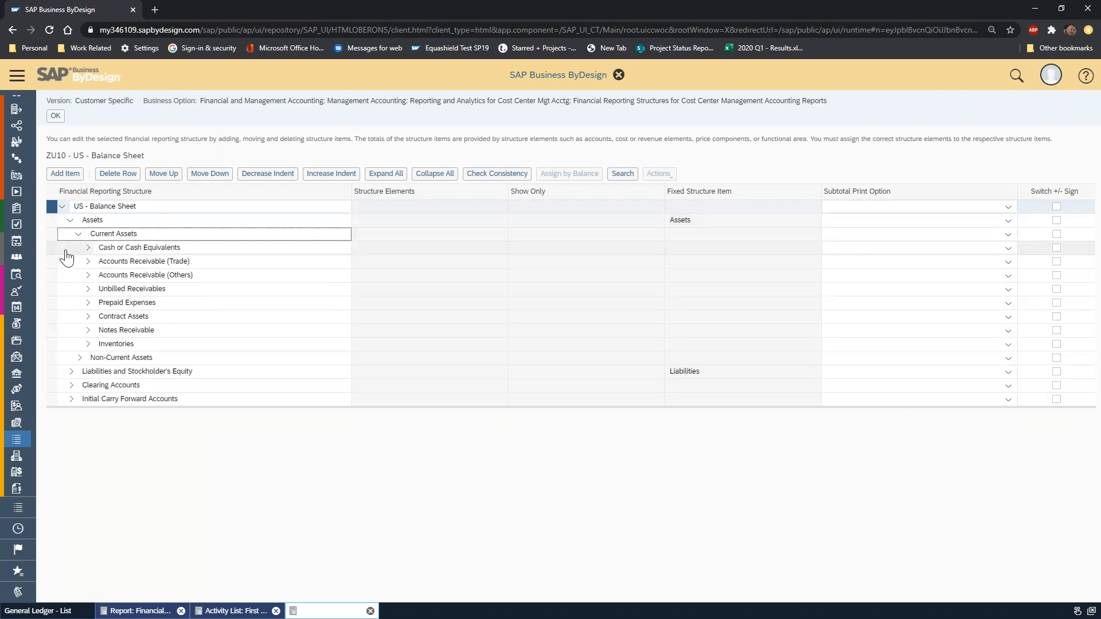
click(87, 249)
click(88, 248)
click(52, 248)
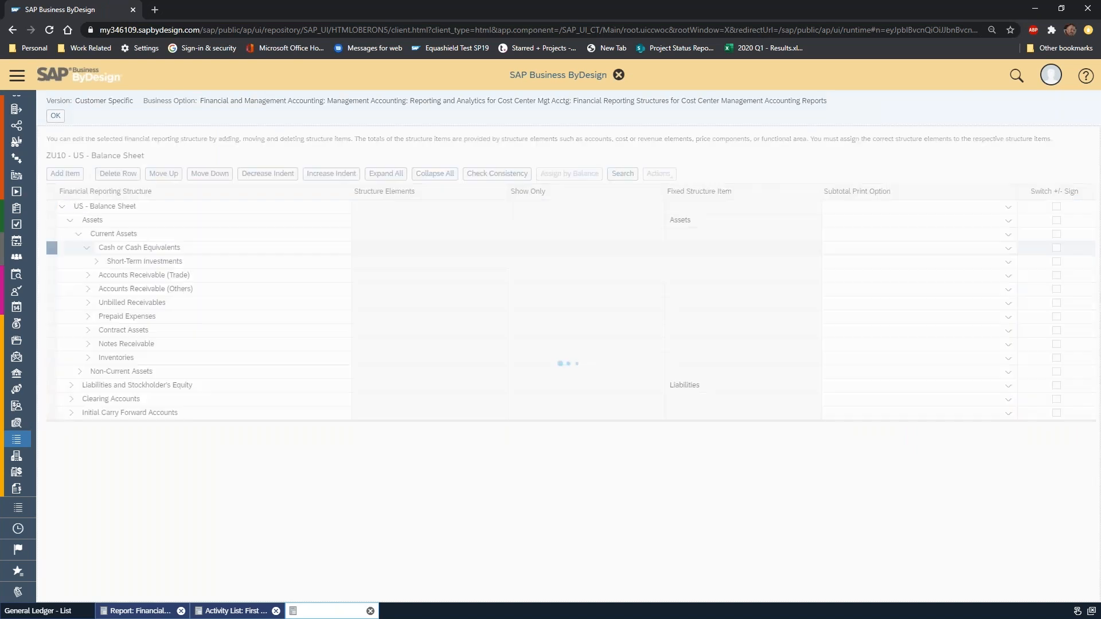
Review the accounts available for assignment to Accounts Receivable (Trade) and leave the selection without changing any.
click(52, 275)
click(650, 180)
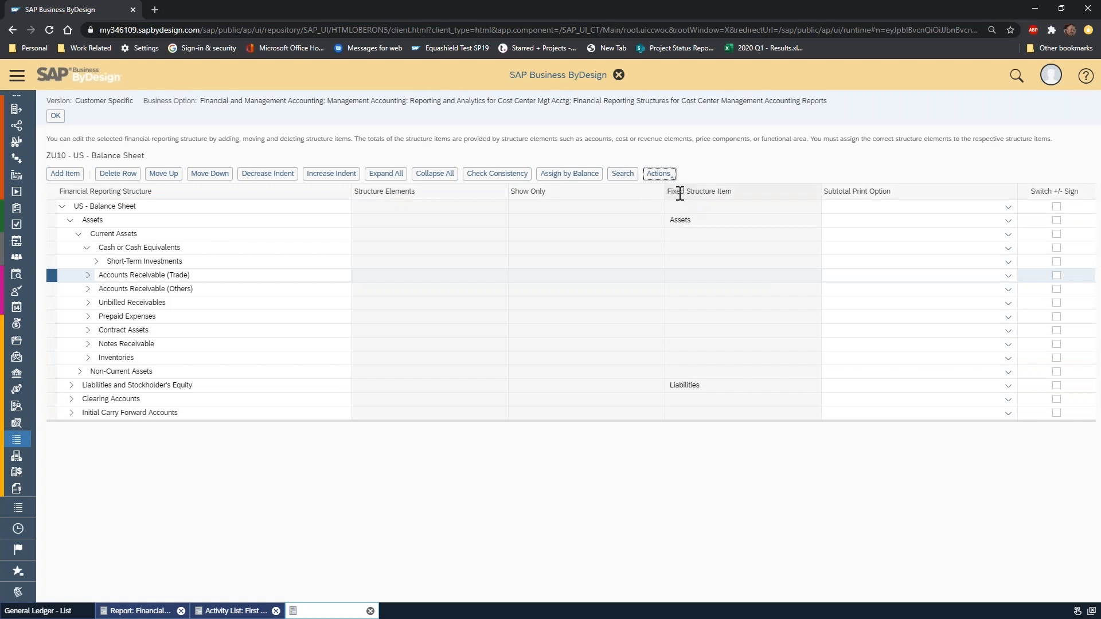
scroll(336, 321, down, 3)
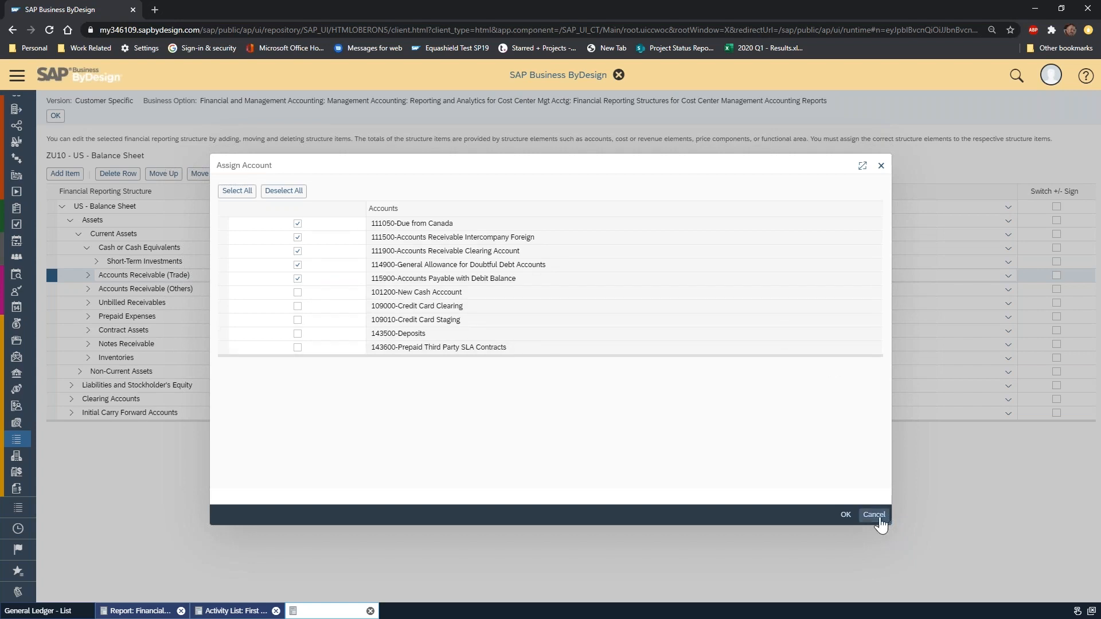
click(874, 515)
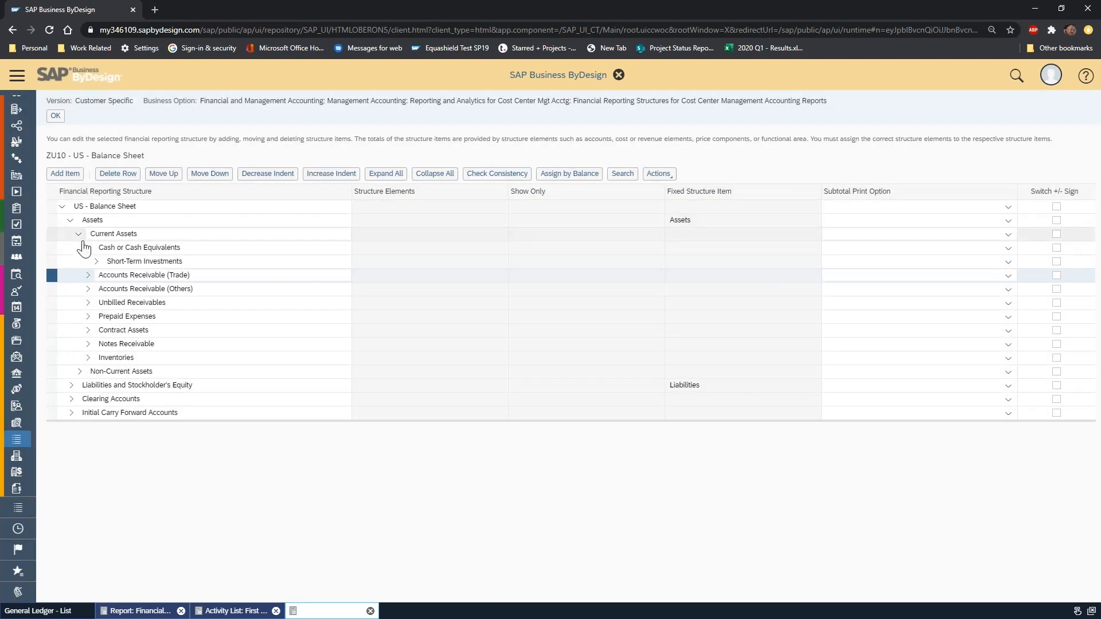
Leave the balance sheet structure and close the Financial Reporting Structures activity without saving the changes.
click(53, 117)
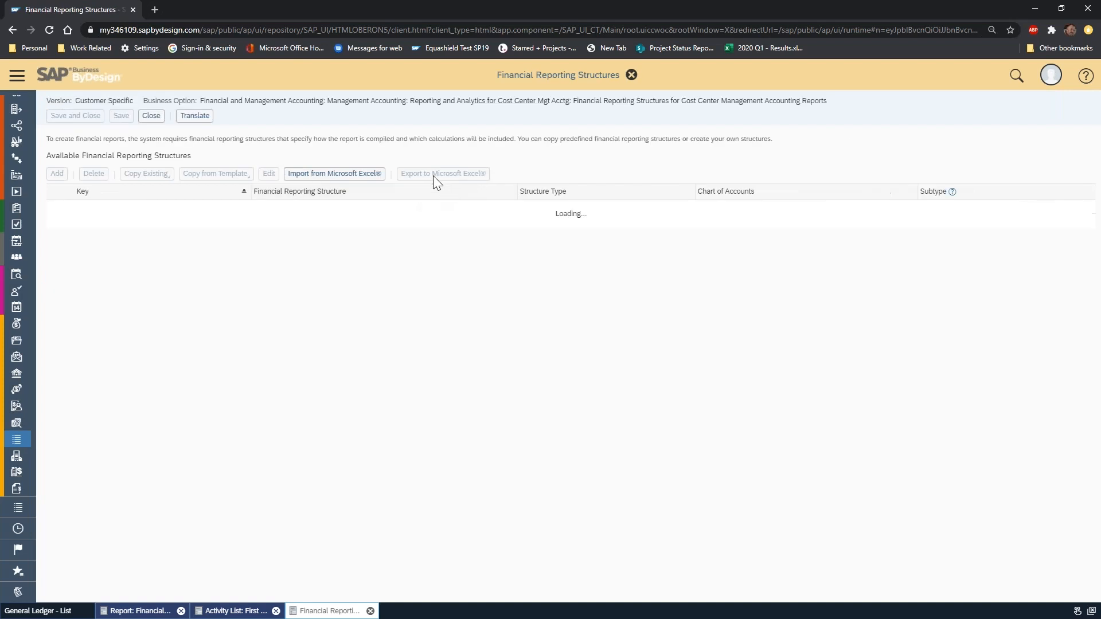
click(148, 117)
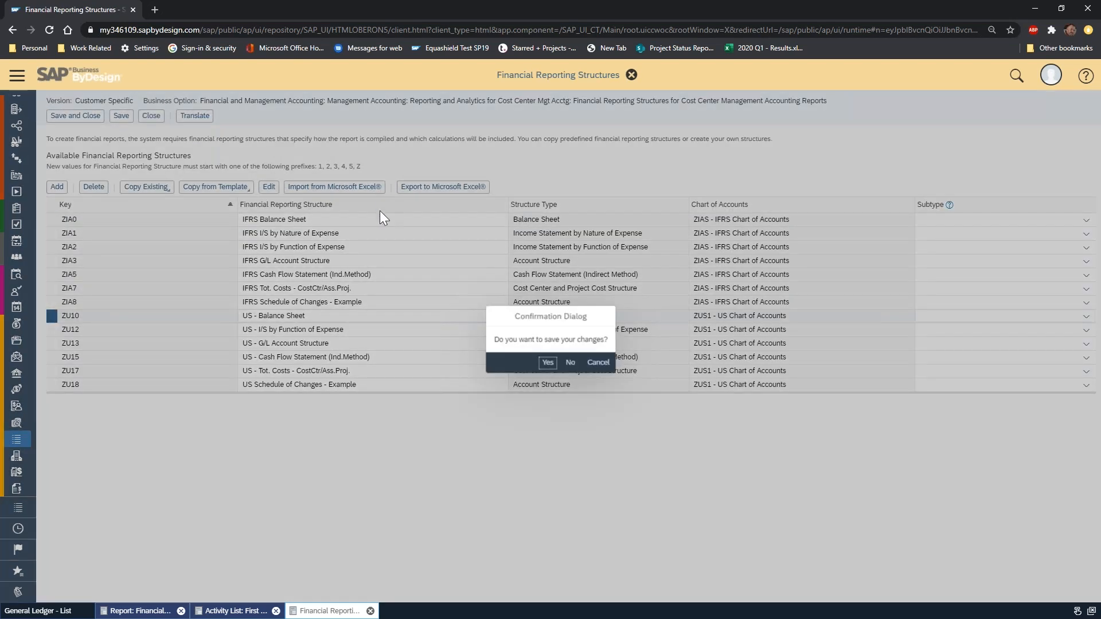
click(570, 362)
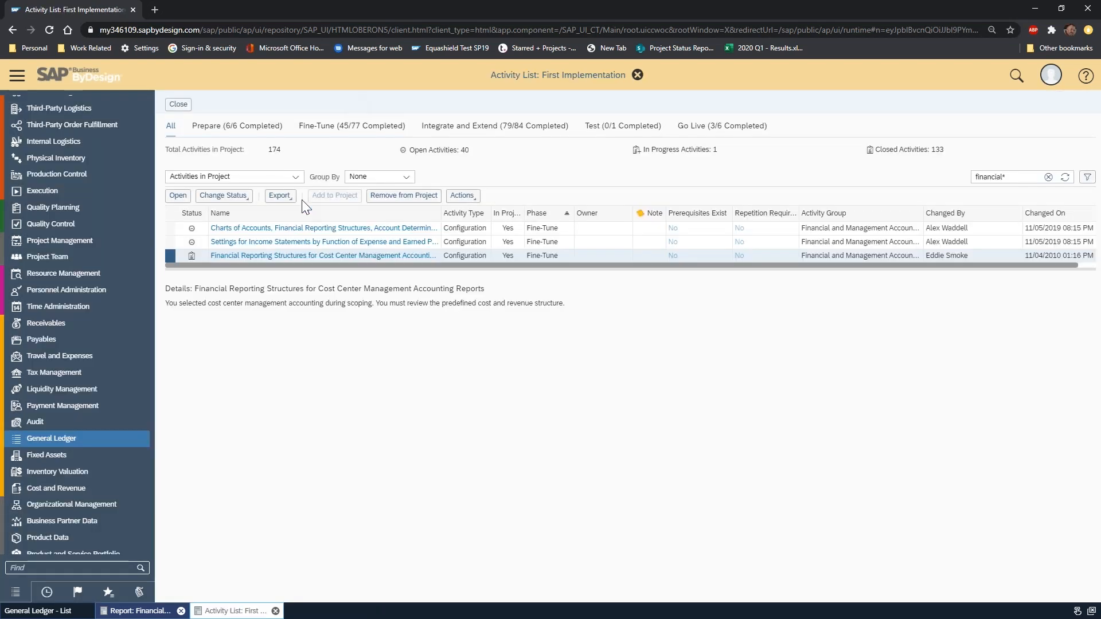
Open the Charts of Accounts, Financial Reporting Structures, Account Determination activity and display the accounts of US Chart of Accounts ZUS1.
click(182, 227)
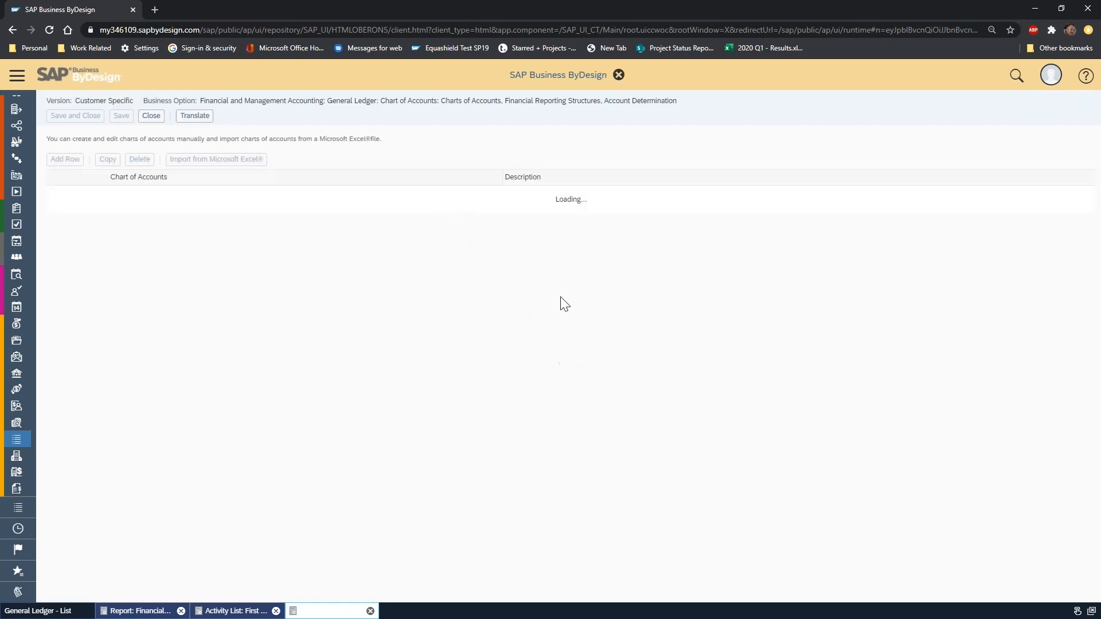
scroll(282, 390, down, 7)
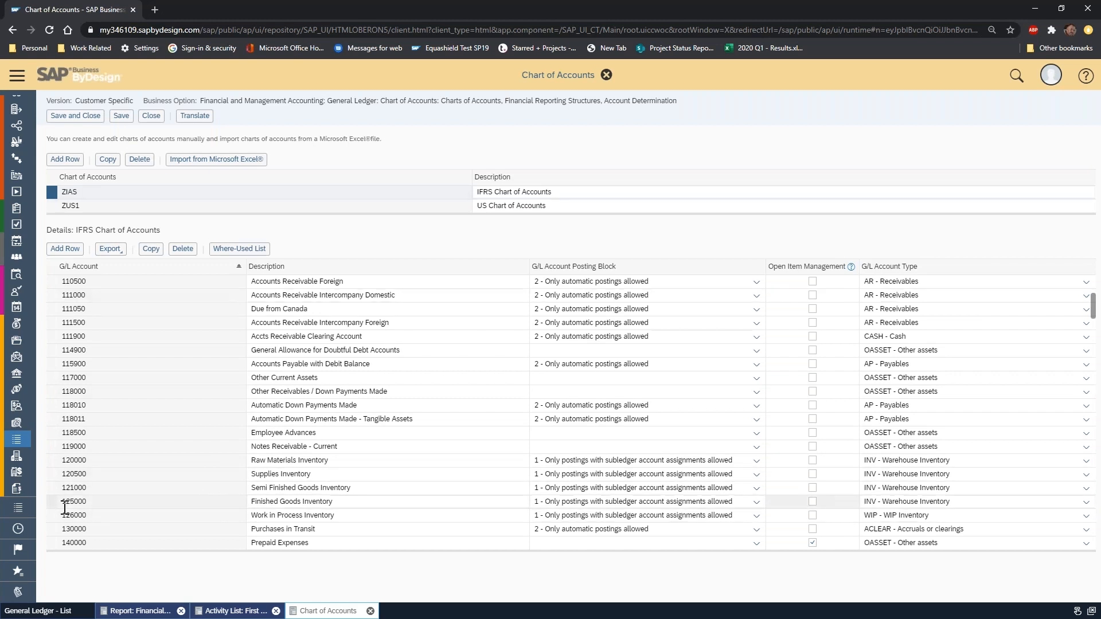
click(62, 205)
Add G/L account 127000 to the US Chart of Accounts, described as New Inventory Account, with account type OASSET - Other assets.
click(66, 249)
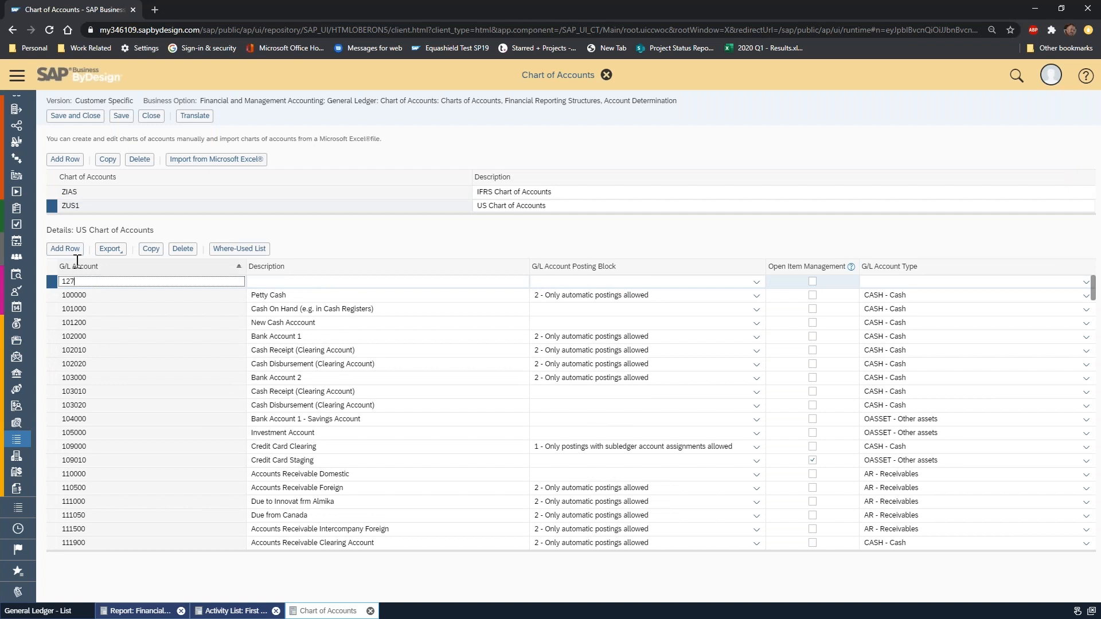
key(Tab)
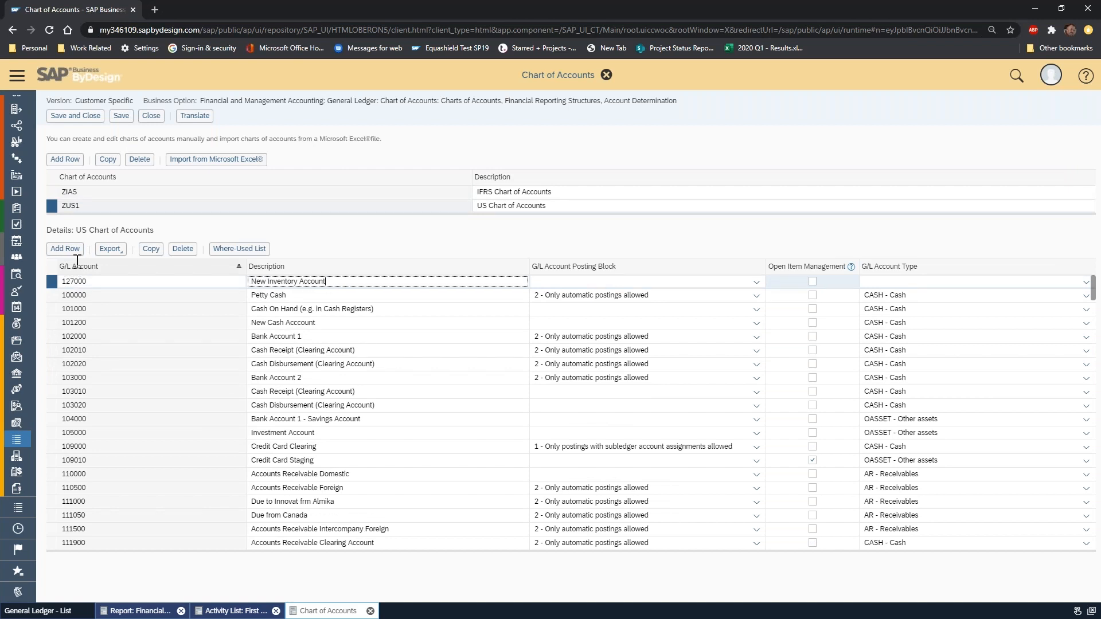
click(938, 280)
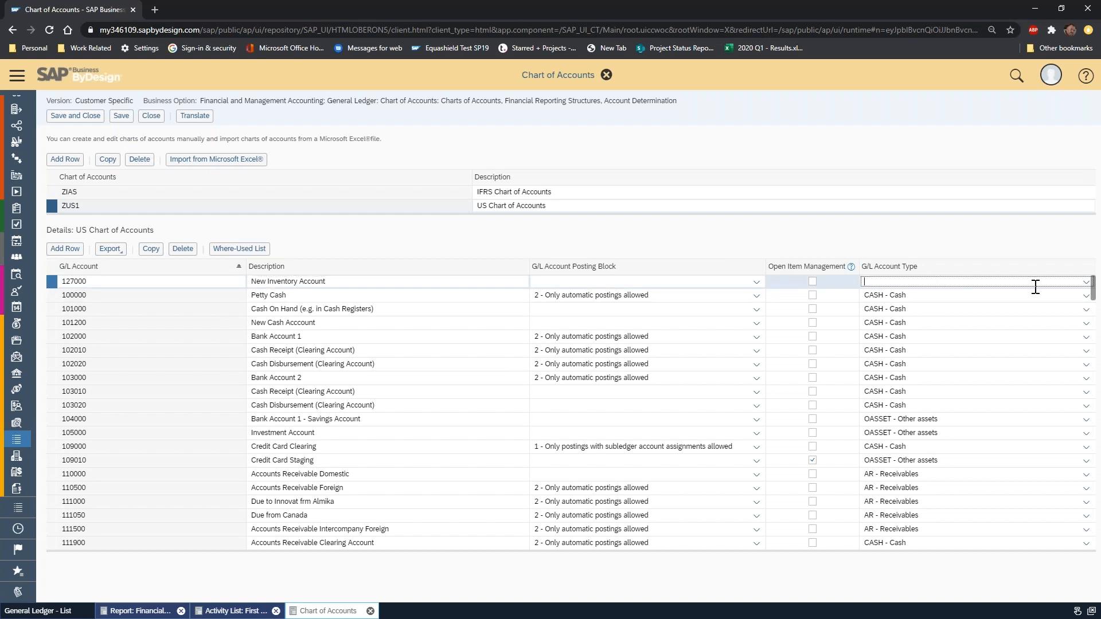
text(o)
key(Down)
key(Return)
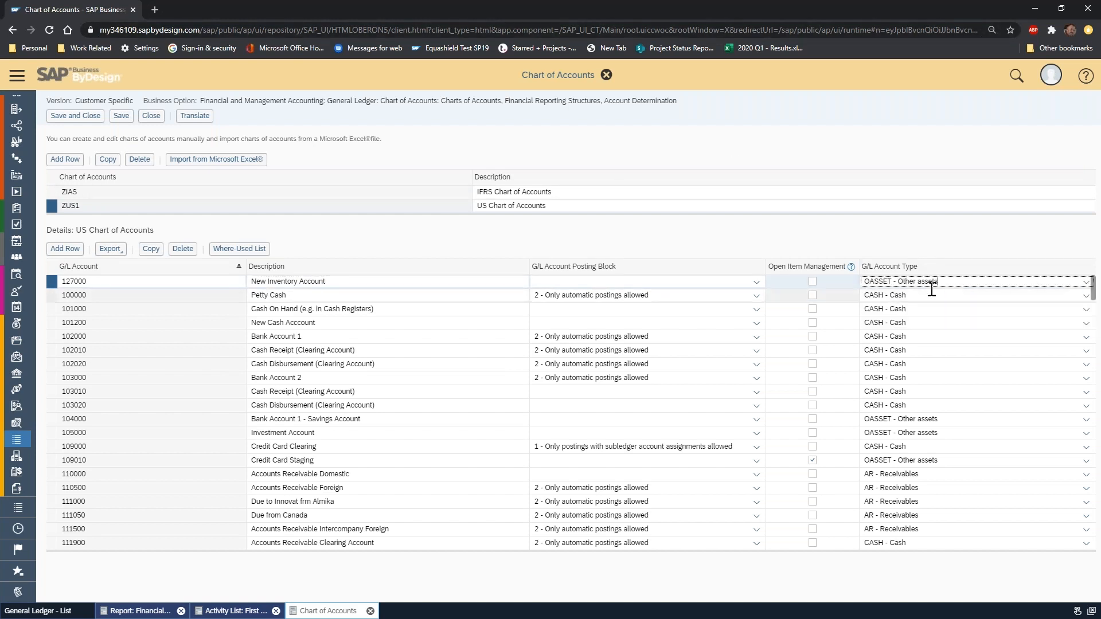
Save the US Chart of Accounts, check its inventory accounts, and close the Charts of Accounts, Financial Reporting Structures, Account Determination activity.
click(120, 115)
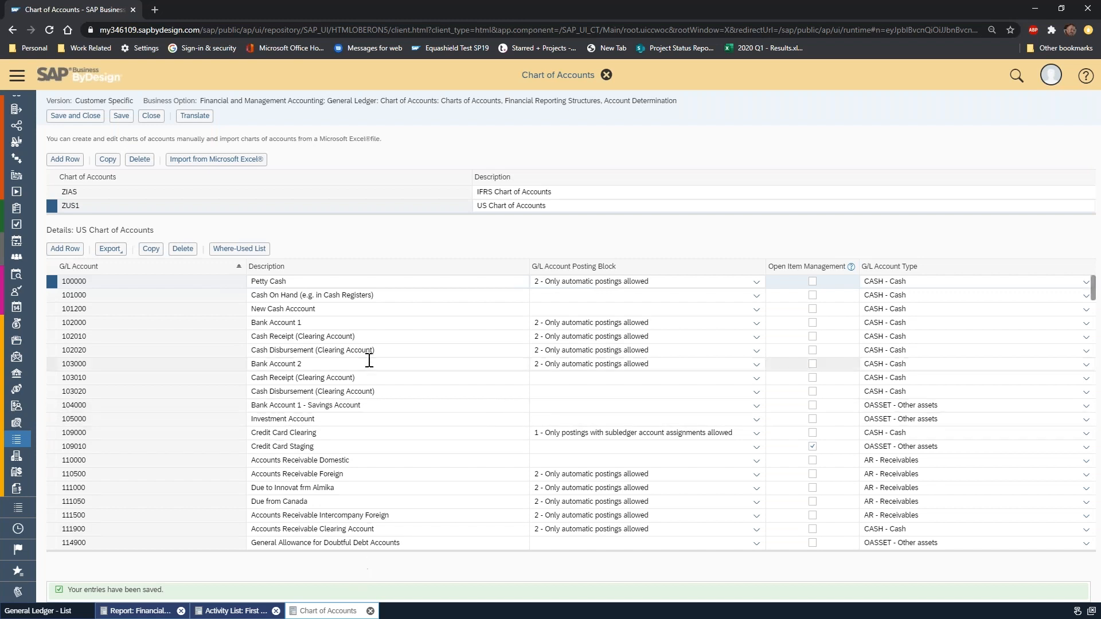
scroll(364, 363, down, 3)
scroll(362, 361, down, 2)
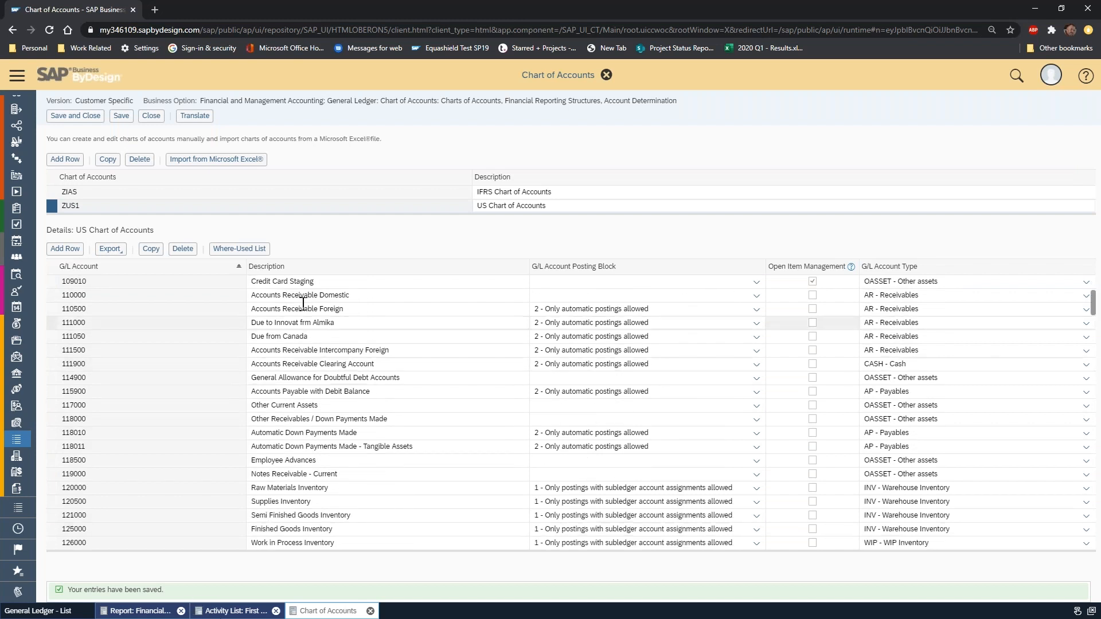
click(156, 122)
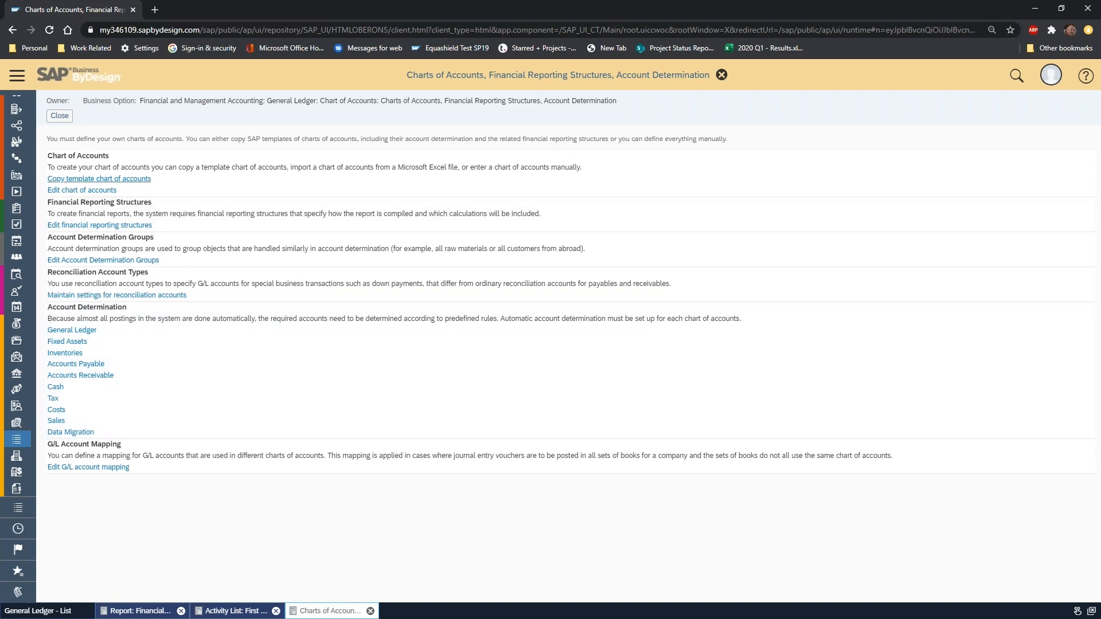
click(59, 115)
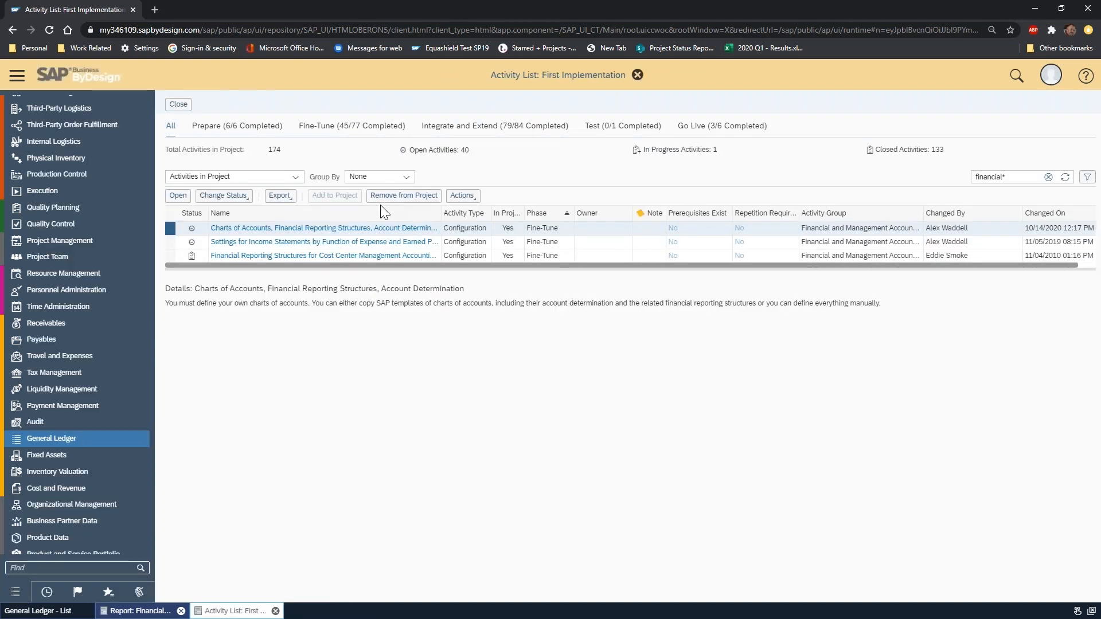
Reopen the Charts of Accounts, Financial Reporting Structures, Account Determination activity and open the ZU10 US - Balance Sheet structure for editing.
click(286, 230)
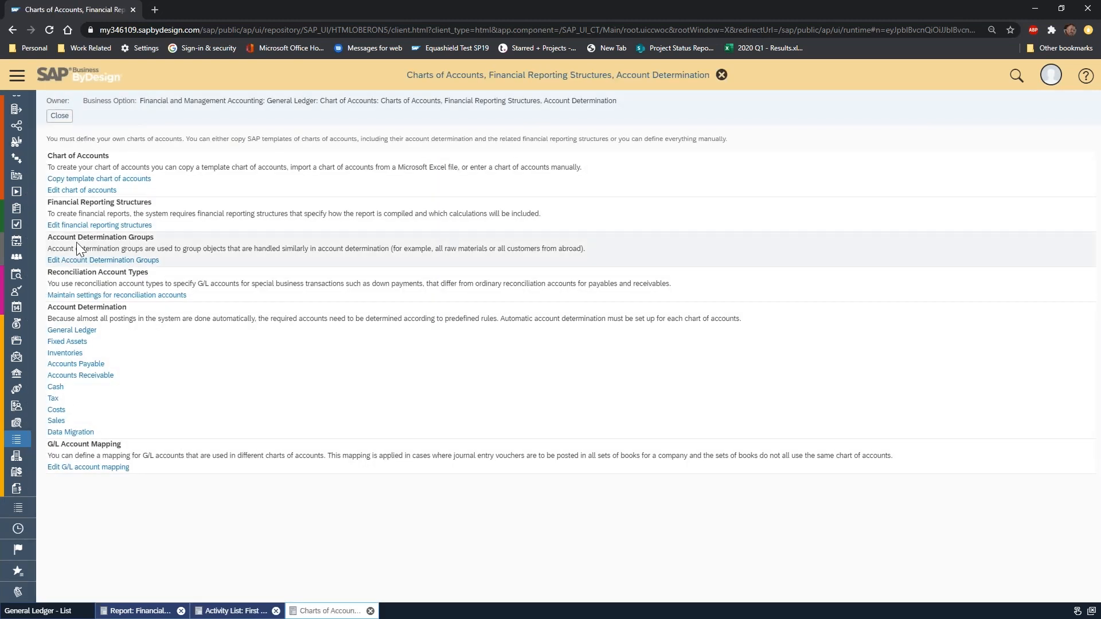
click(99, 229)
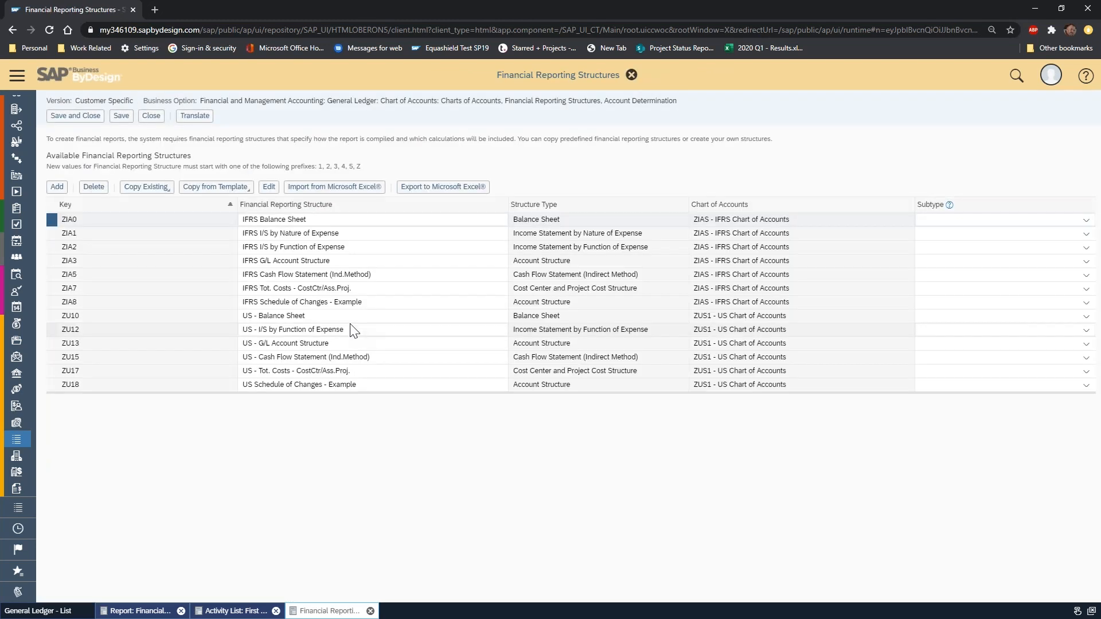
click(333, 317)
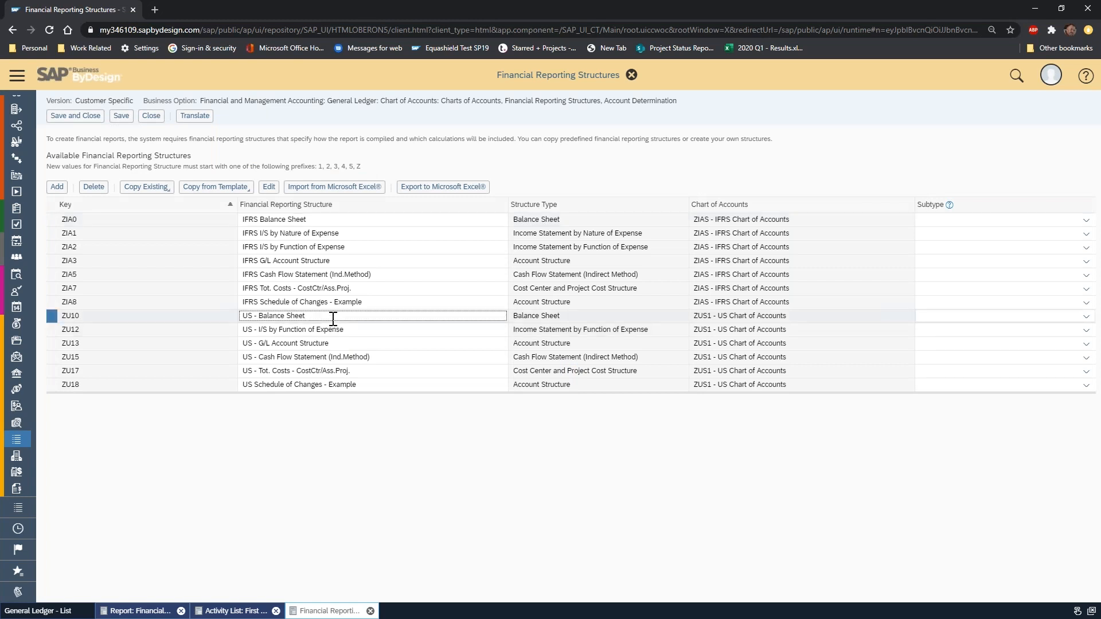
click(383, 329)
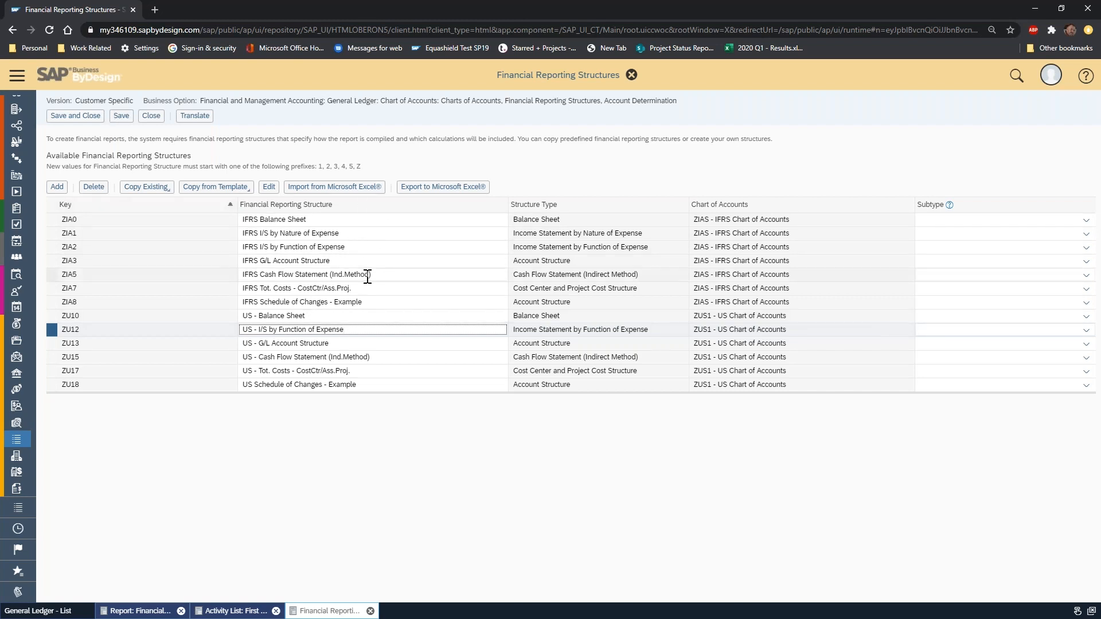
click(310, 317)
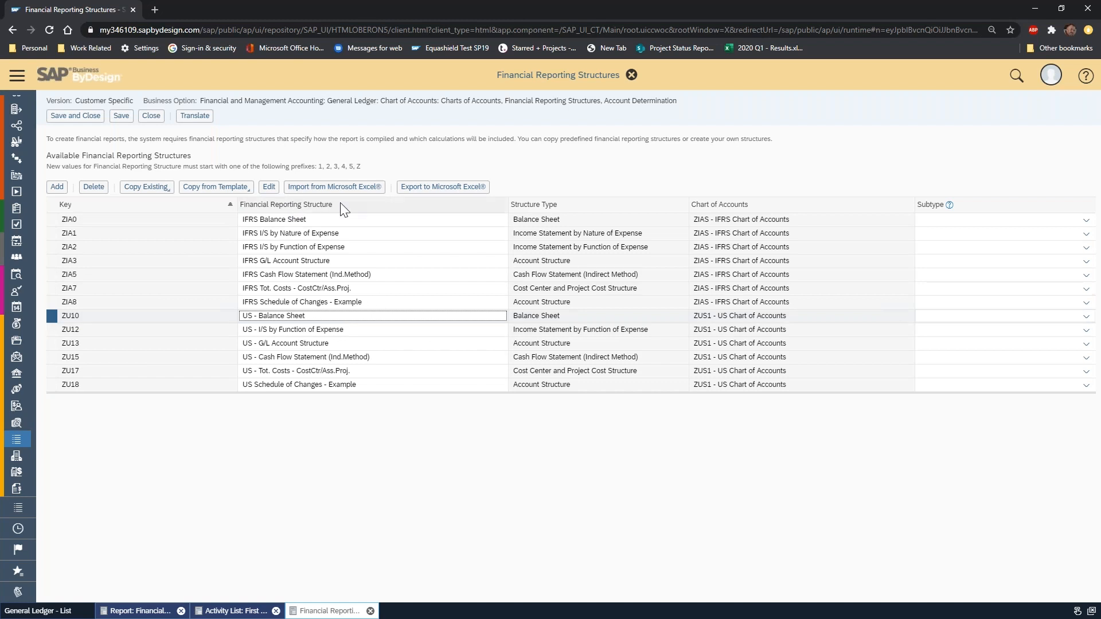
click(269, 186)
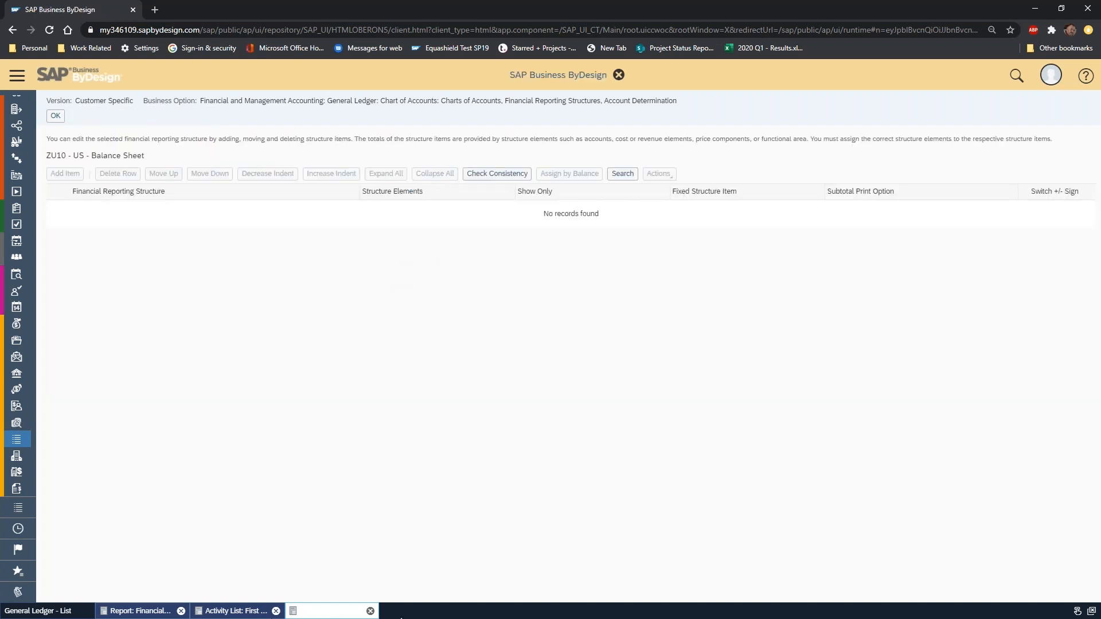
Assign account 127000-New Inventory Account to Inventories under Current Assets in the US - Balance Sheet structure.
click(61, 210)
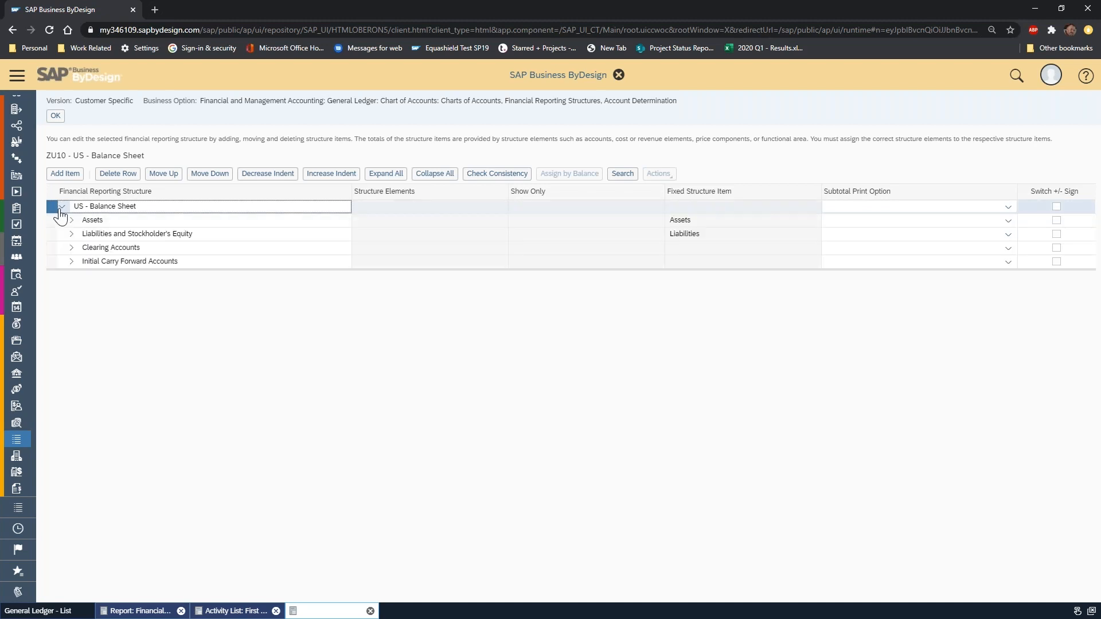
click(71, 220)
click(78, 232)
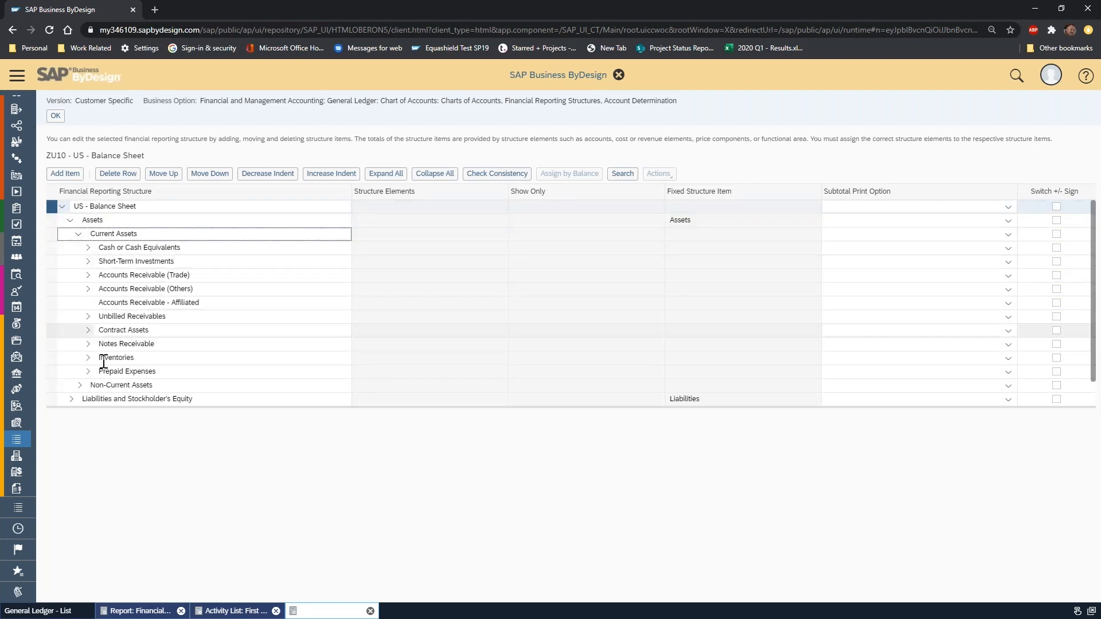
click(52, 357)
click(664, 176)
click(670, 187)
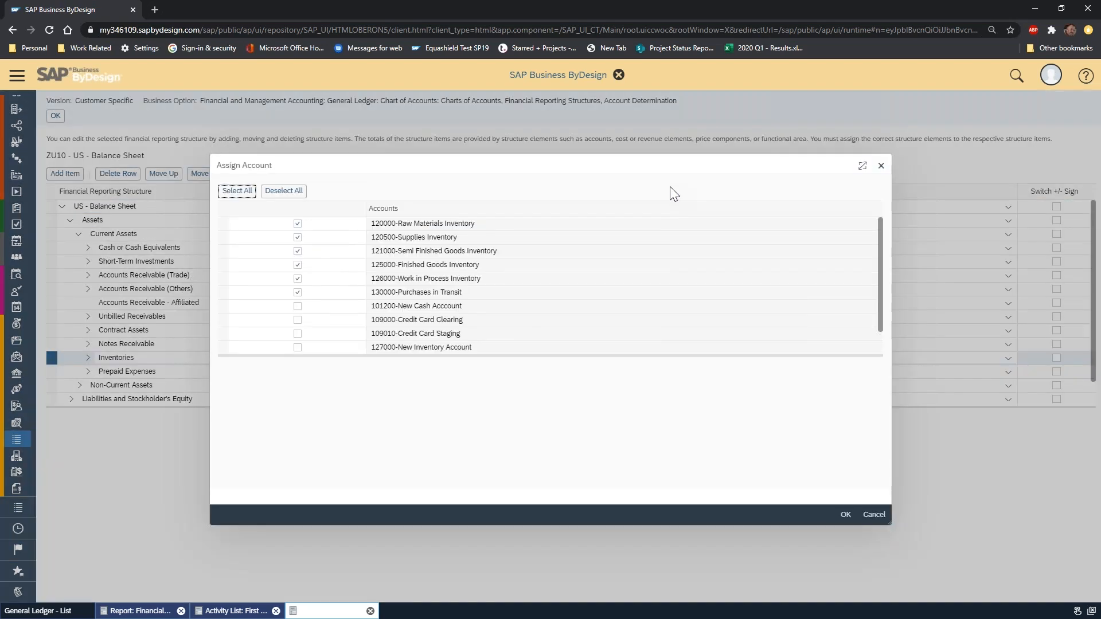
scroll(486, 310, down, 1)
click(298, 320)
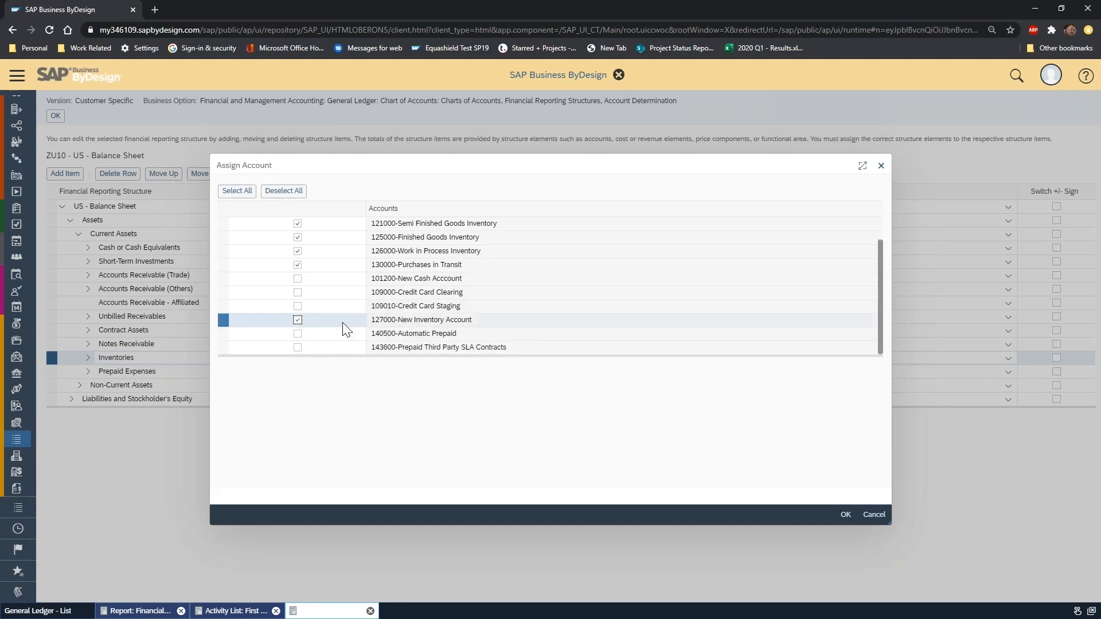
click(845, 515)
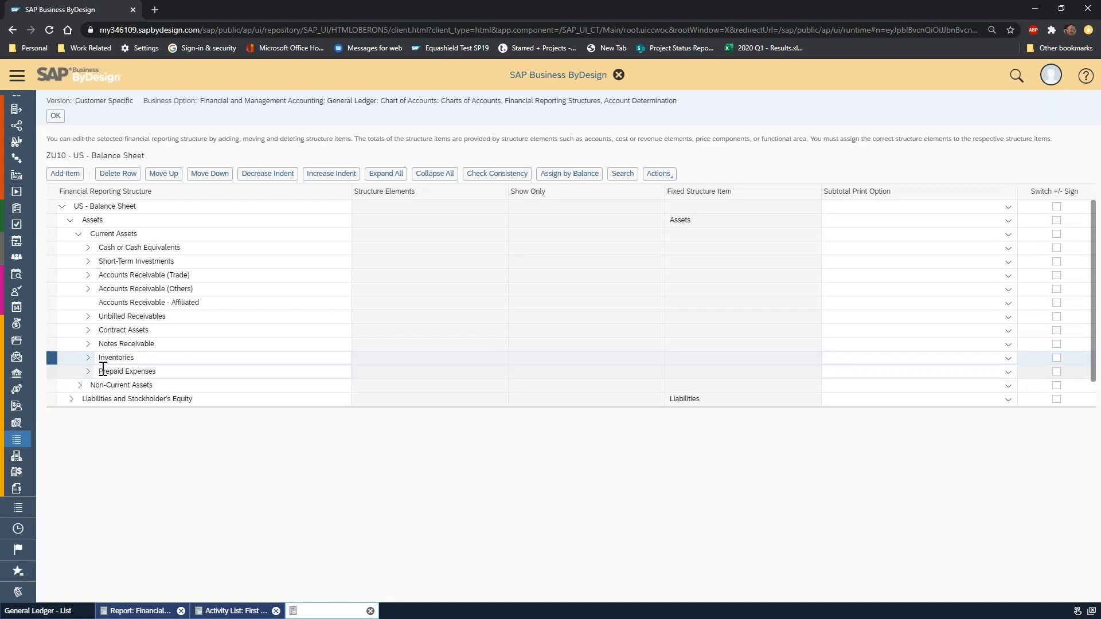
Review the accounts assigned under Inventories and accept the US - Balance Sheet edits to return to the reporting structures list.
click(88, 357)
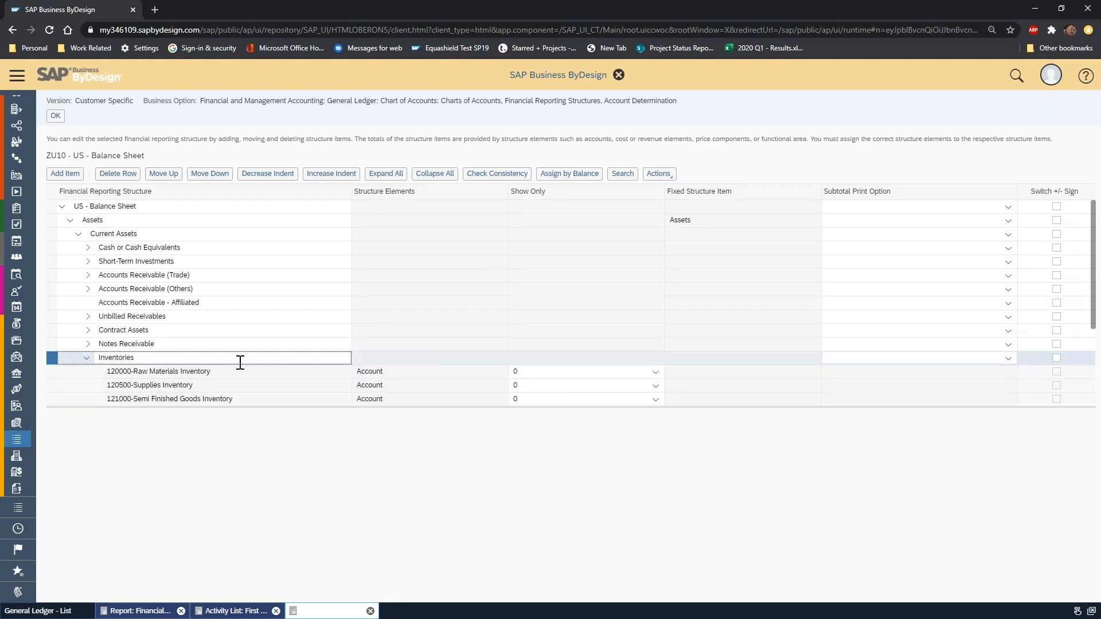
scroll(240, 360, down, 3)
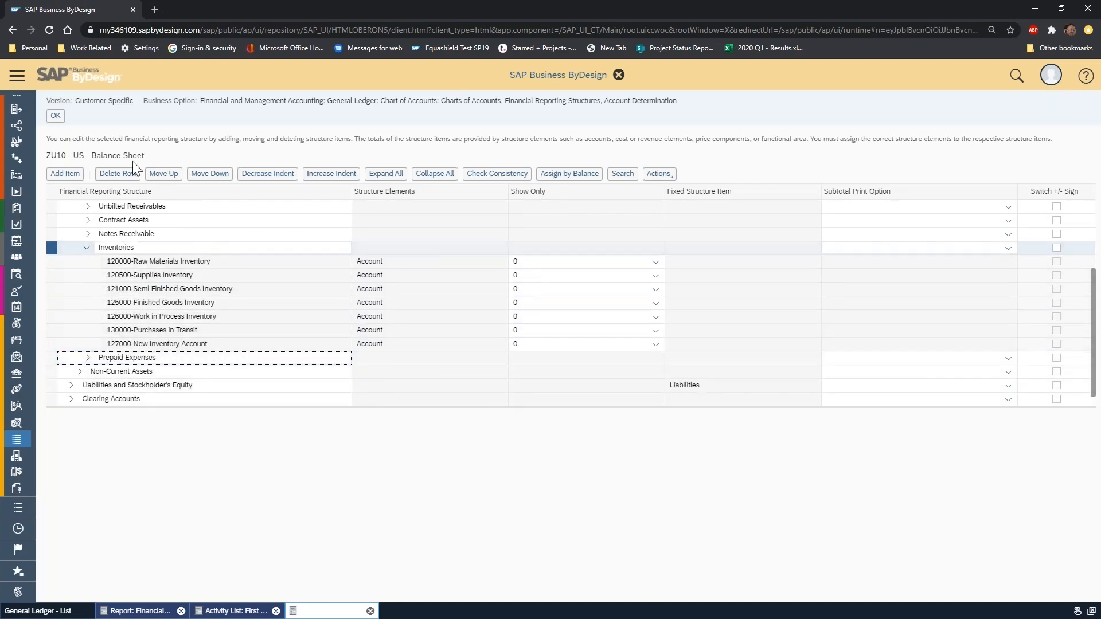
click(86, 247)
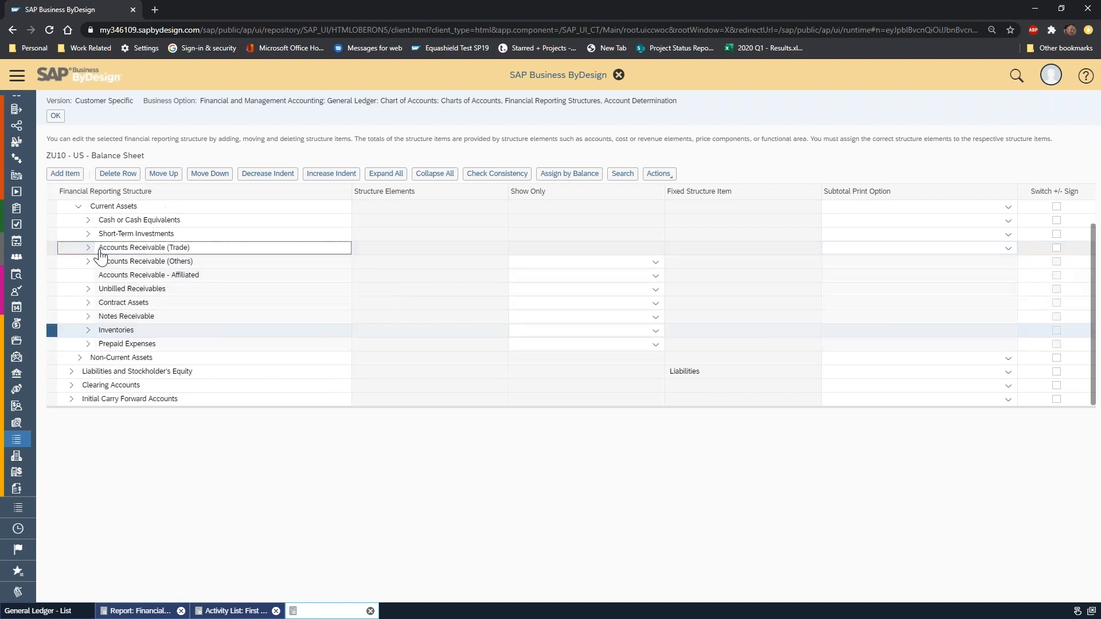
click(56, 117)
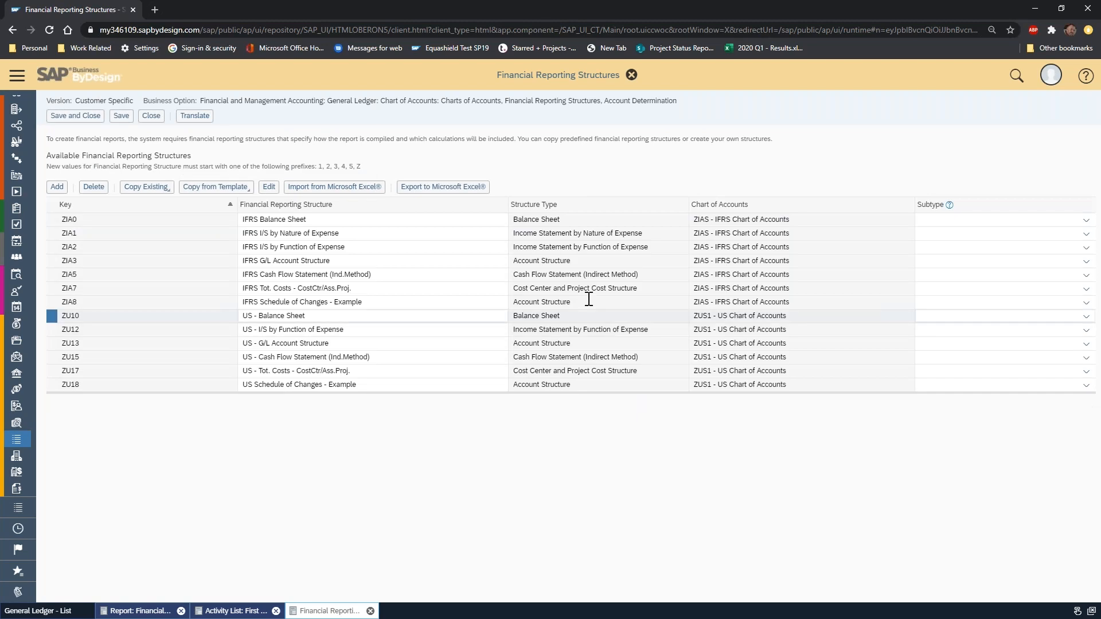
Copy the US - Balance Sheet structure with its assignments, giving the copy key ZU11 and the name US - Balance Sheet for Bank.
click(346, 315)
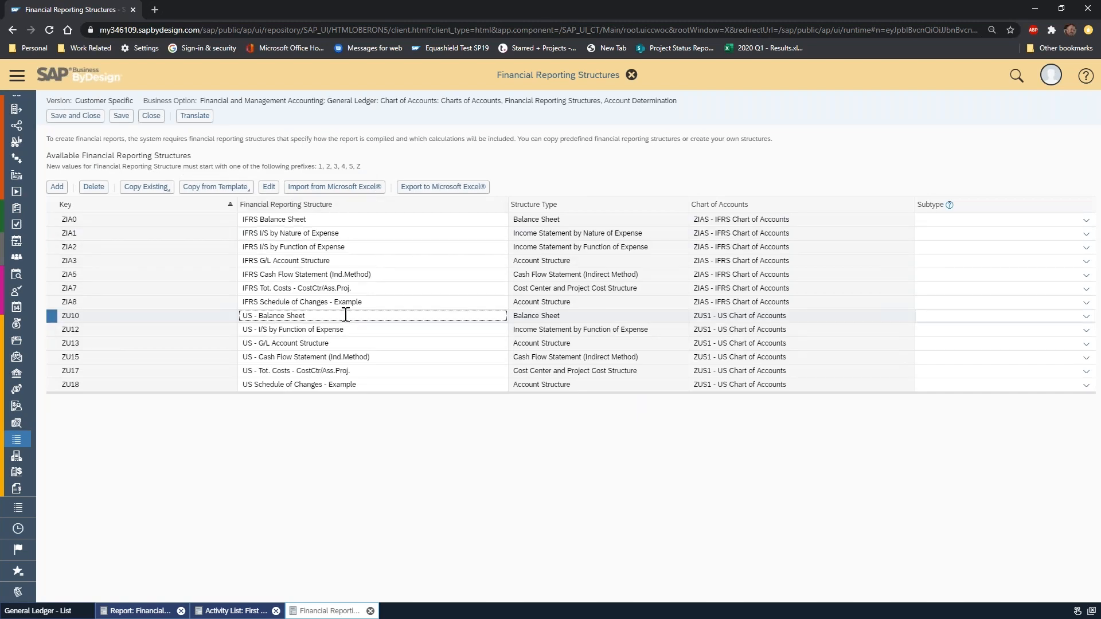
click(160, 188)
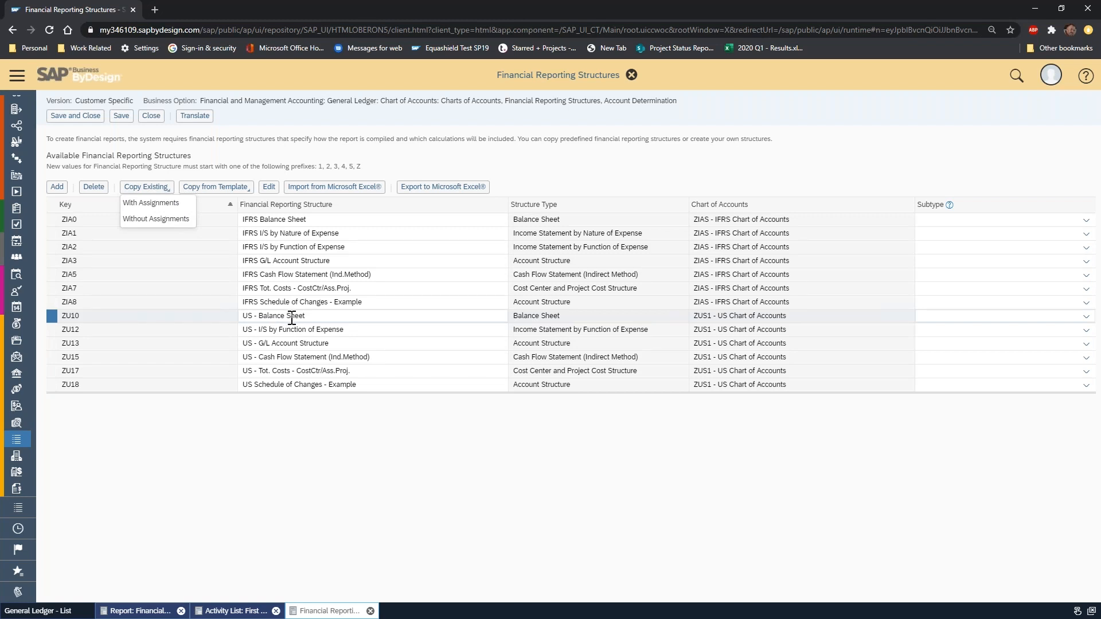
click(170, 221)
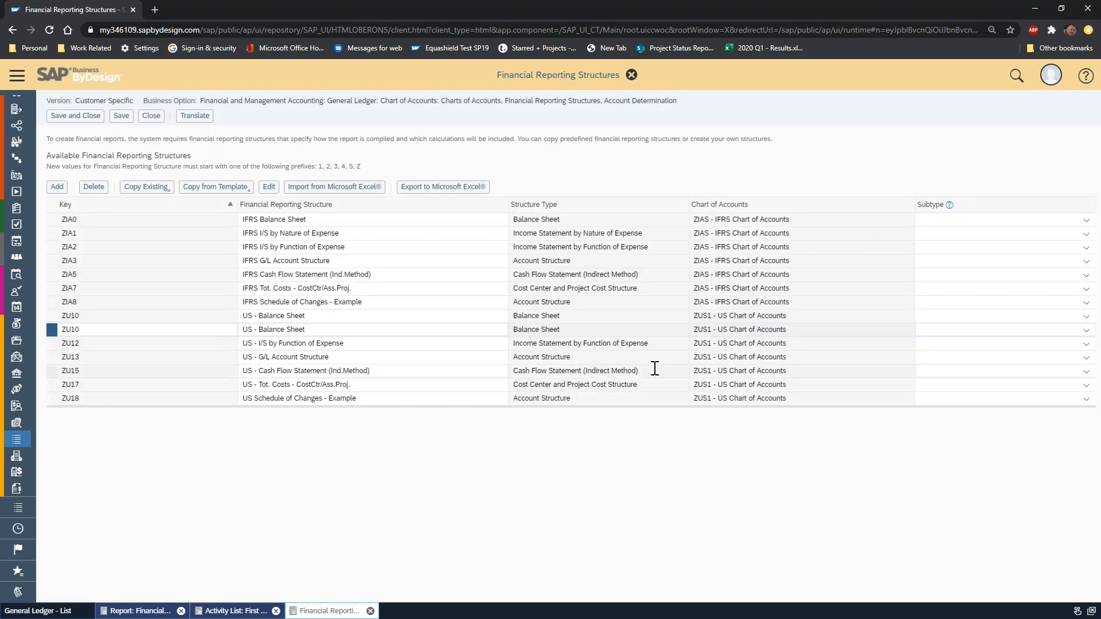
click(83, 327)
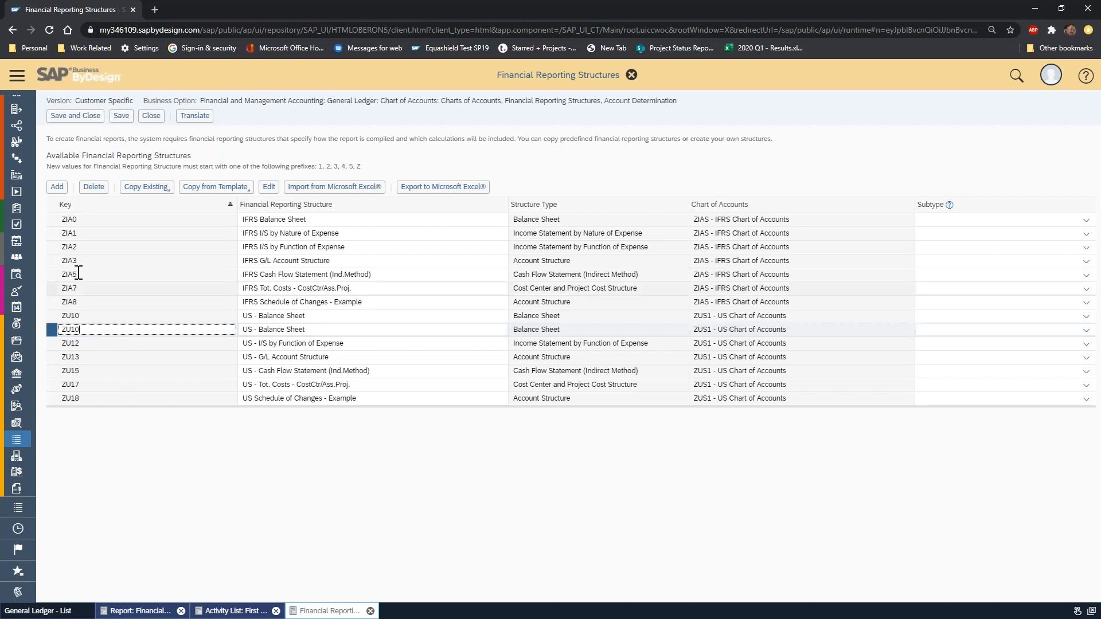
text(1)
key(Tab)
click(312, 331)
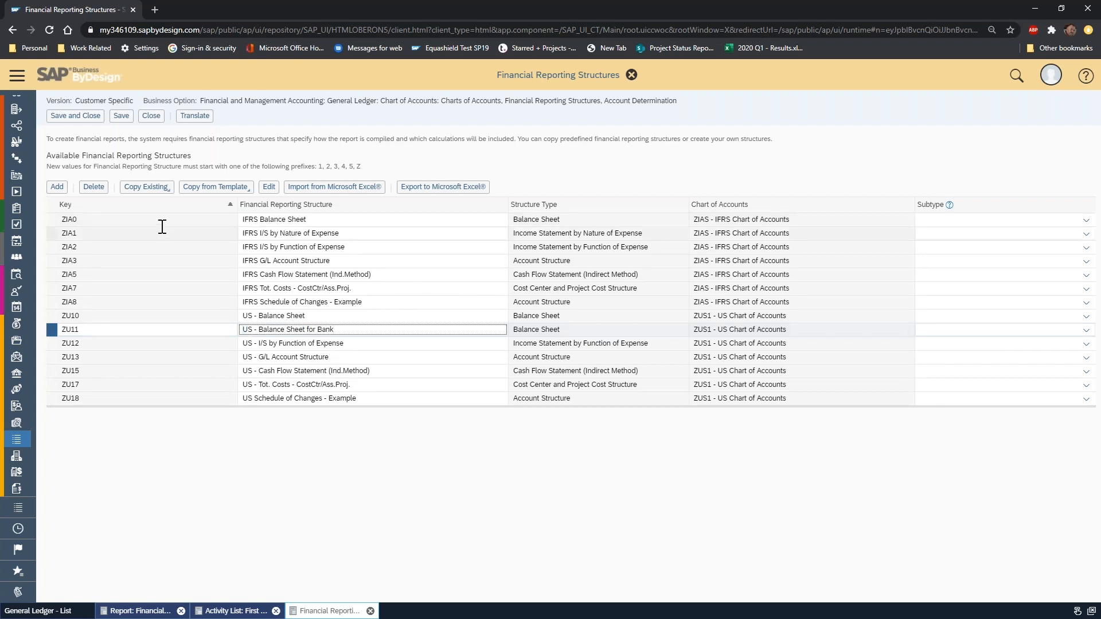
Open the US - Balance Sheet for Bank structure for editing and expand Current Assets to show the Cash or Cash Equivalents accounts.
click(269, 186)
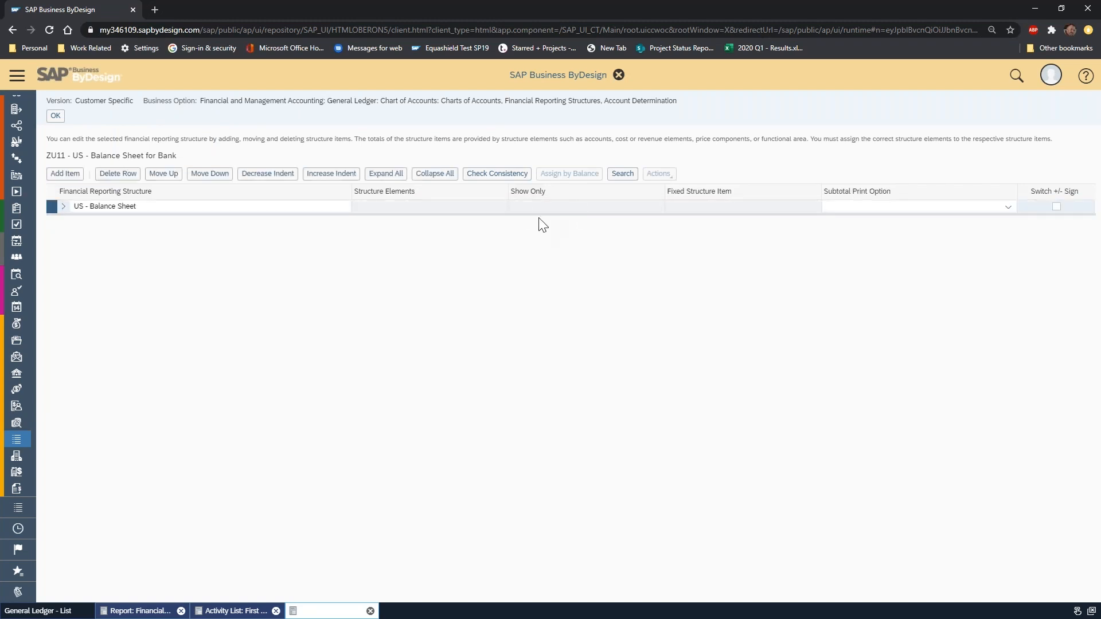
click(62, 207)
click(70, 220)
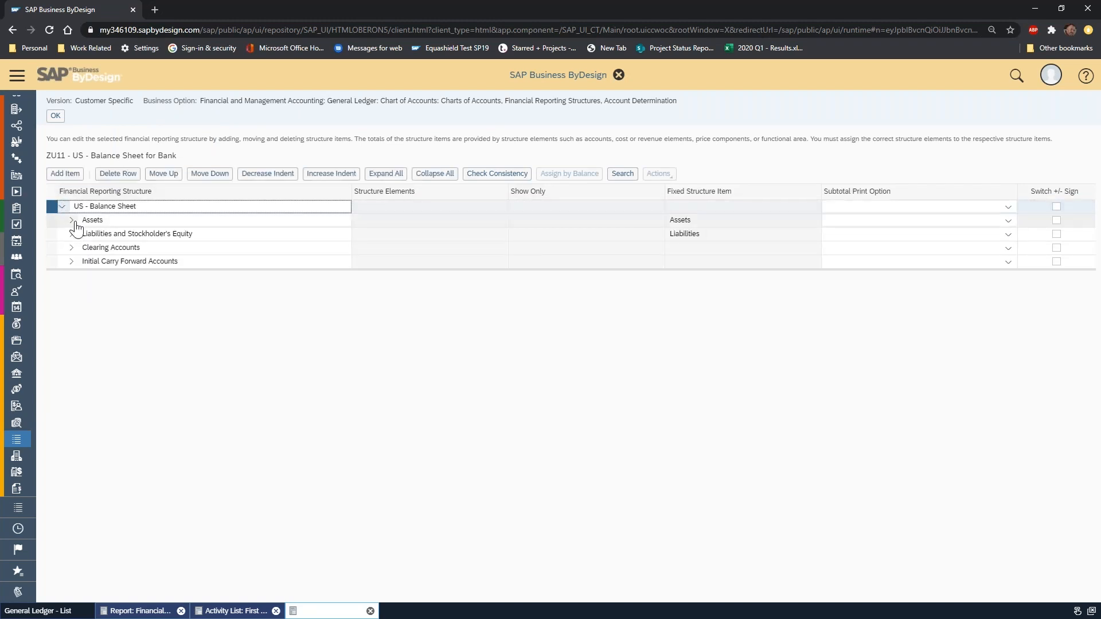
click(79, 234)
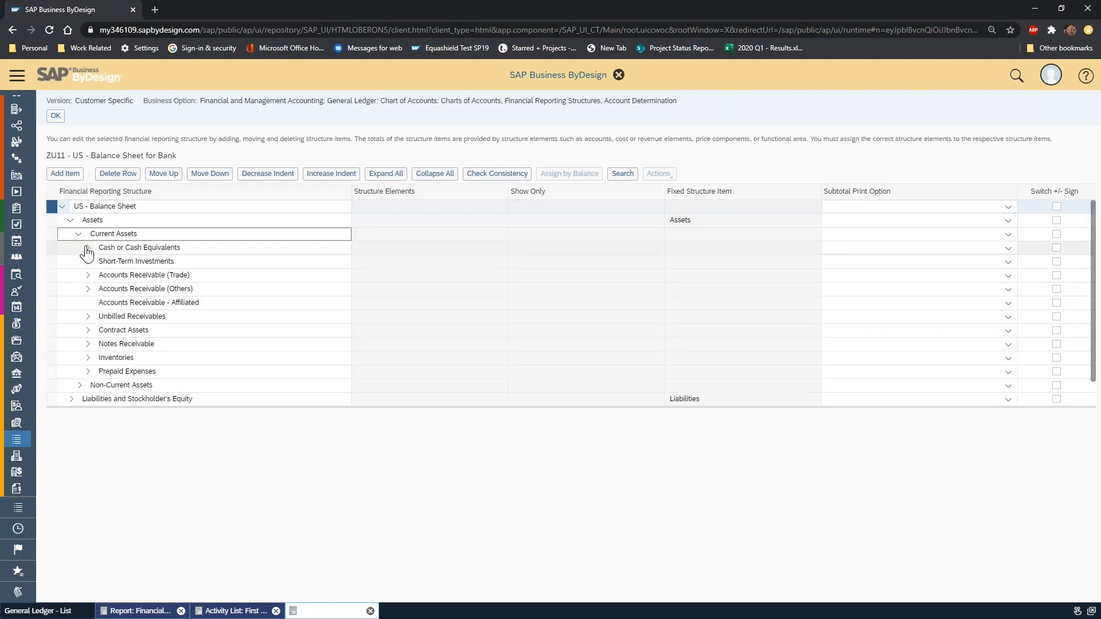
click(88, 248)
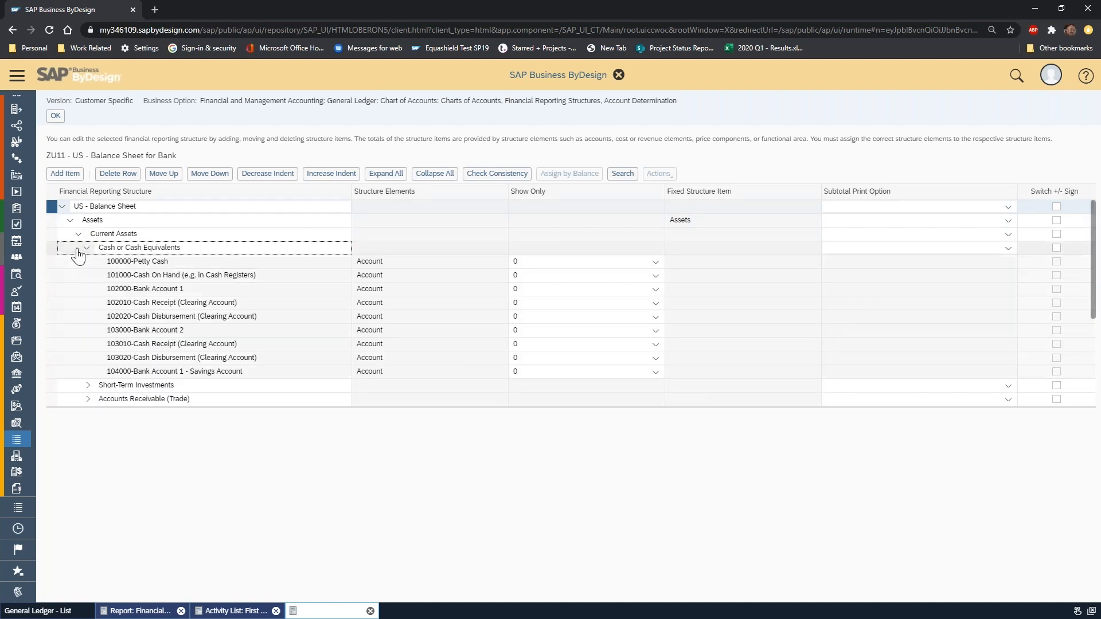
Remove accounts 100000-Petty Cash and 101000-Cash On Hand from Cash or Cash Equivalents in the bank balance sheet.
click(53, 250)
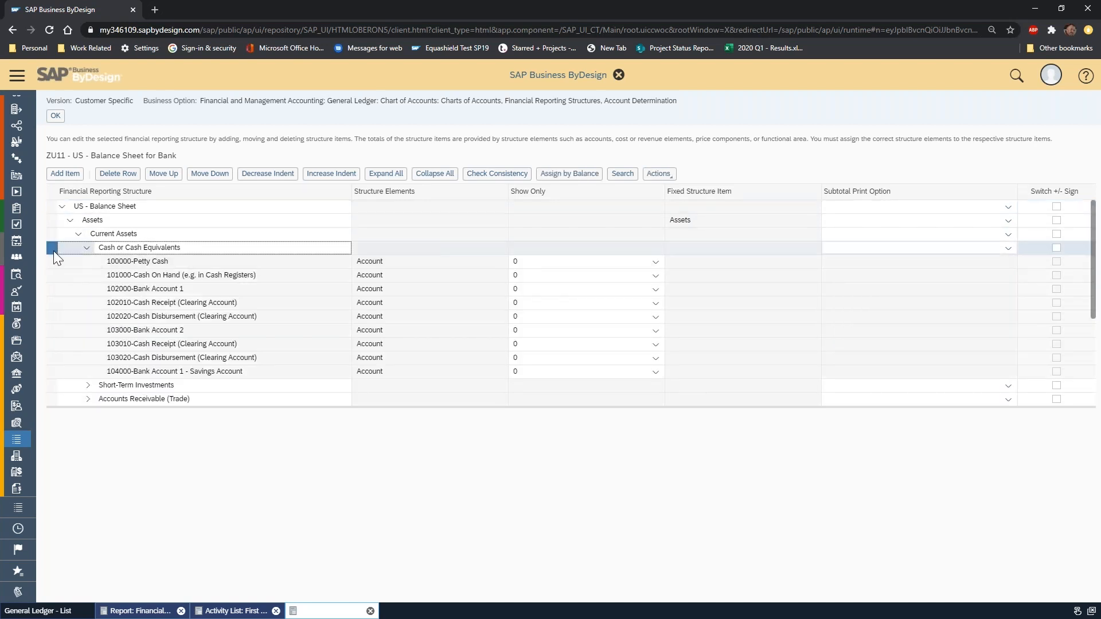
click(662, 176)
click(657, 192)
click(299, 224)
click(300, 238)
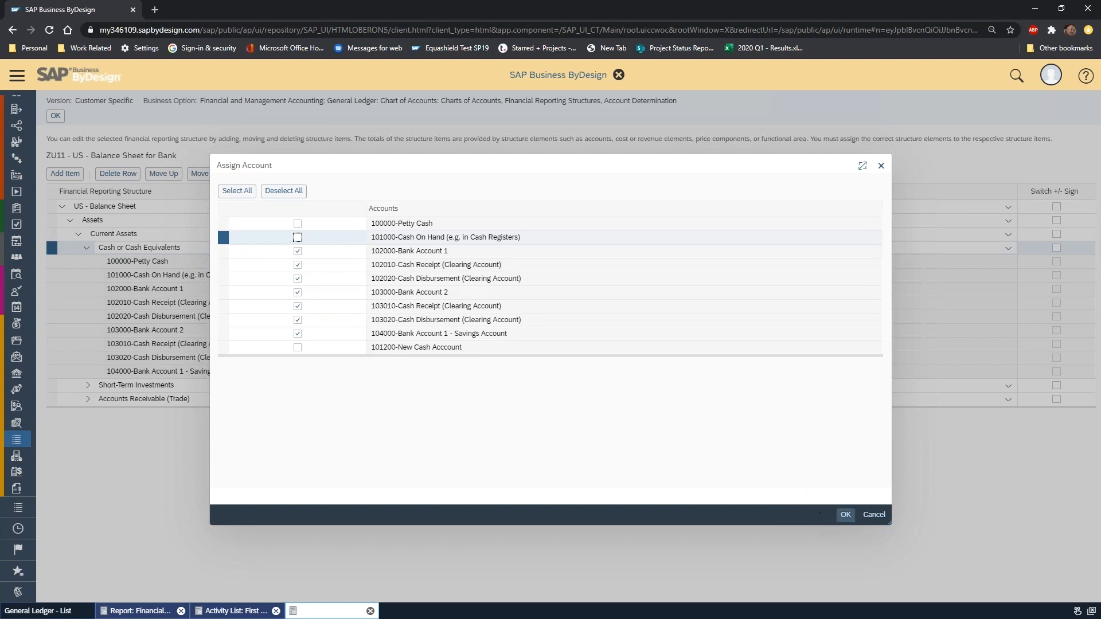
click(847, 516)
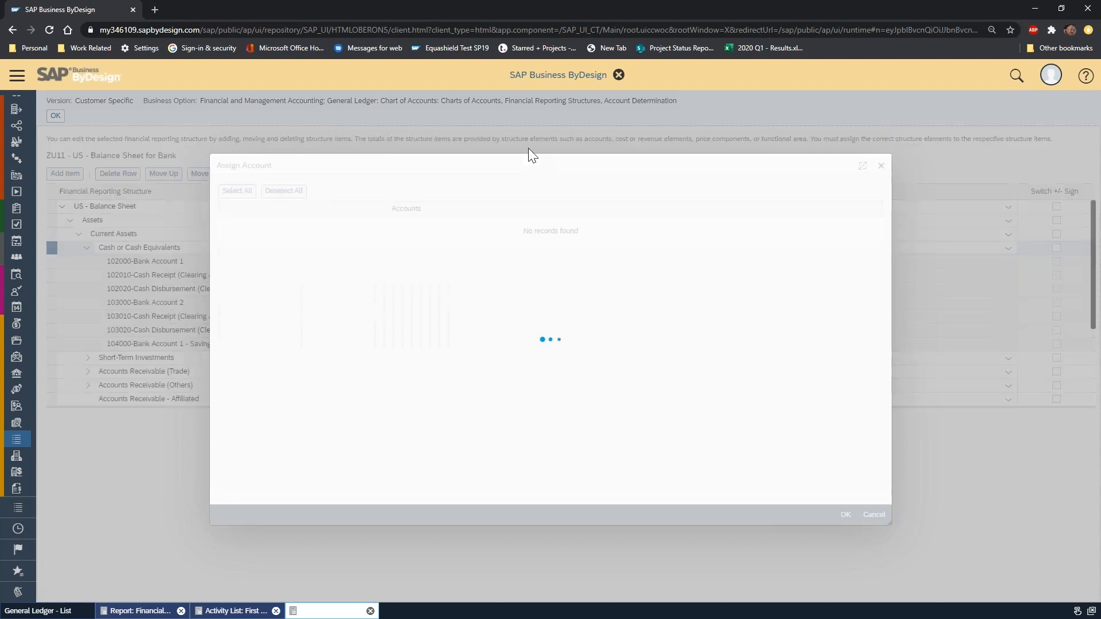
click(87, 248)
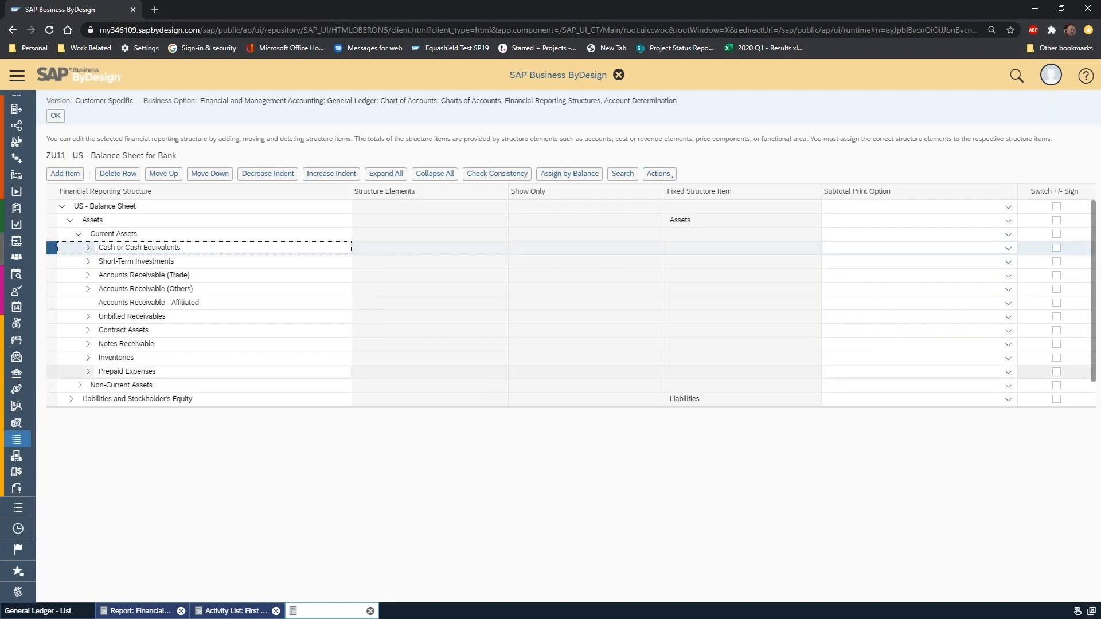
Expand Liabilities and Stockholder's Equity in the bank balance sheet down to the items under Current Liabilities.
scroll(98, 278, down, 1)
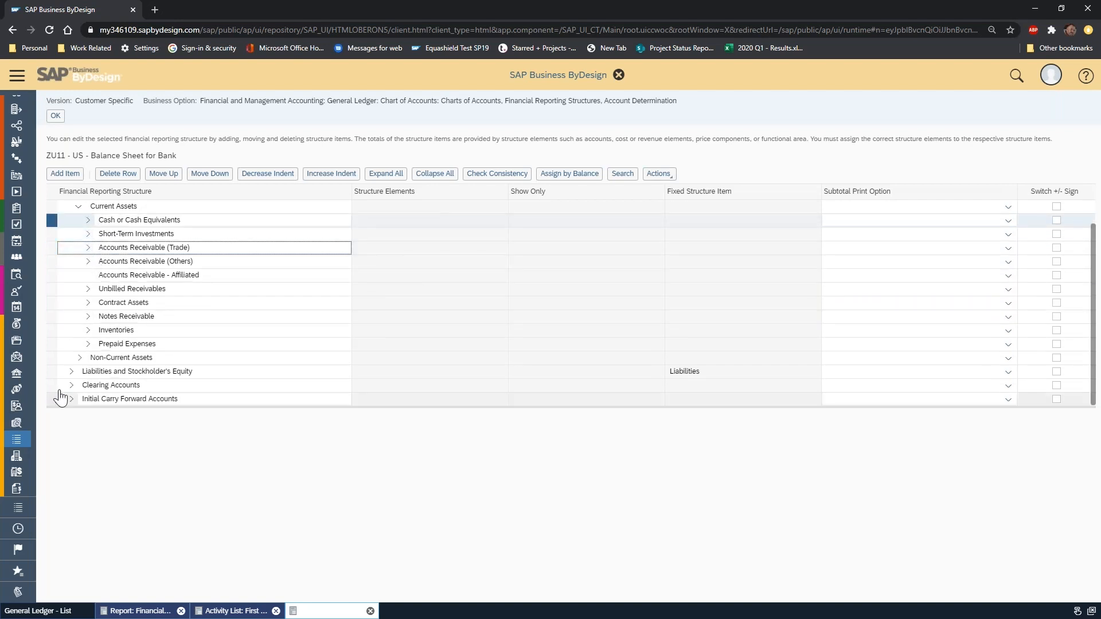
click(72, 372)
click(79, 385)
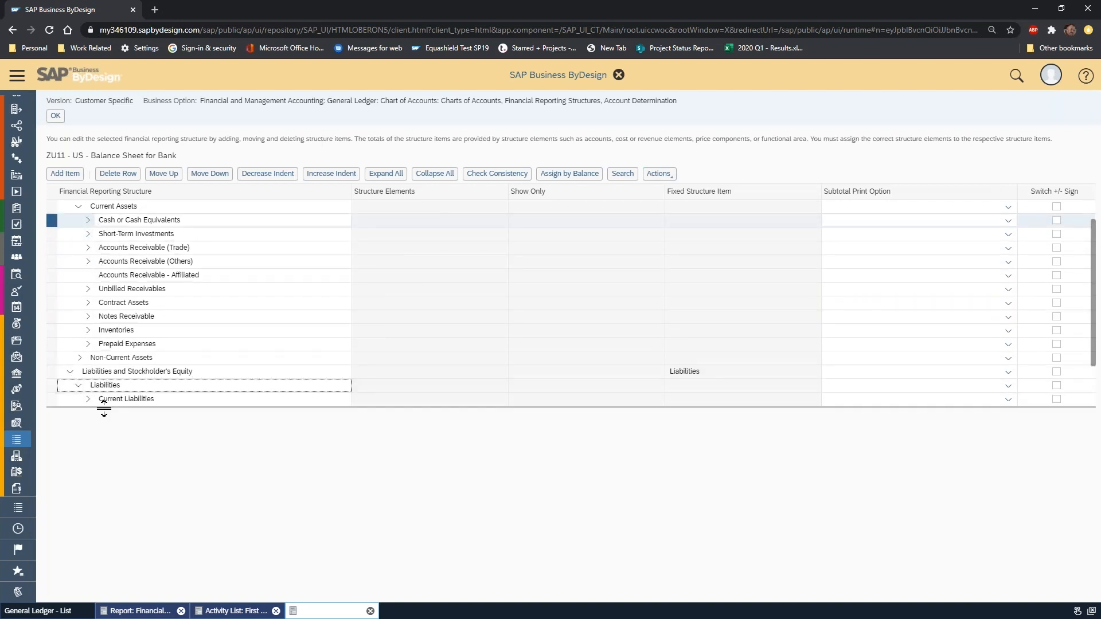
click(87, 400)
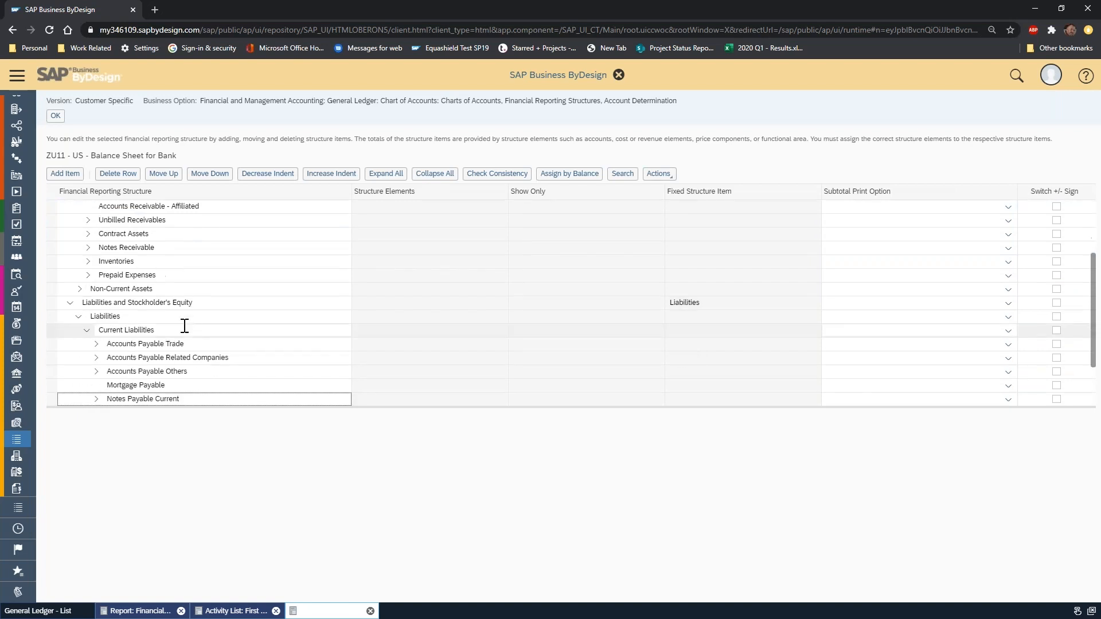
Assign accounts 100000-Petty Cash and 101000-Cash On Hand to Accounts Payable Trade and save the bank balance sheet changes.
click(53, 343)
click(658, 175)
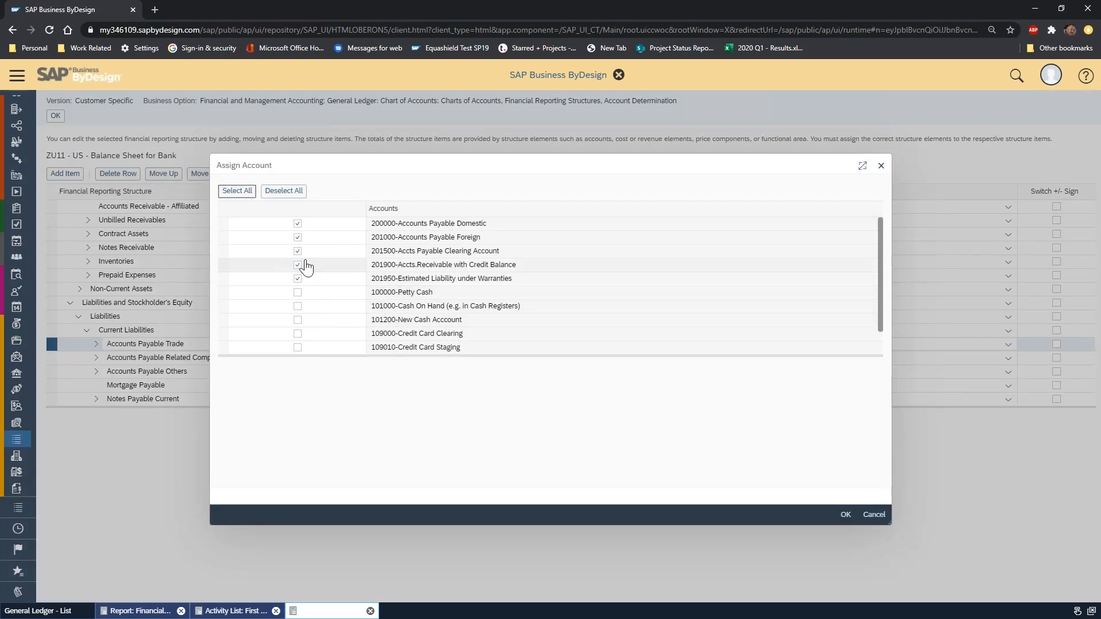
click(340, 279)
click(298, 292)
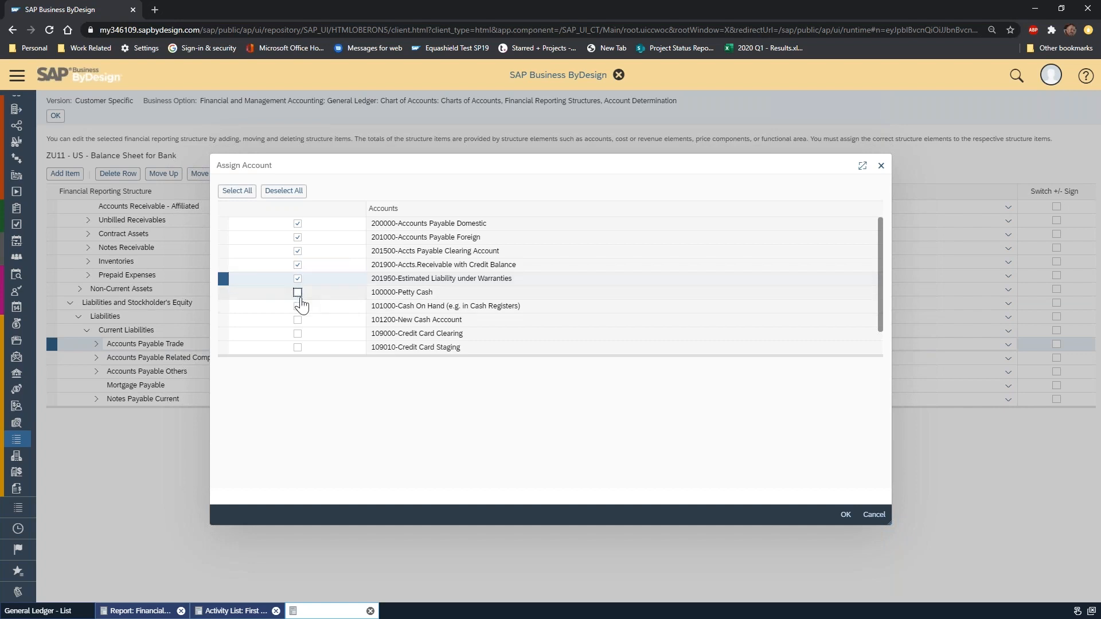
click(307, 306)
click(298, 306)
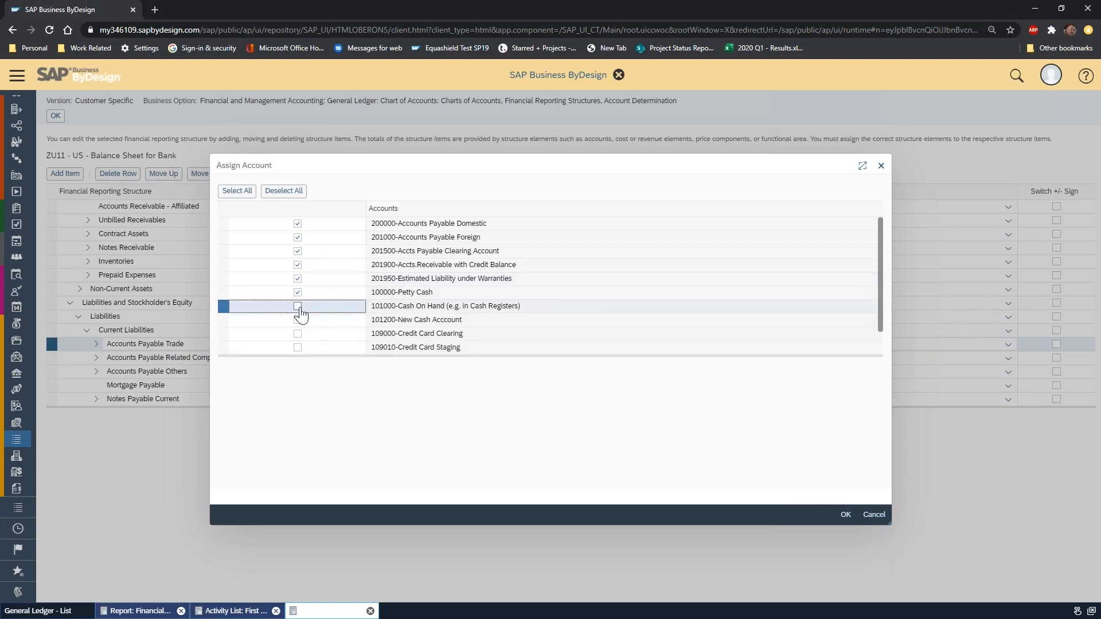
click(848, 517)
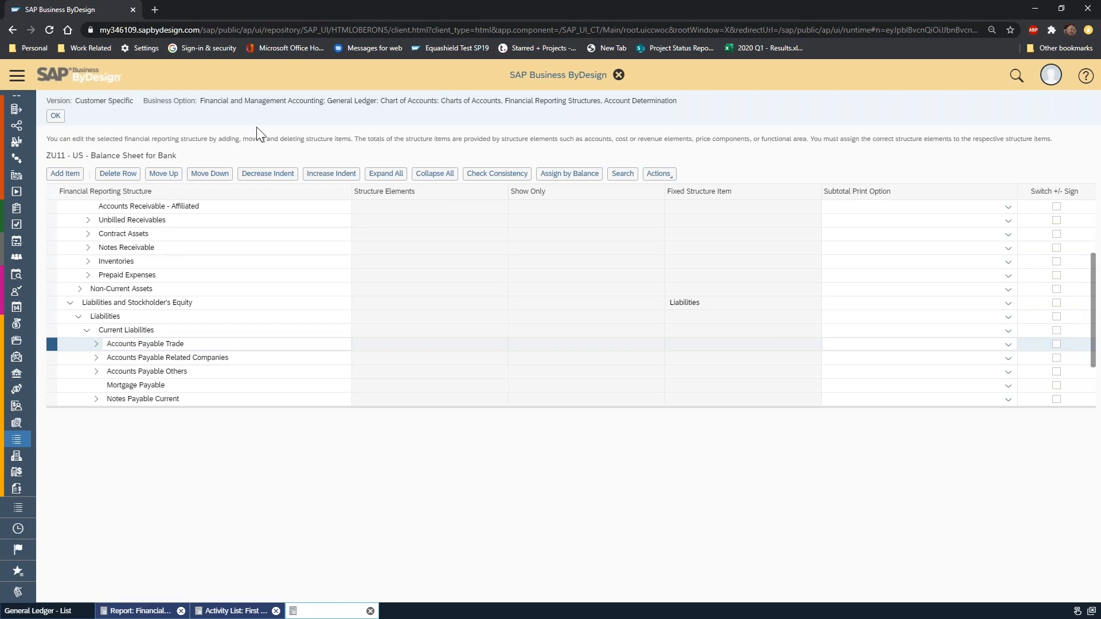
click(55, 116)
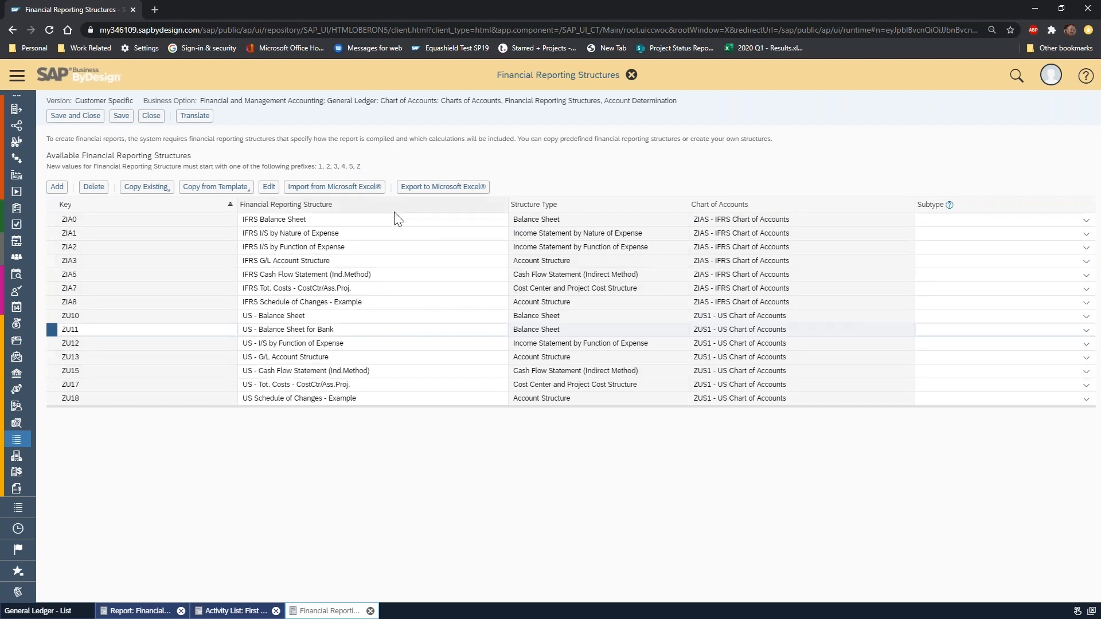
click(121, 115)
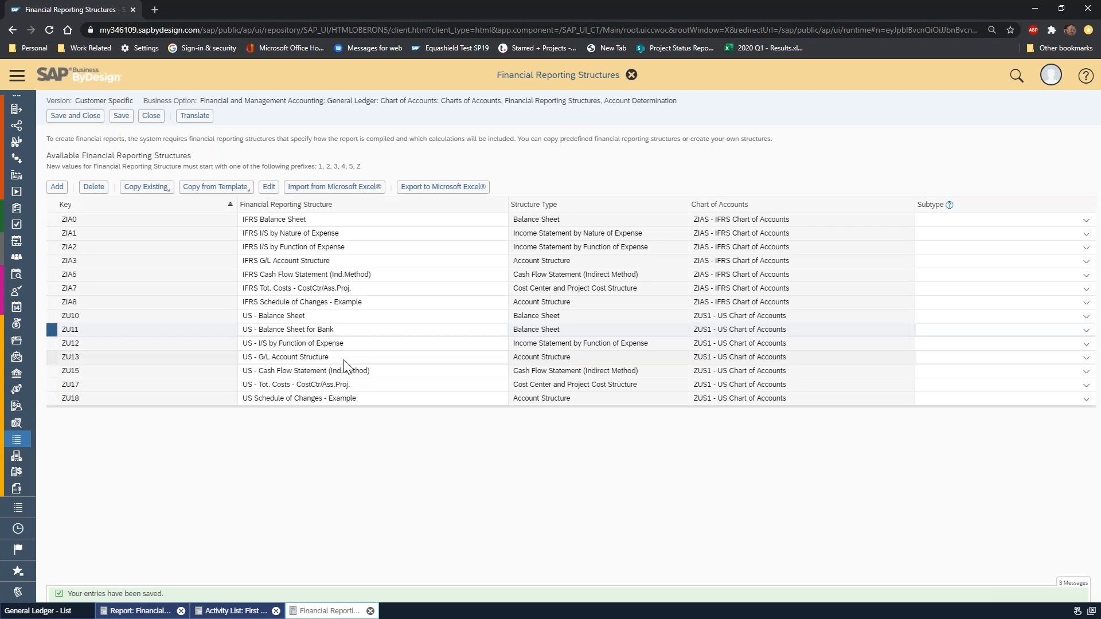
Examine the items of the US - G/L Account Structure, including Net Profit/Loss and Initial Carry Forward Accounts, and return to the structures list.
click(344, 359)
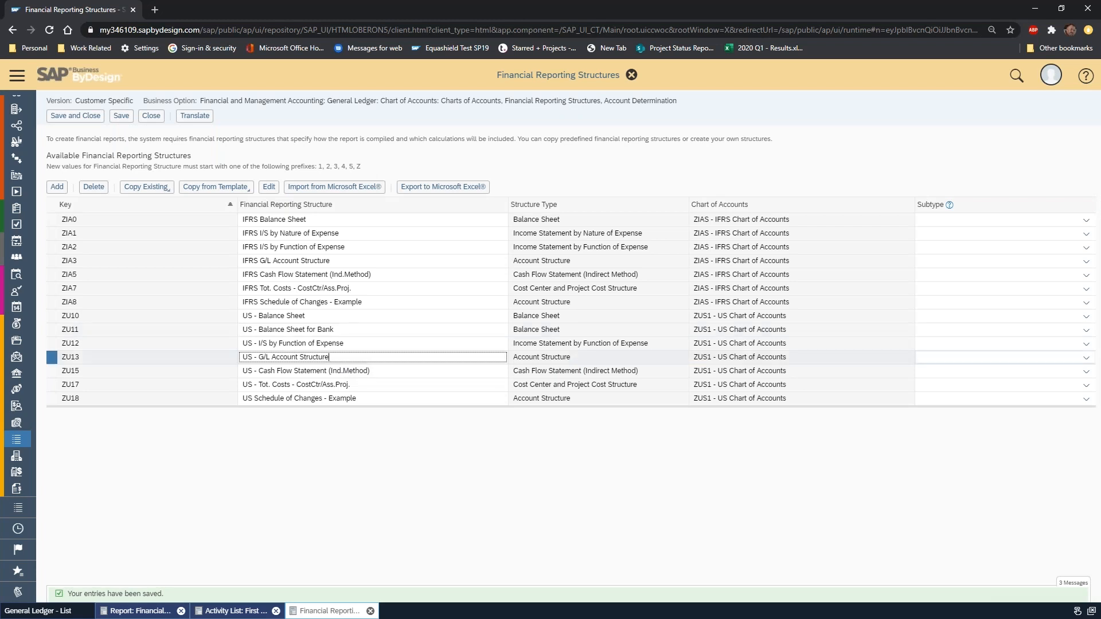
click(269, 187)
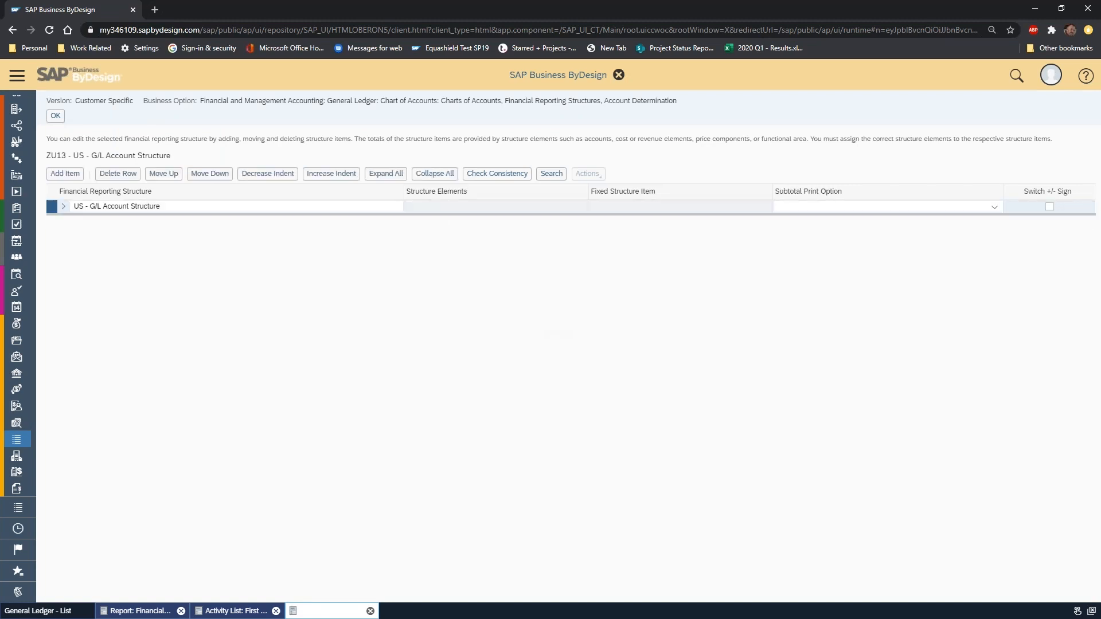
click(63, 206)
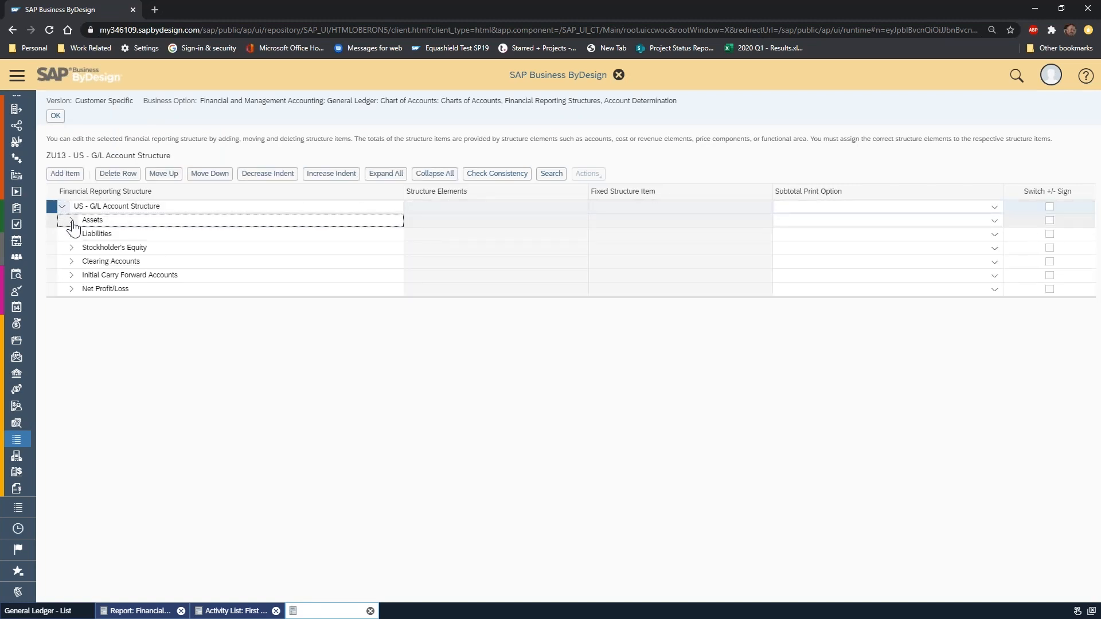
click(72, 221)
click(72, 221)
click(72, 221)
click(70, 223)
click(72, 290)
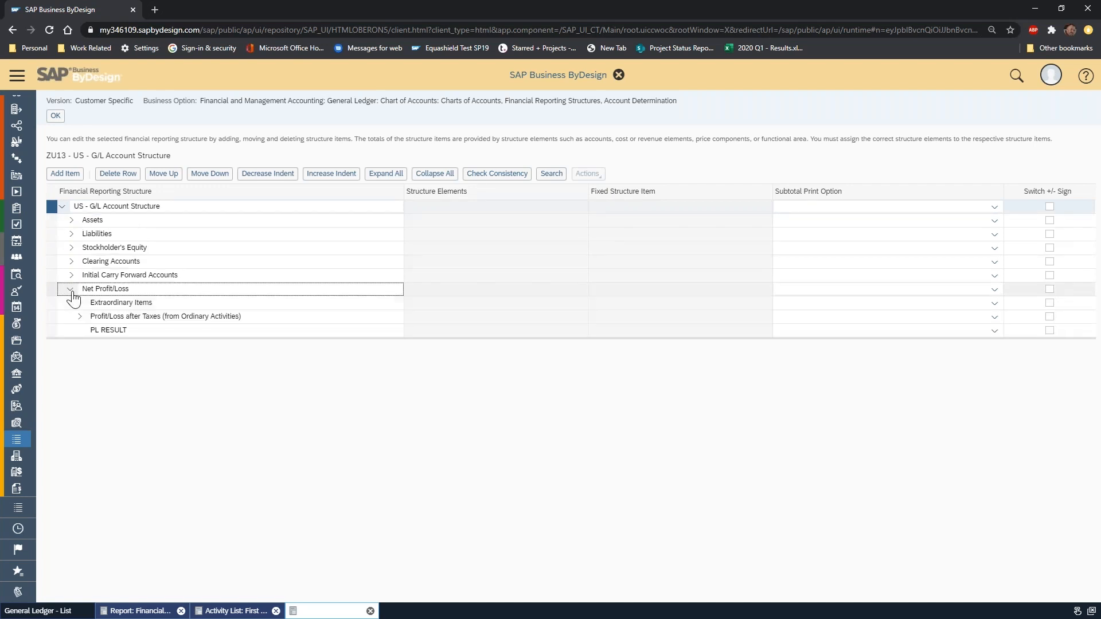
click(71, 275)
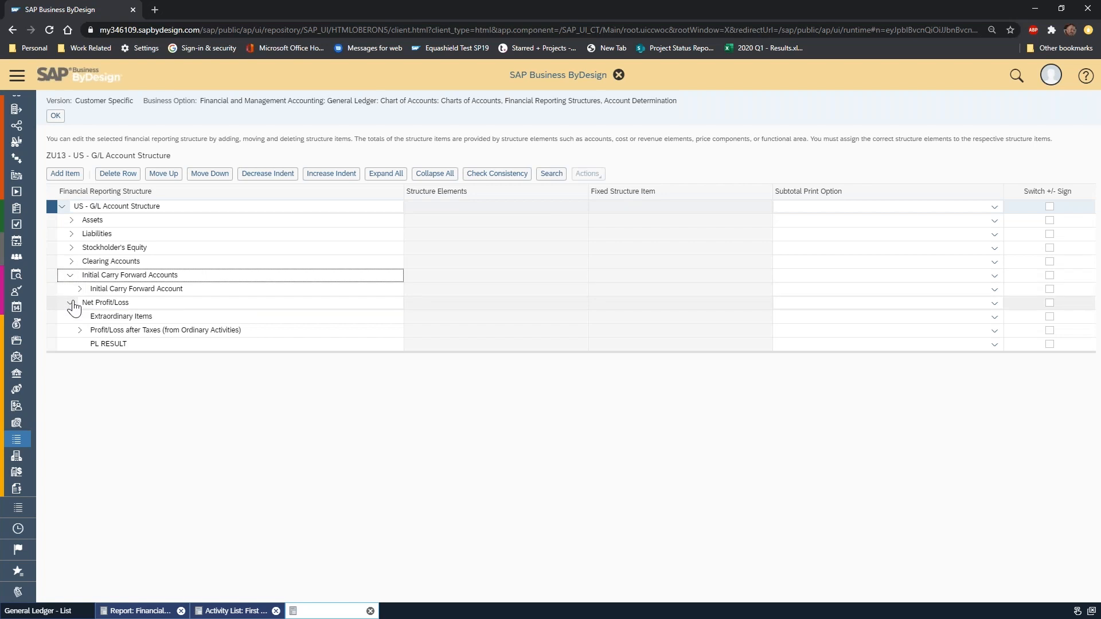
click(71, 303)
click(71, 276)
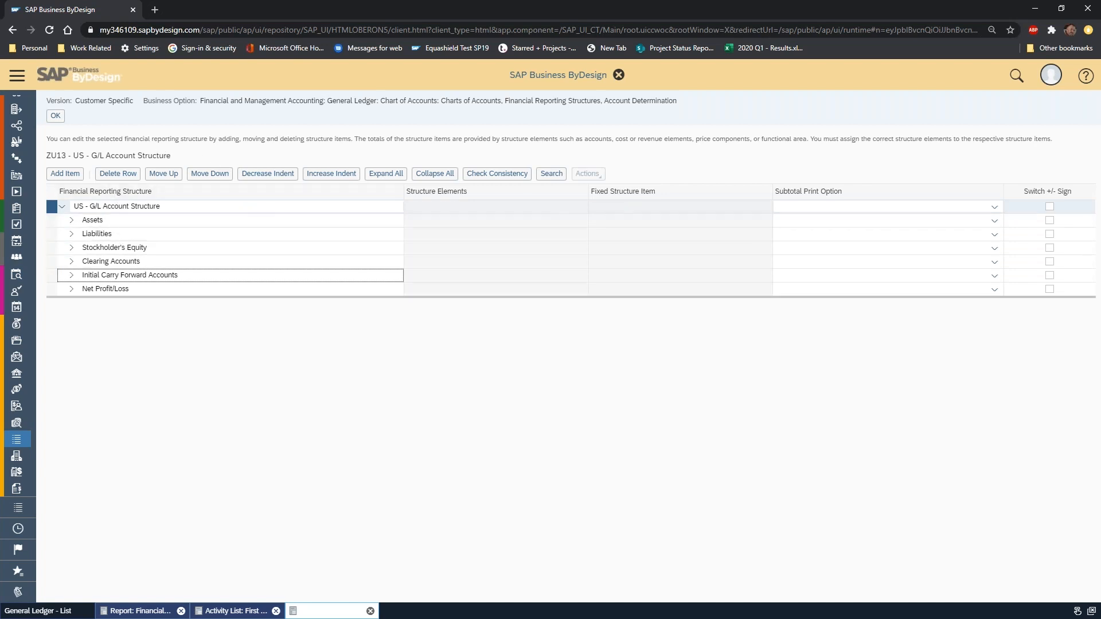
click(57, 118)
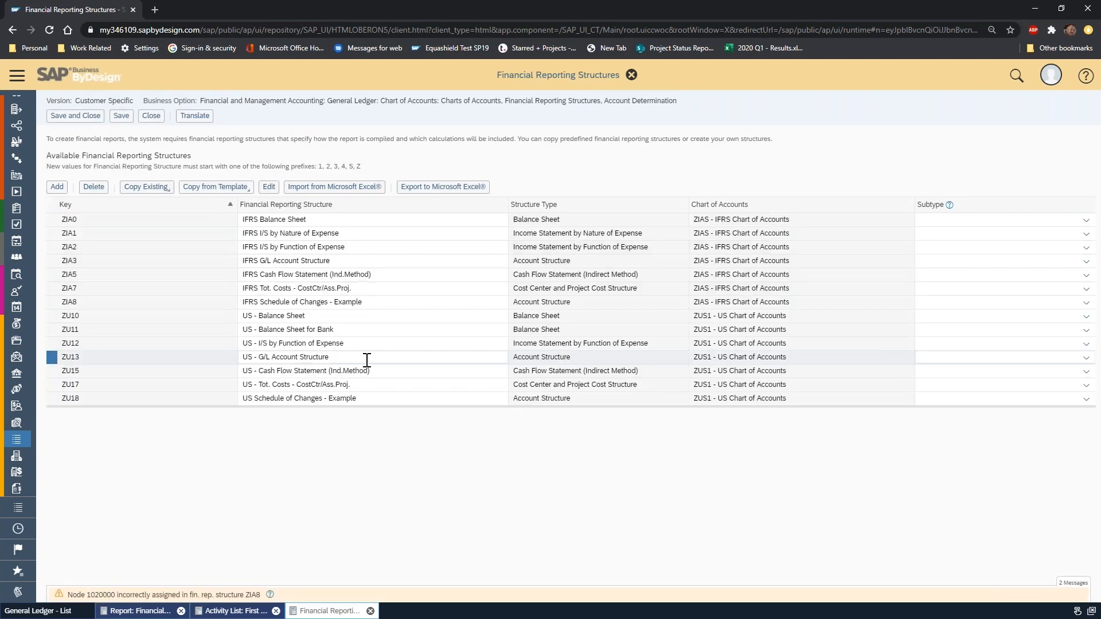
Open the US - Cash Flow Statement (Ind.Method) structure and expand Operating activities and its Net Income item.
click(364, 357)
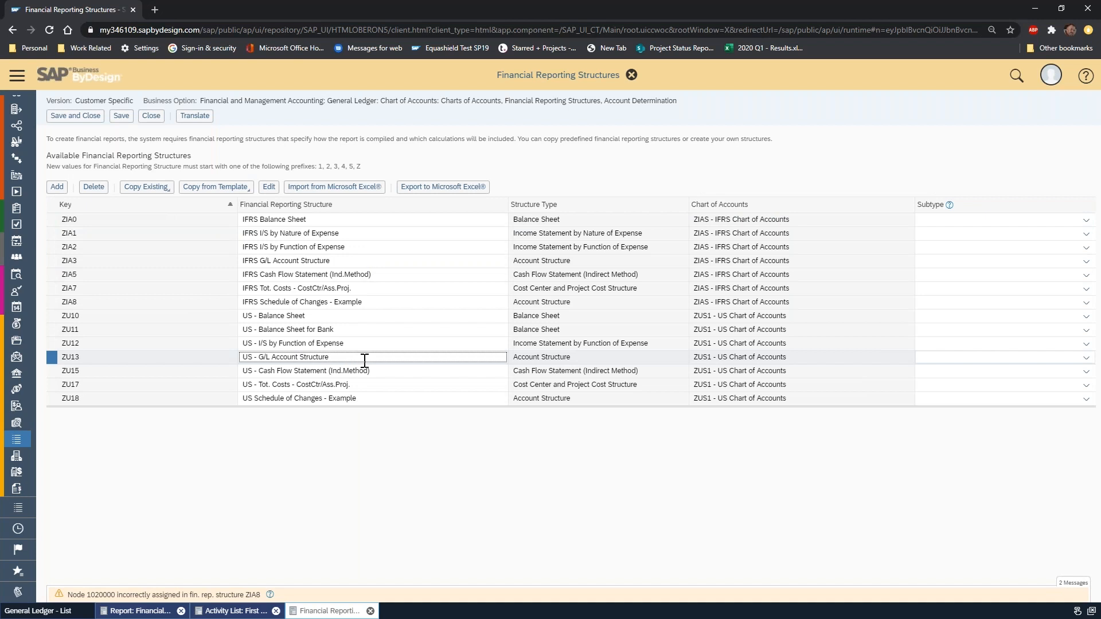
click(397, 374)
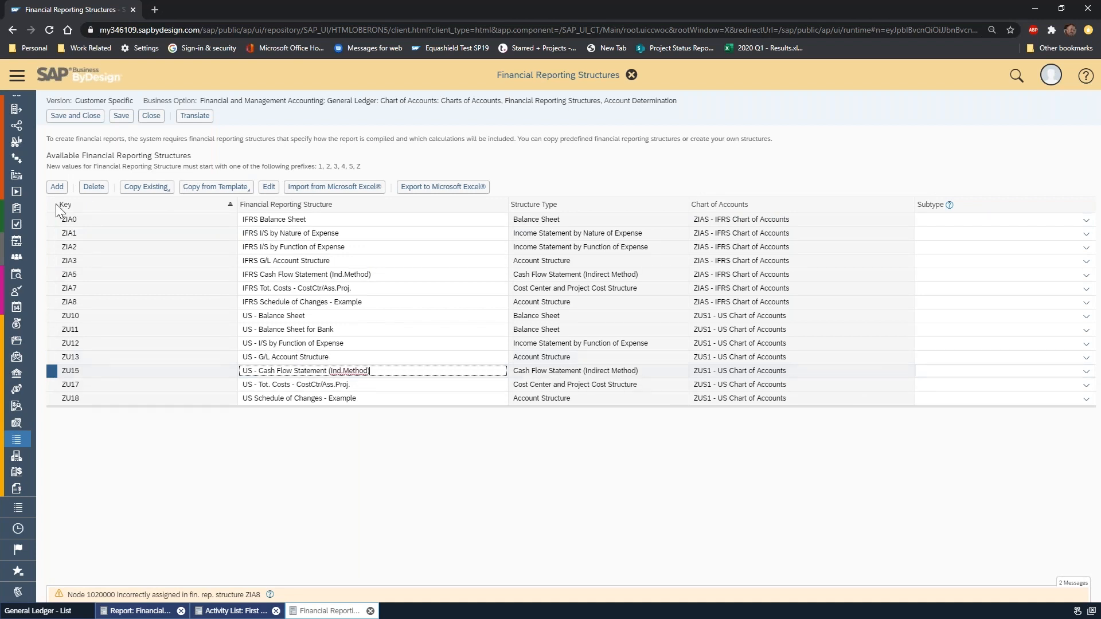
click(269, 187)
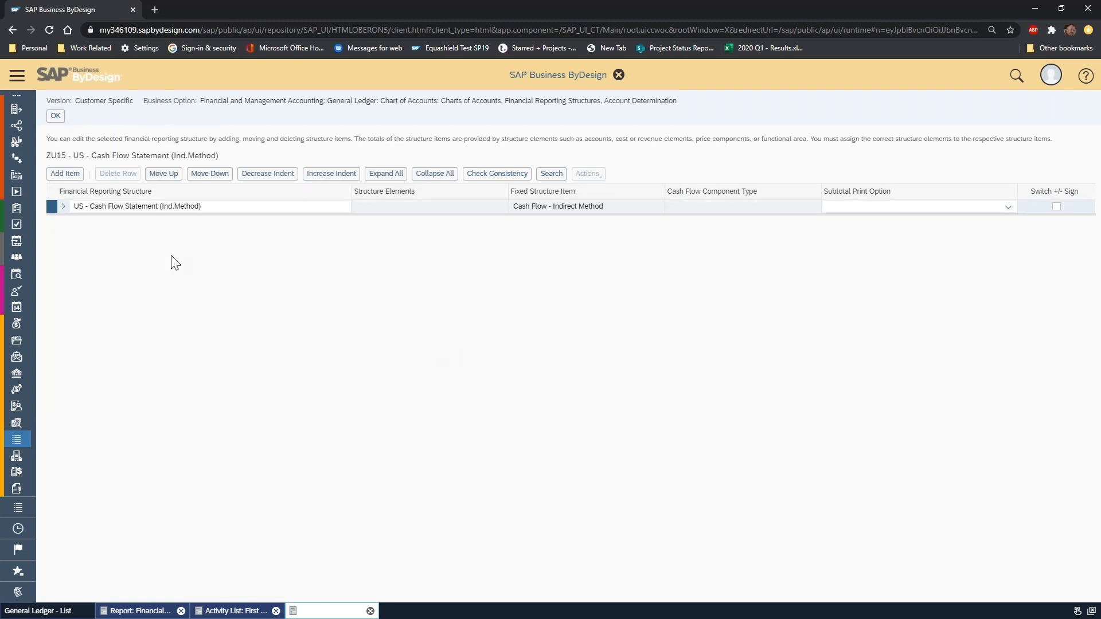
click(63, 206)
click(69, 221)
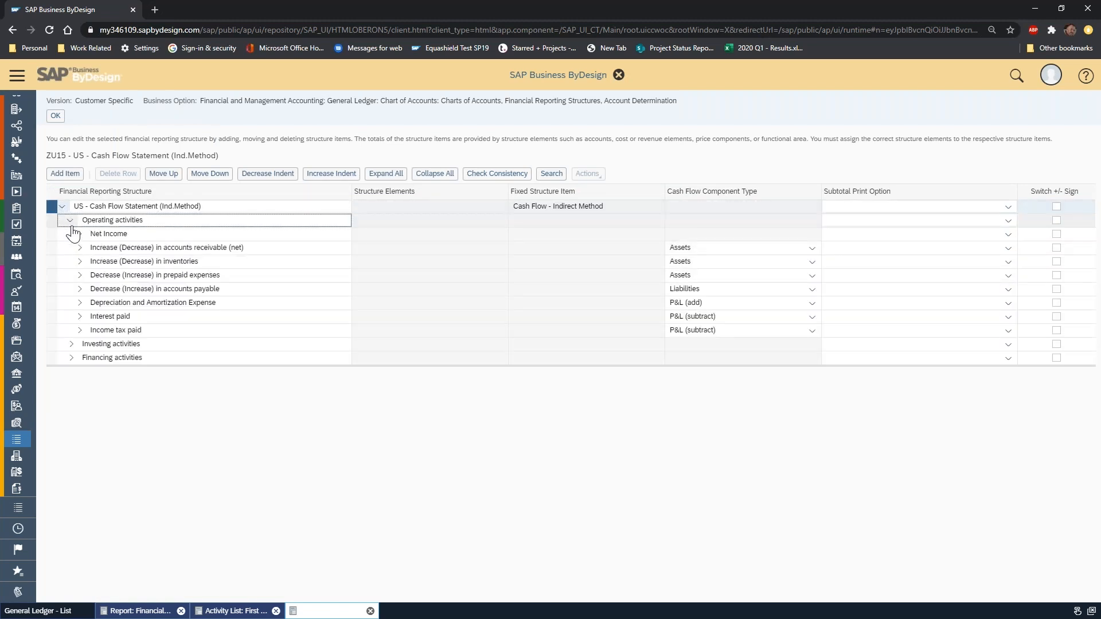
click(79, 234)
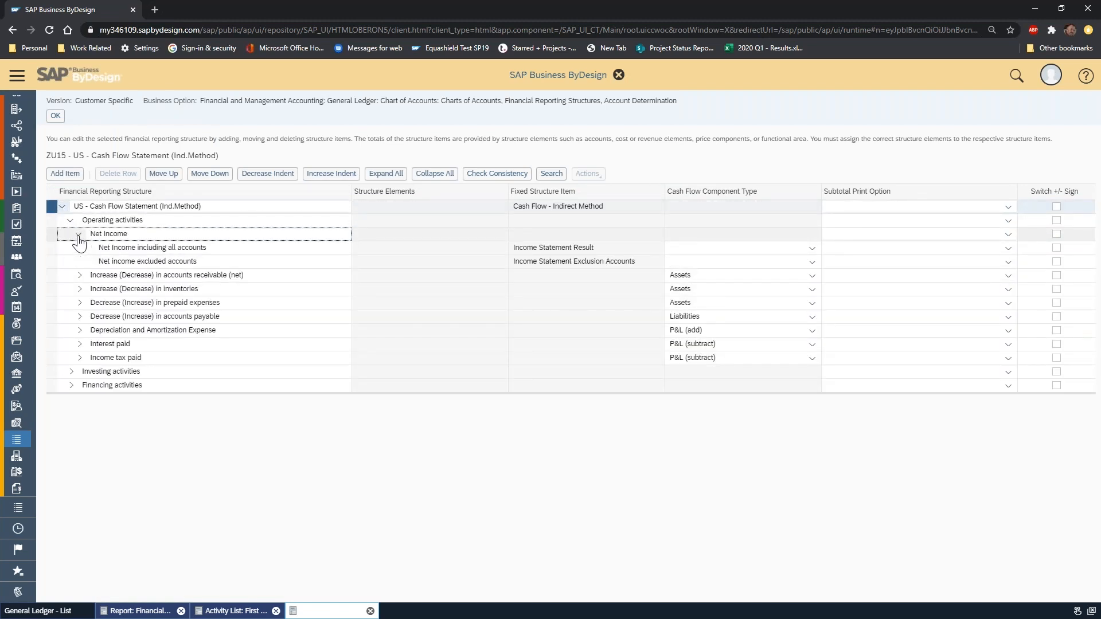
Review the accounts assigned under Increase (Decrease) in accounts receivable (net) and return to the reporting structures list.
click(80, 275)
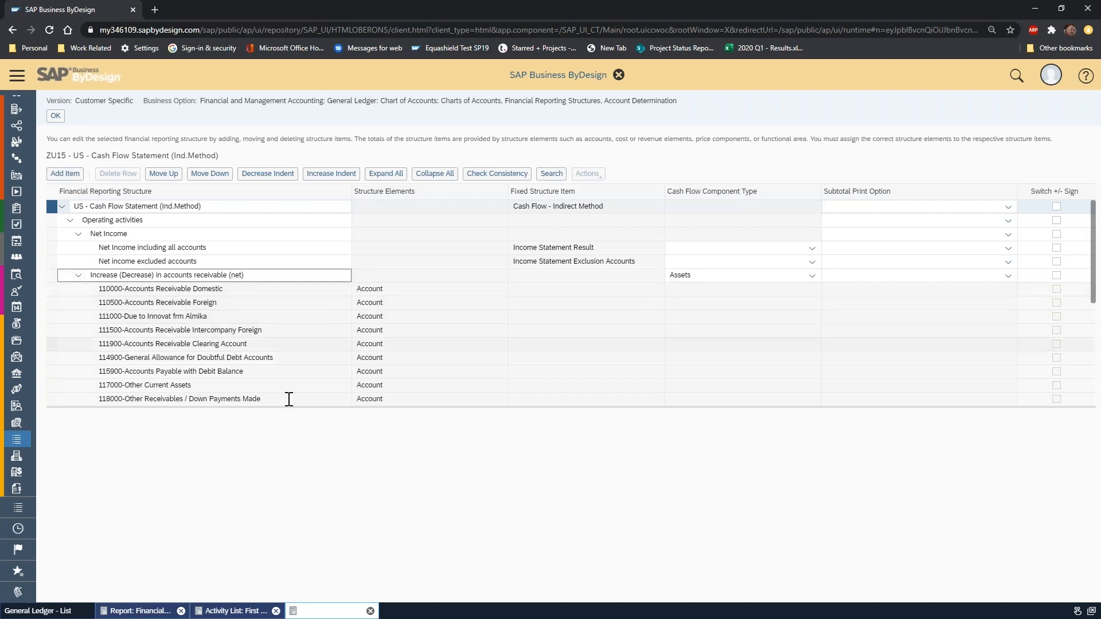
drag(291, 408, 319, 539)
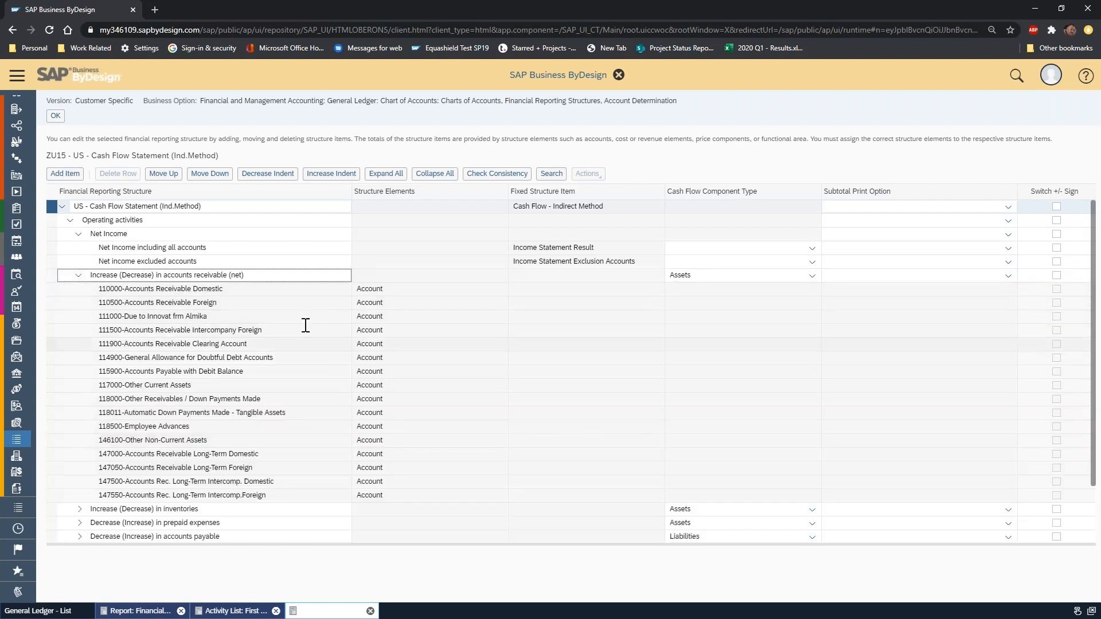
click(278, 276)
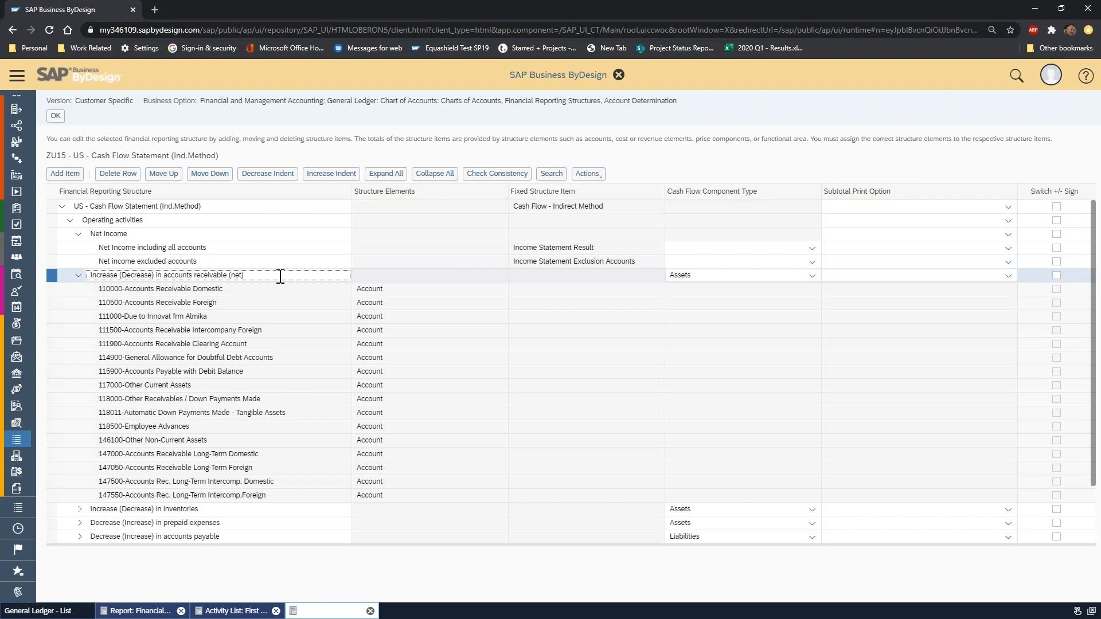
click(79, 276)
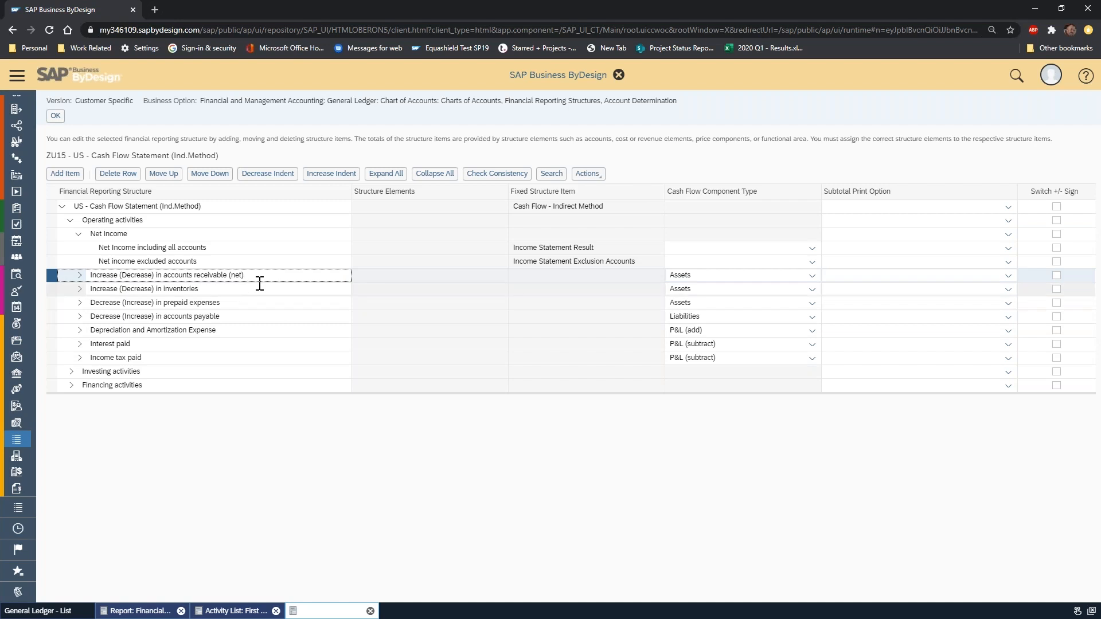
click(81, 276)
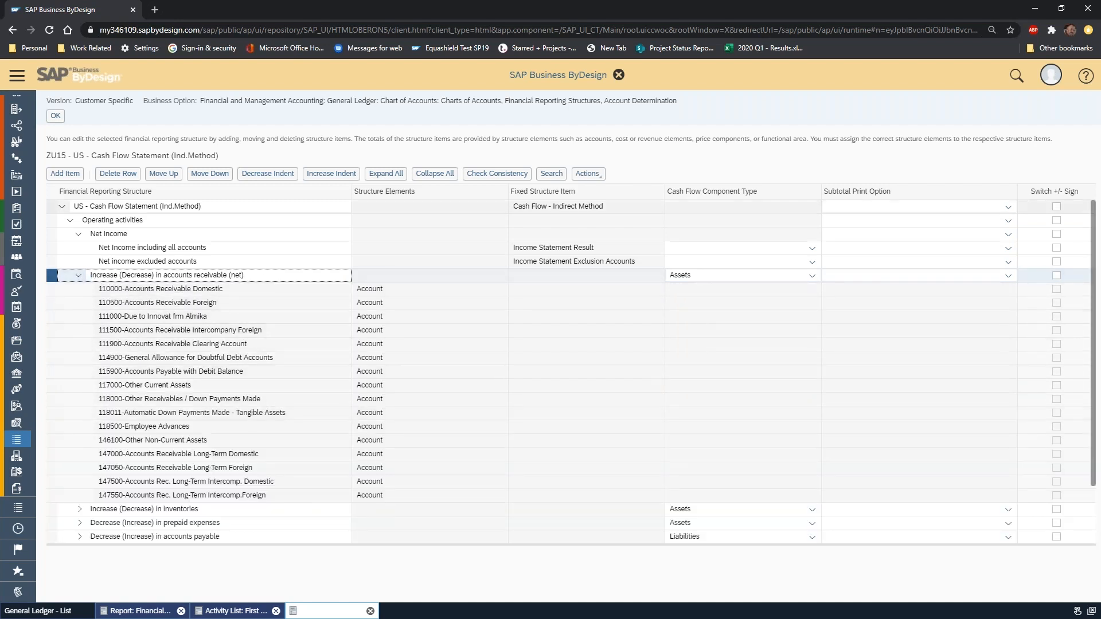
click(57, 117)
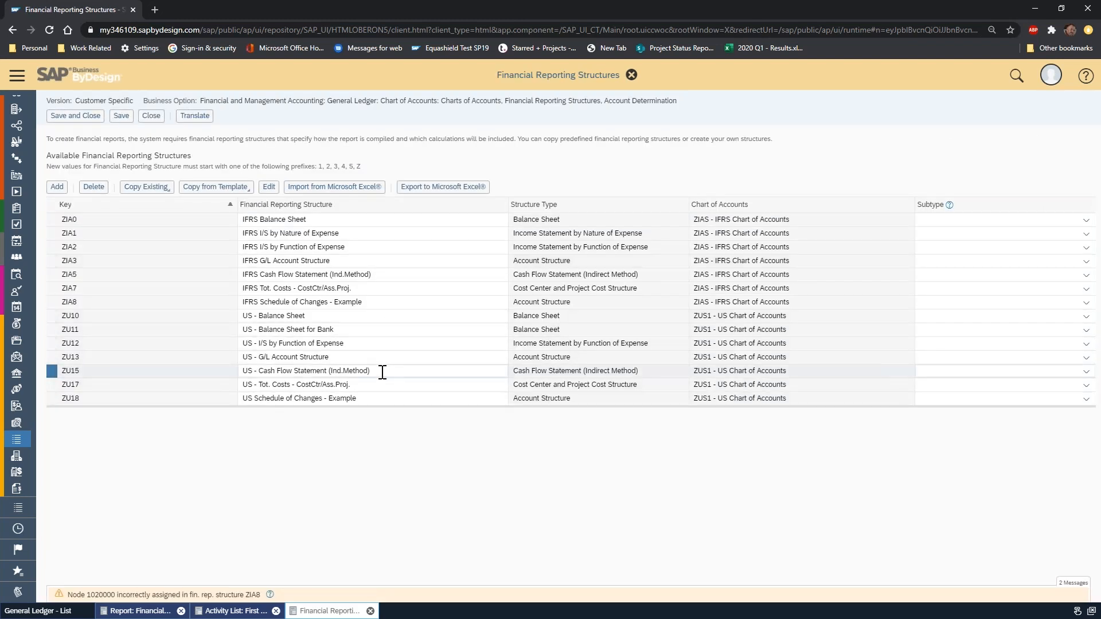
click(373, 343)
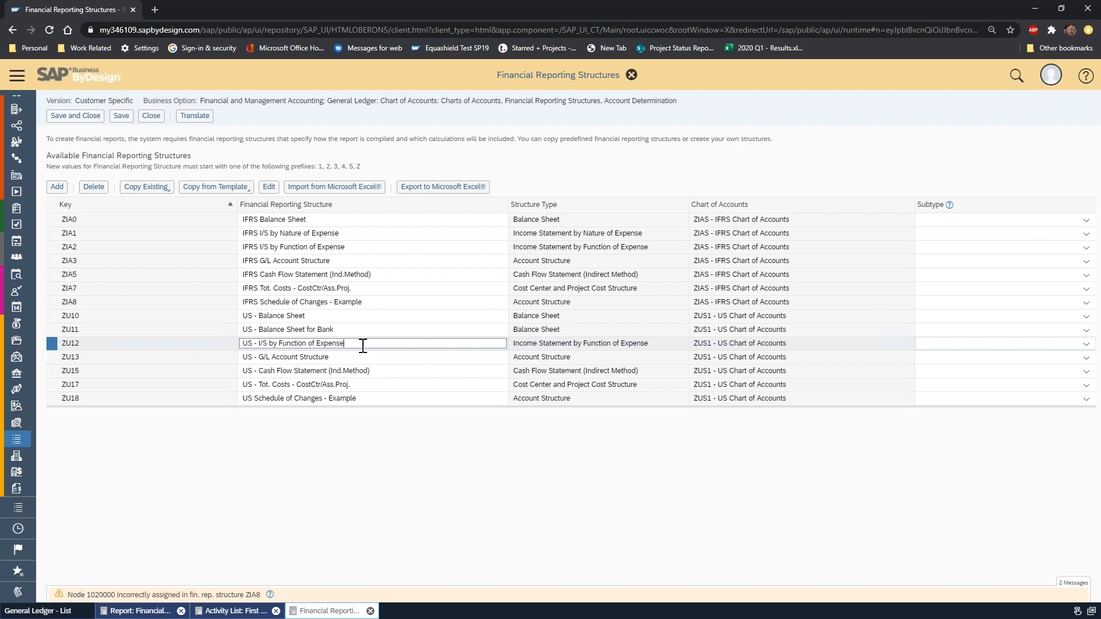
click(346, 316)
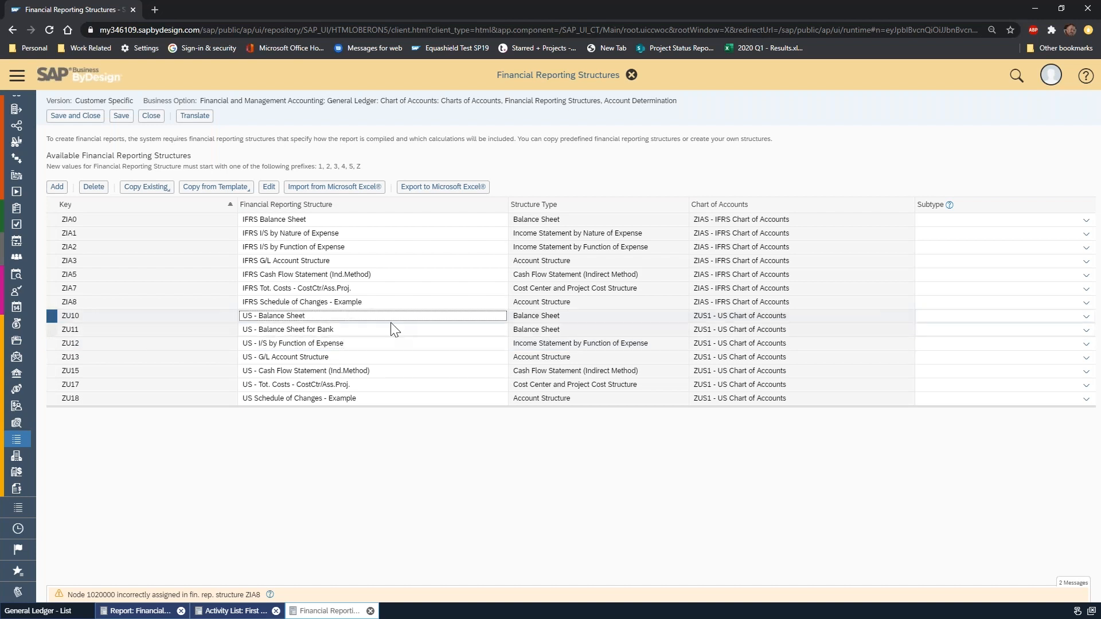